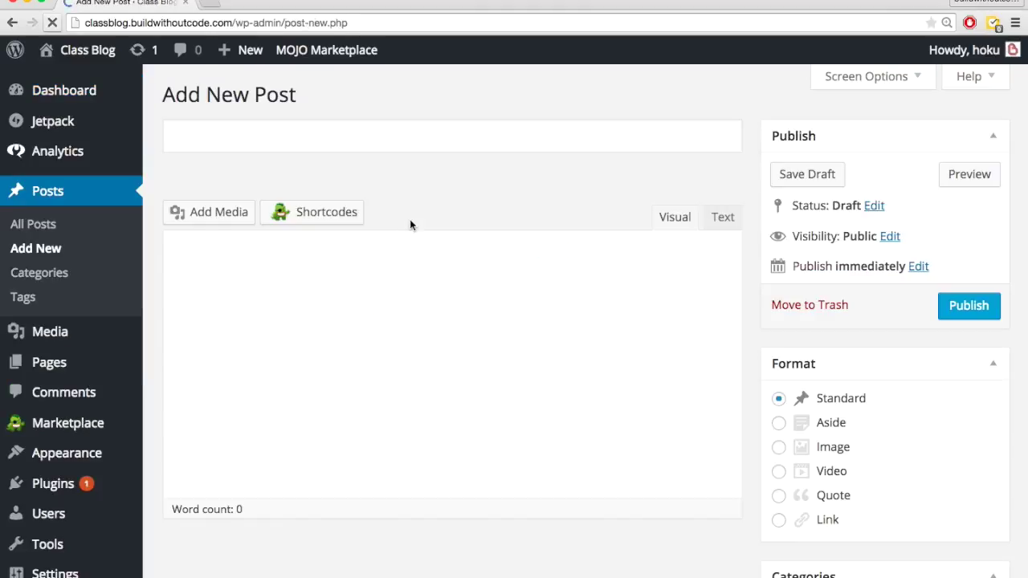
- Copy the title "How to Register a Domain Name – Beginner’s Guide to Domains" from the Microsoft Word document into the post's title field
left_click(363, 139)
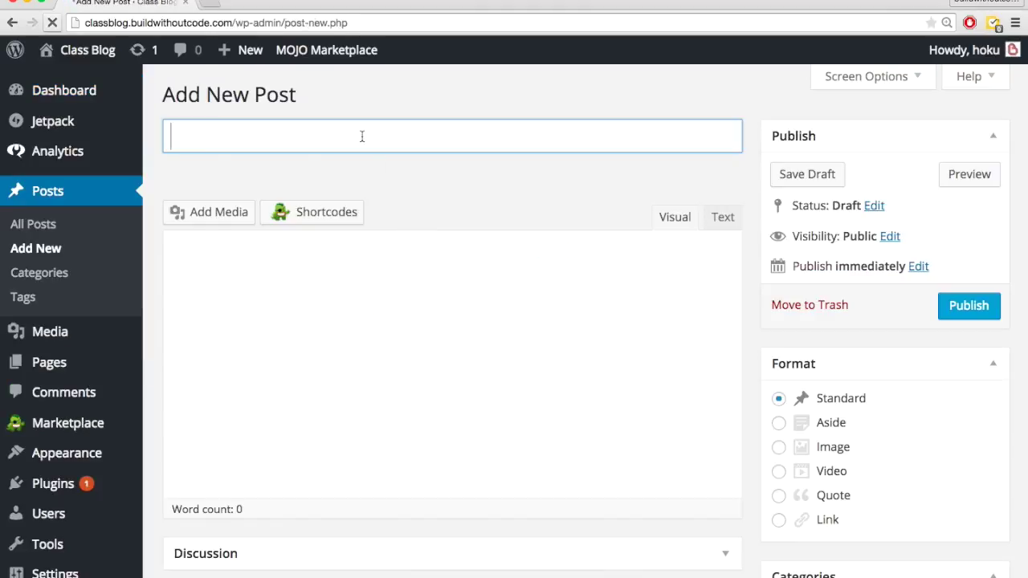
key("super+Tab")
key("super+Tab")
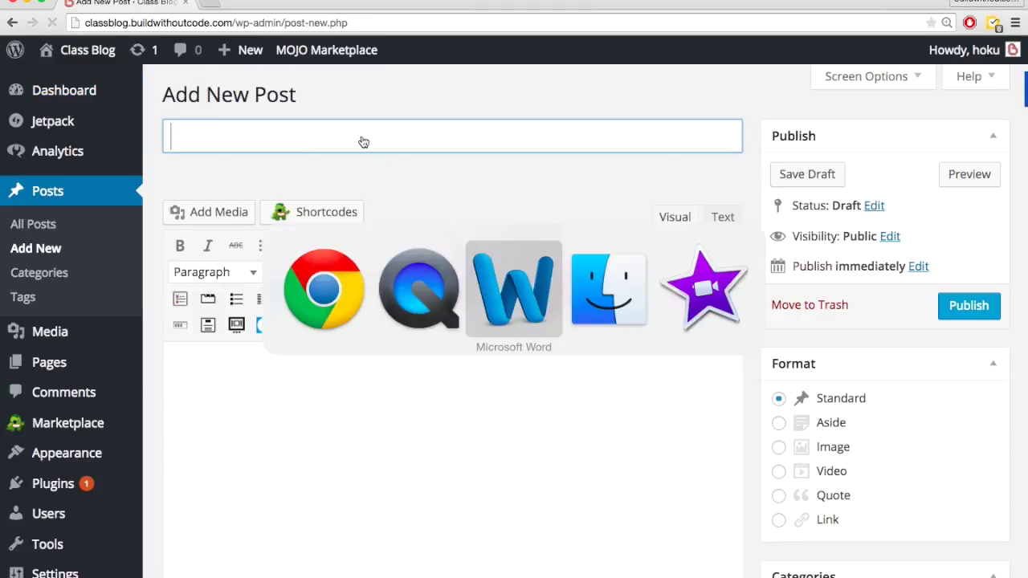
left_click_drag(680, 244, 208, 234)
key("super+c")
key("super+Tab")
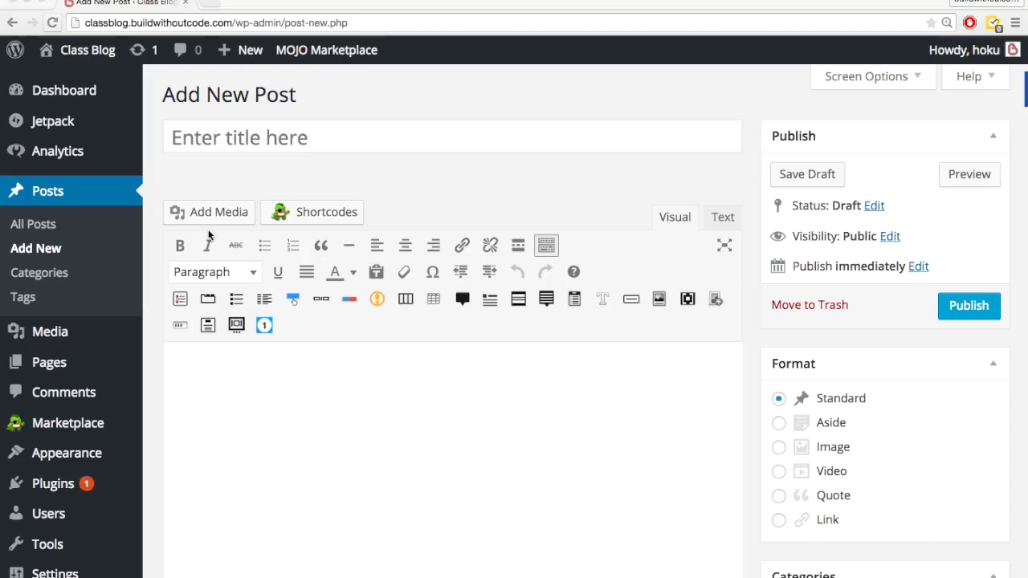
key("super+v")
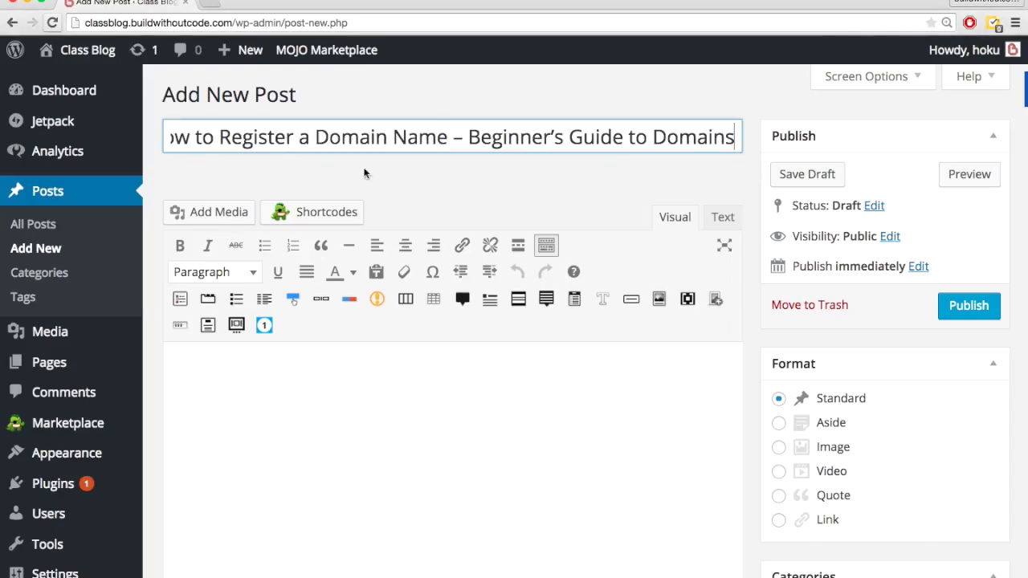
- Upload tumblr_n5zhr3RBh51tubinno1_1280.jpg from the class blog folder and set it as the post's featured image
left_click(455, 386)
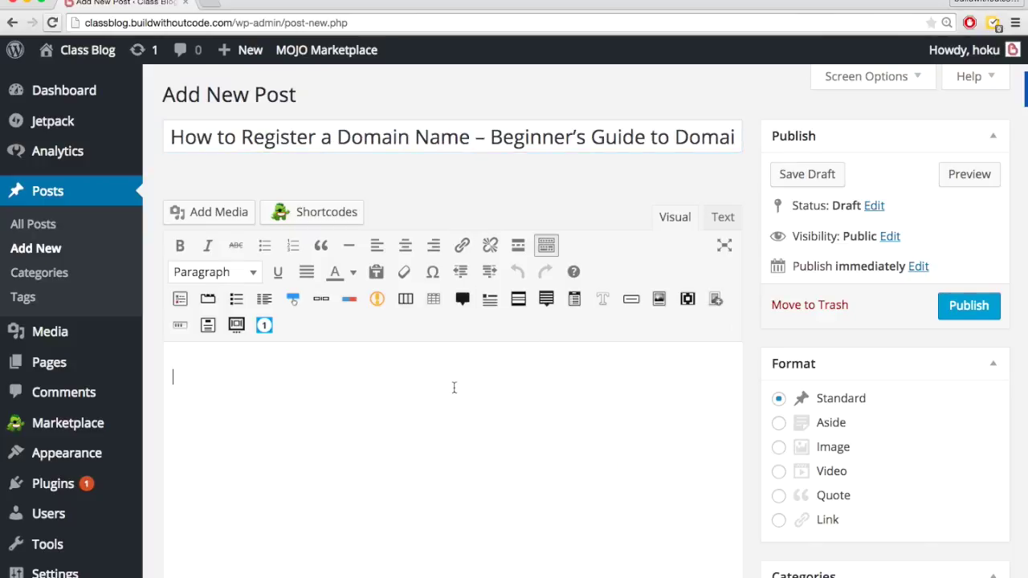
scroll(798, 424, "down", 3)
scroll(798, 424, "down", 3)
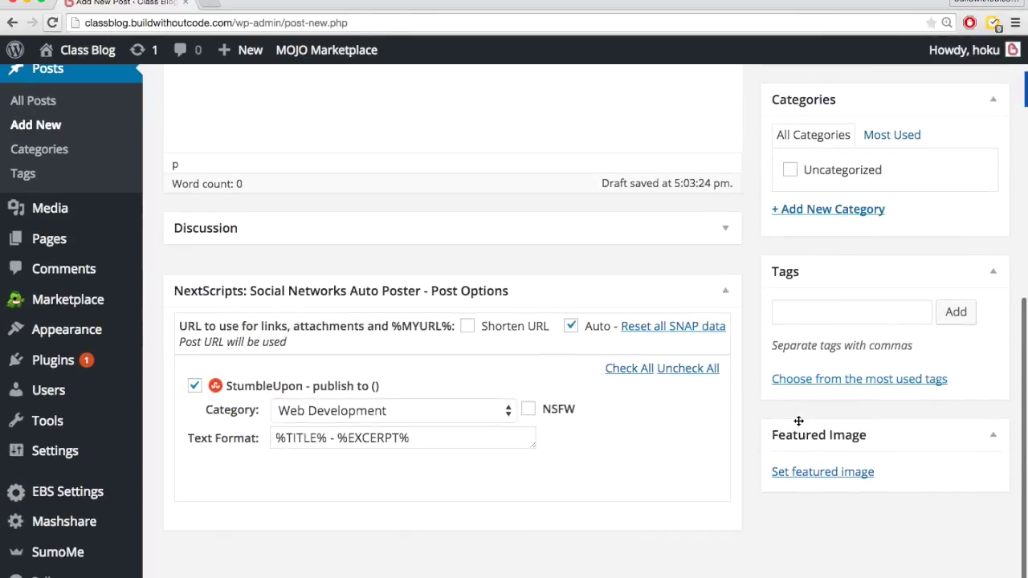
left_click(807, 473)
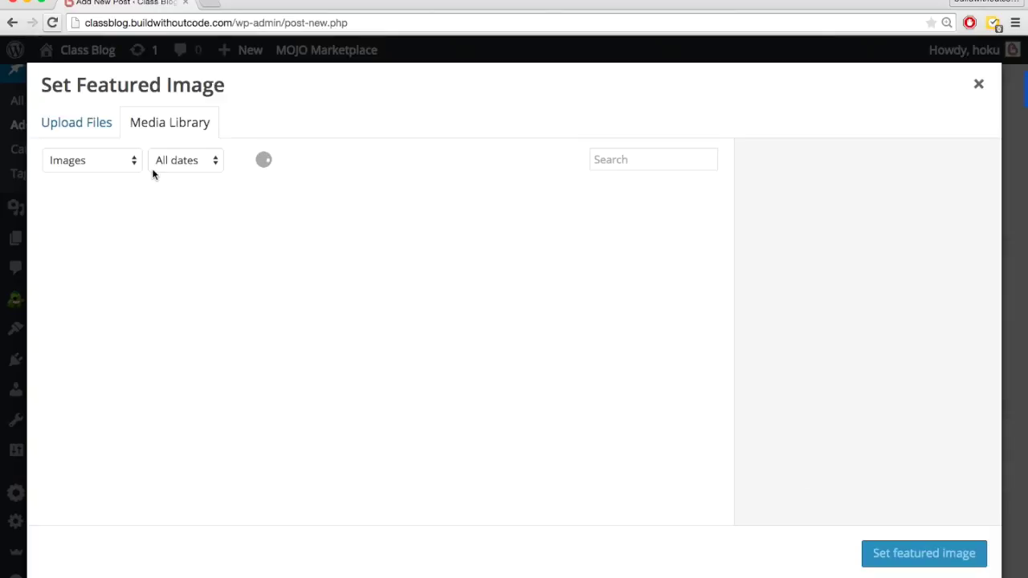
left_click(92, 122)
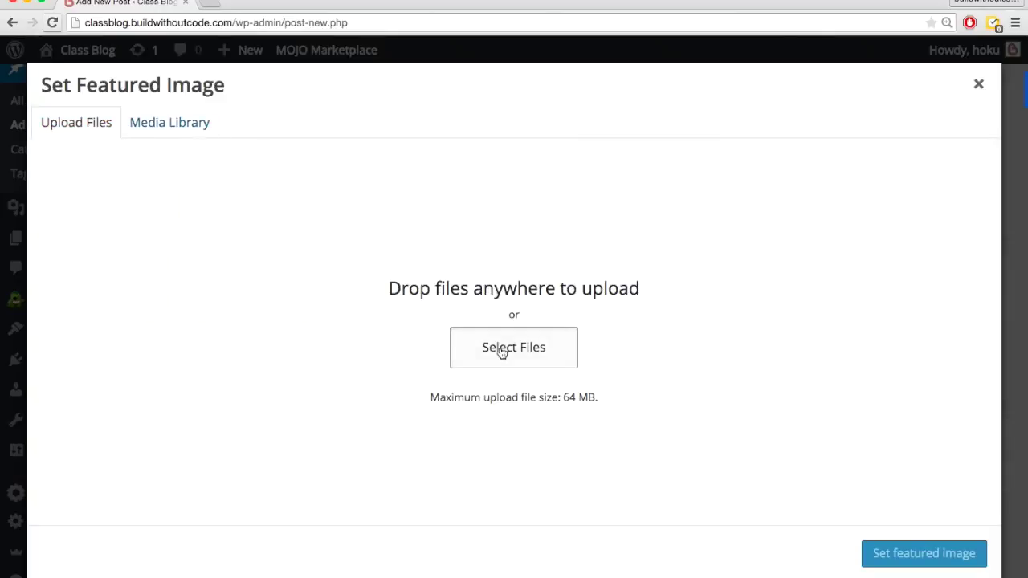
left_click(500, 348)
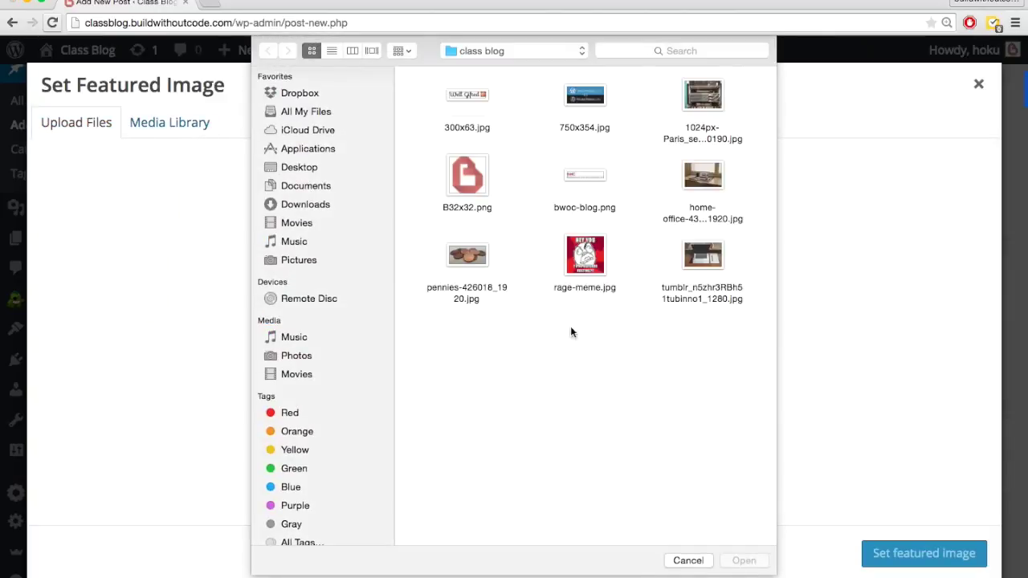
double_click(700, 259)
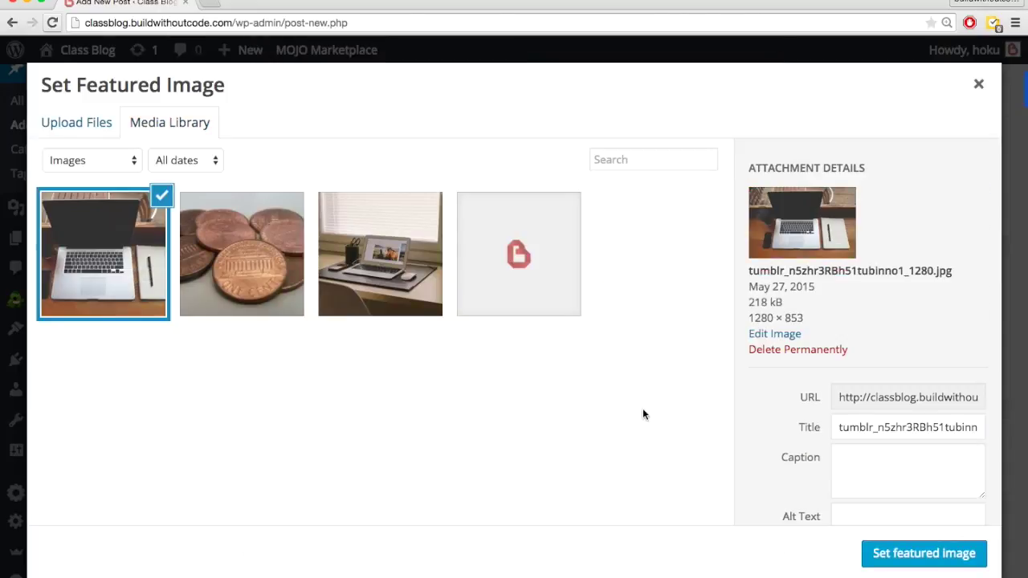
left_click(898, 554)
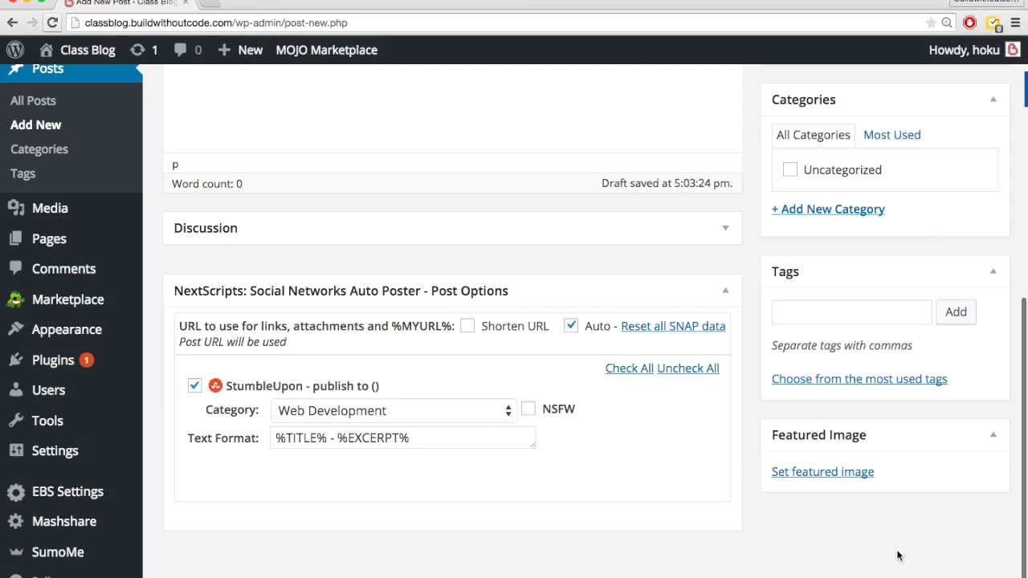
scroll(750, 377, "down", 3)
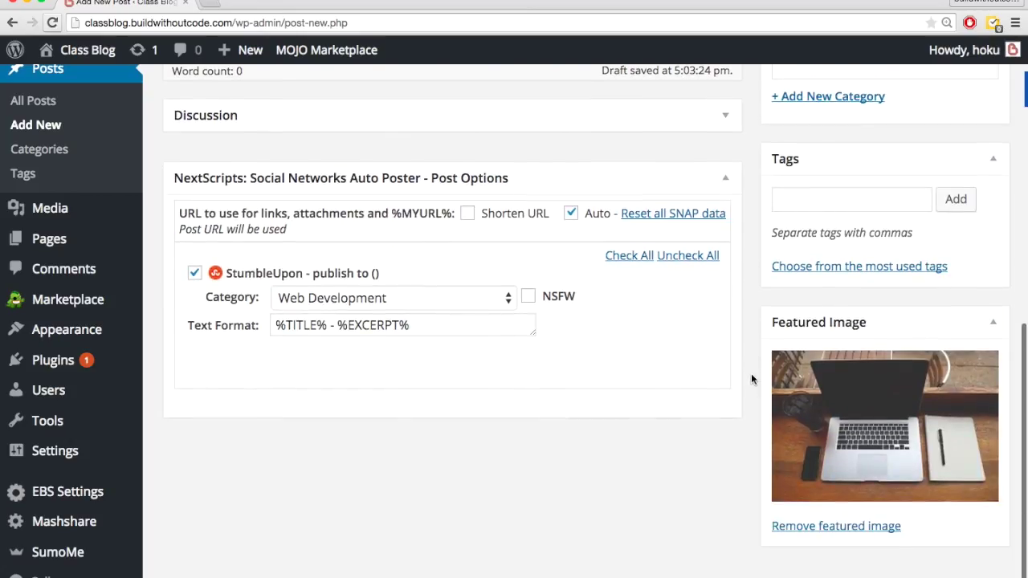
- Copy the intro paragraph beginning "This post will teach you the ins and outs" from the Word document into the post body
scroll(751, 379, "up", 10)
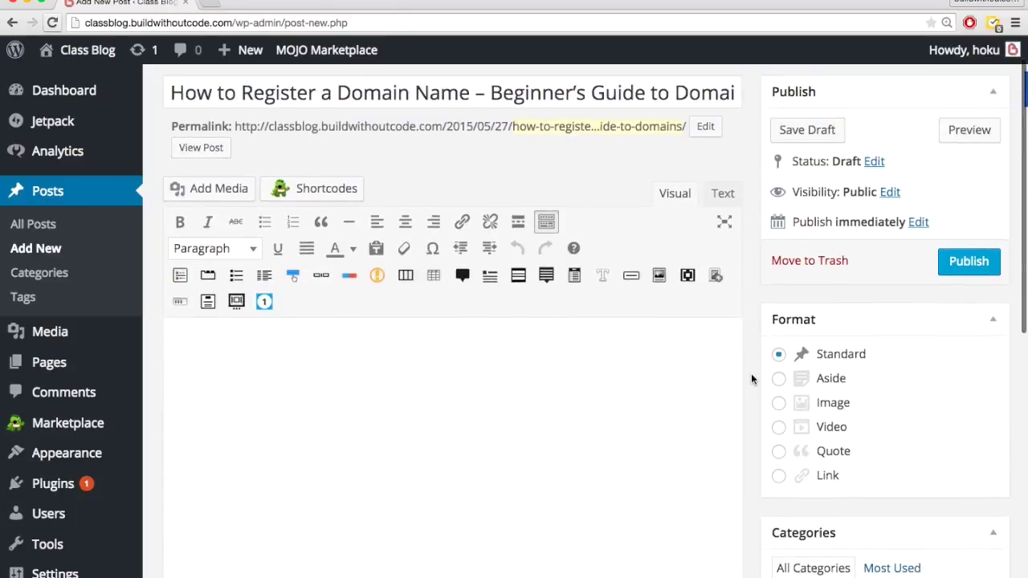
left_click(513, 413)
key("super+Tab")
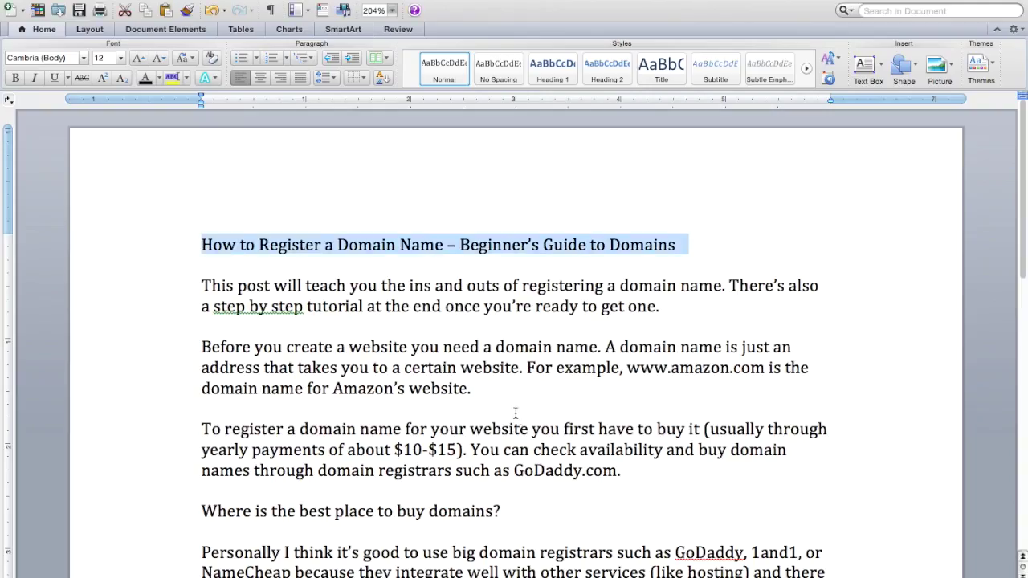
left_click(388, 331)
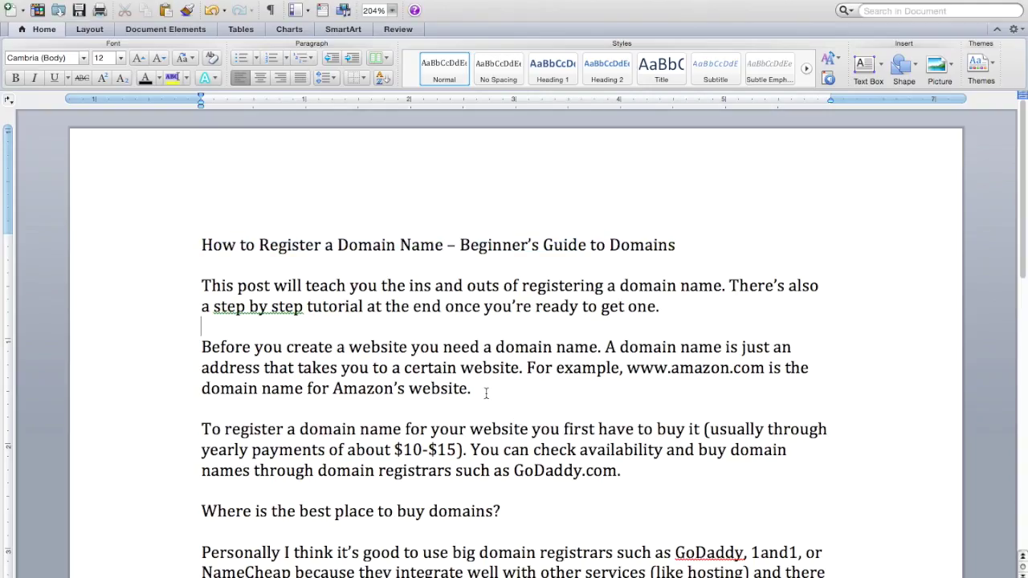
left_click_drag(668, 307, 204, 290)
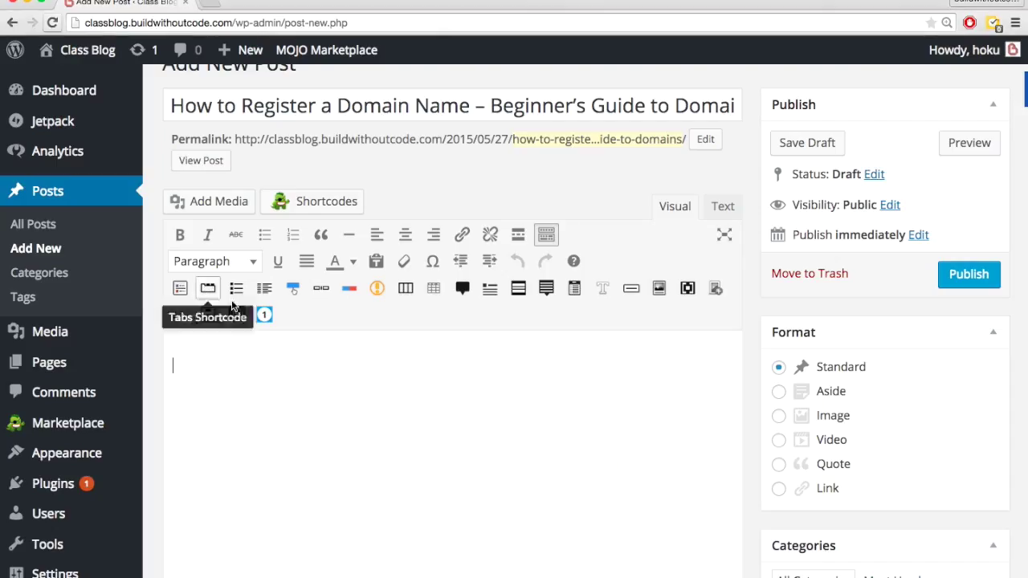
type("This post will teach you the ins and outs of registering a domain name. There’s also a step by step tutorial at the end once you’re ready to get one.")
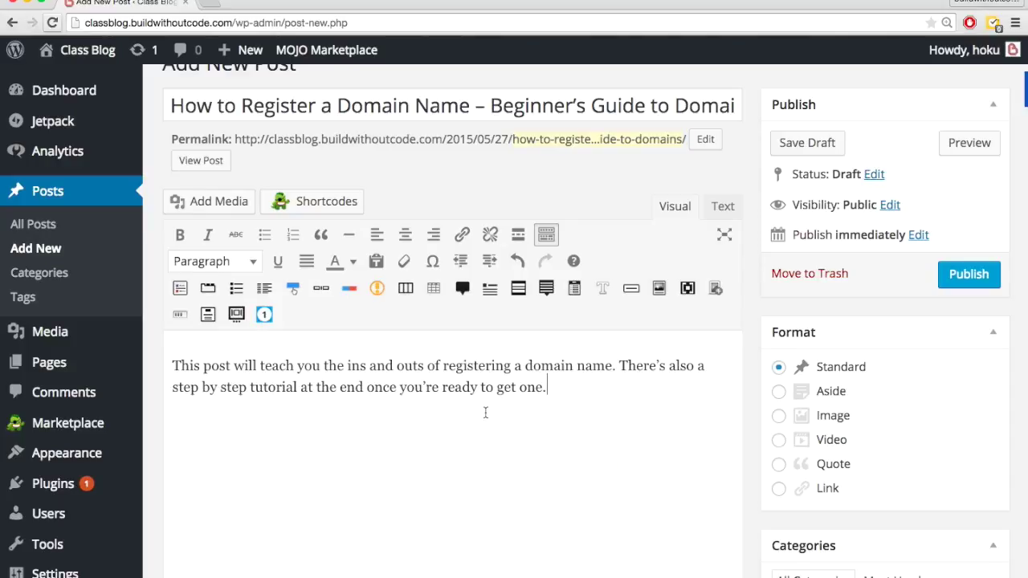
- Insert a Read More tag directly after the intro paragraph in the post body
scroll(479, 441, "down", 1)
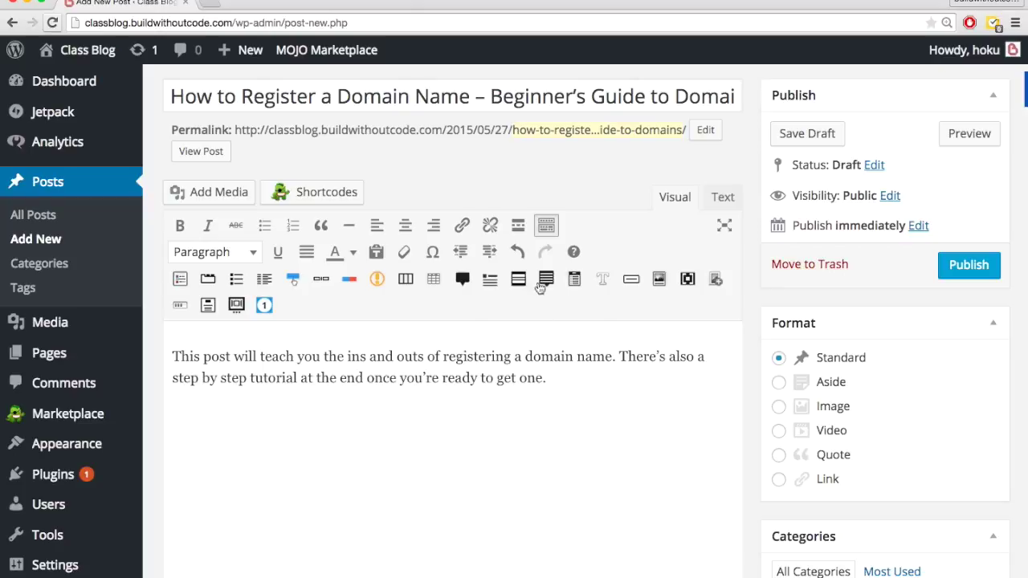
left_click(518, 226)
scroll(560, 424, "down", 1)
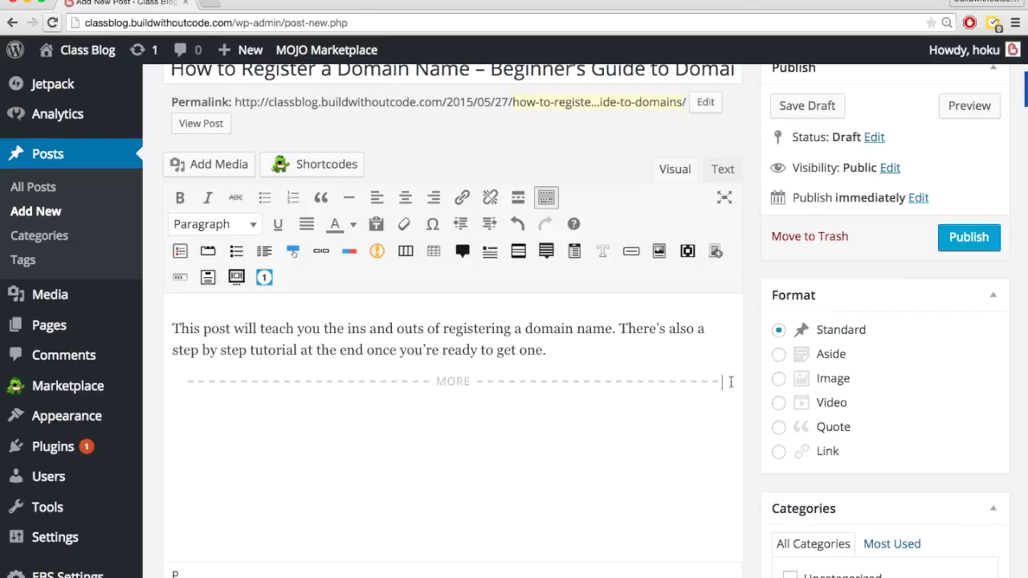
- Copy the paragraphs beginning "Before you create a website" and "To register a domain name" from Word below the More tag, deleting the extra blank line
key("super+Tab")
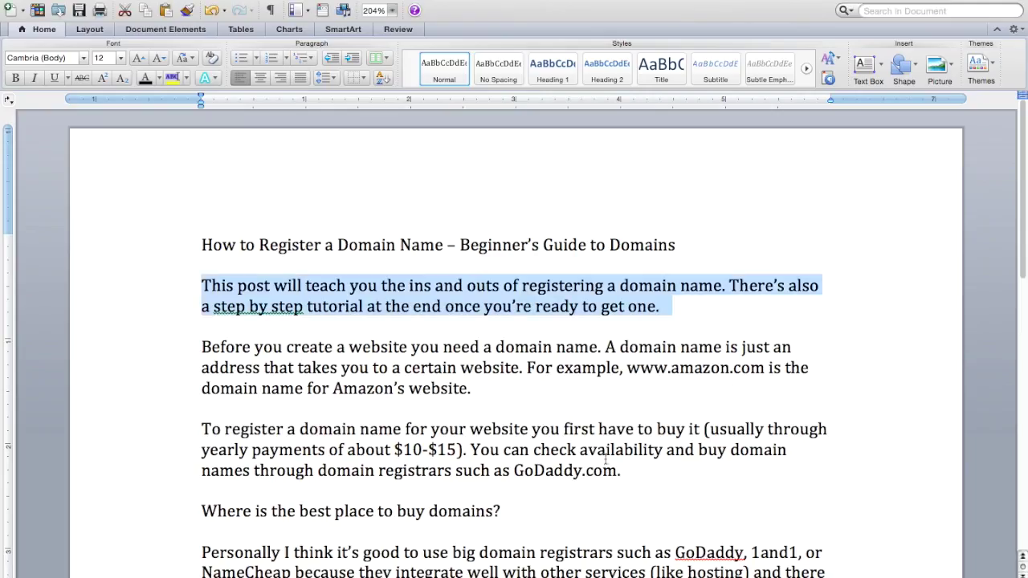
left_click_drag(622, 475, 197, 352)
key("super+c")
key("super+Tab")
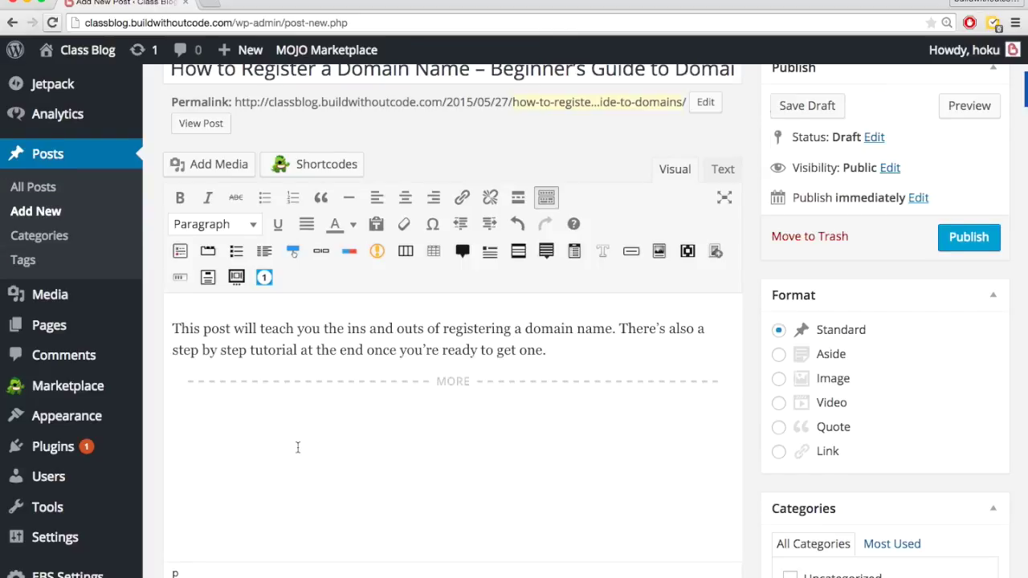
key("super+v")
key("BackSpace")
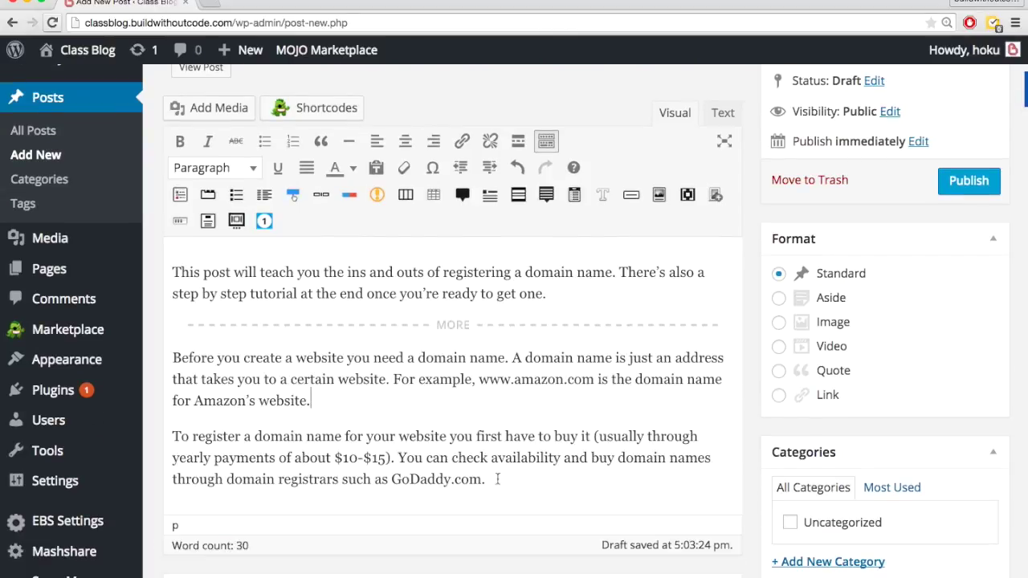
- Copy the line "Where is the best place to buy domains?" from Word onto a new line at the end of the post body
key("Return")
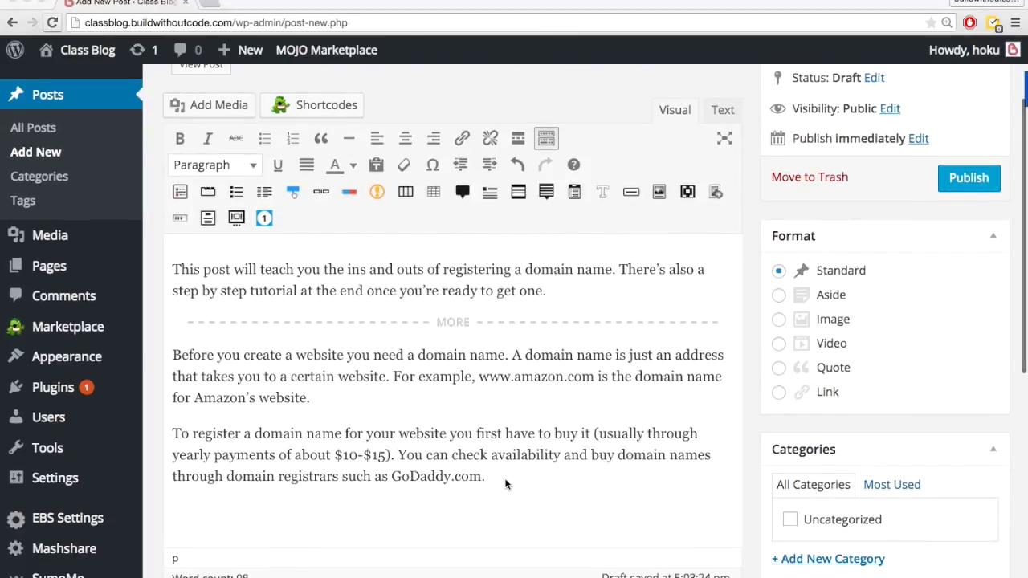
key("super+Tab")
left_click_drag(503, 507, 201, 514)
key("super+c")
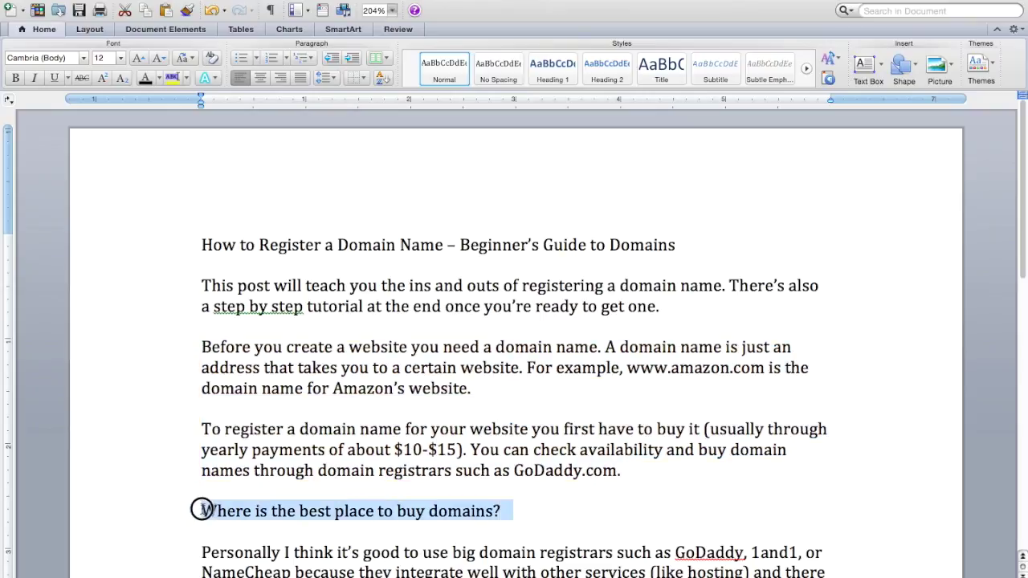
key("super+Tab")
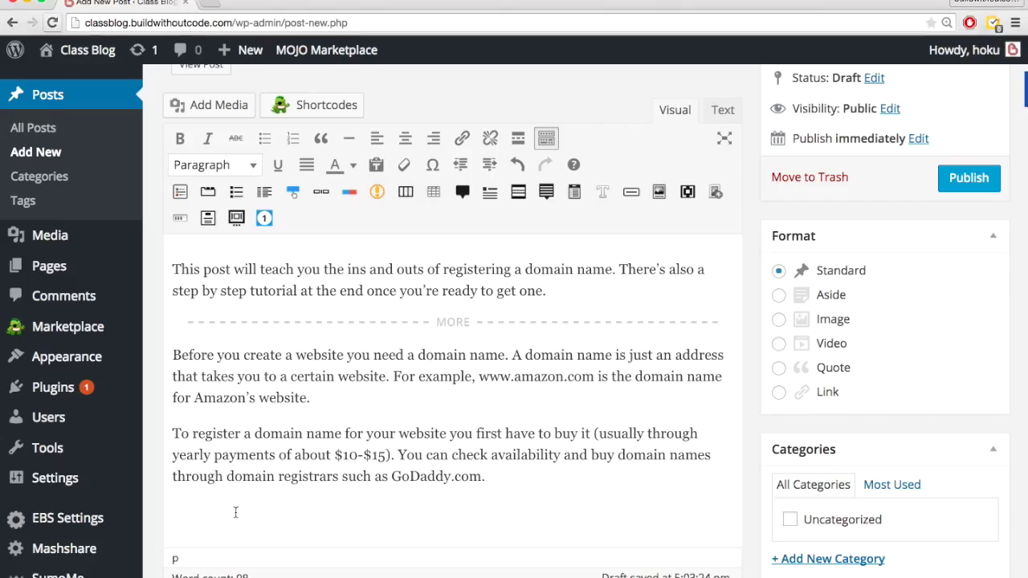
key("super+v")
- Format the line "Where is the best place to buy domains?" as Heading 1
scroll(302, 490, "down", 1)
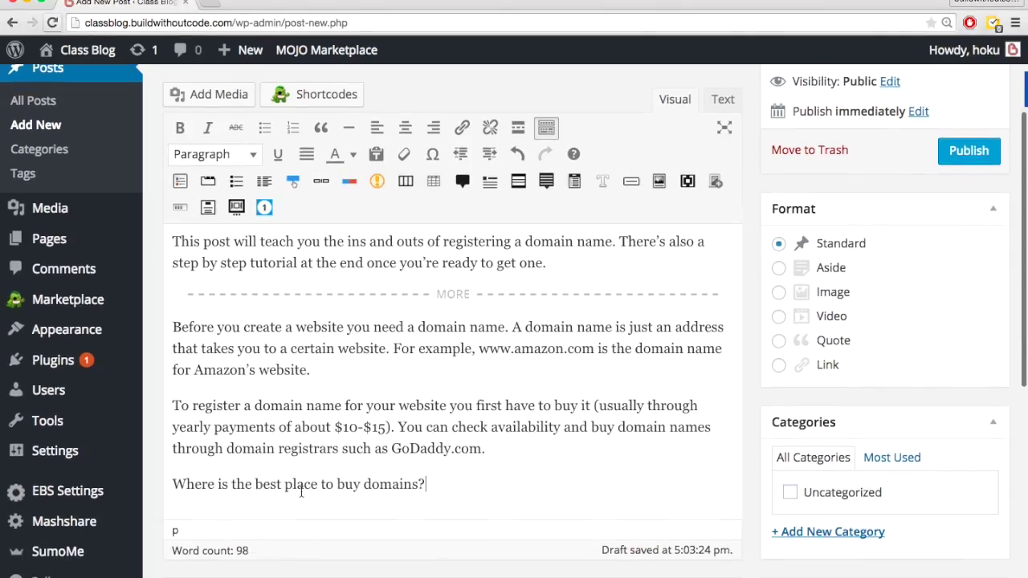
scroll(298, 359, "up", 1)
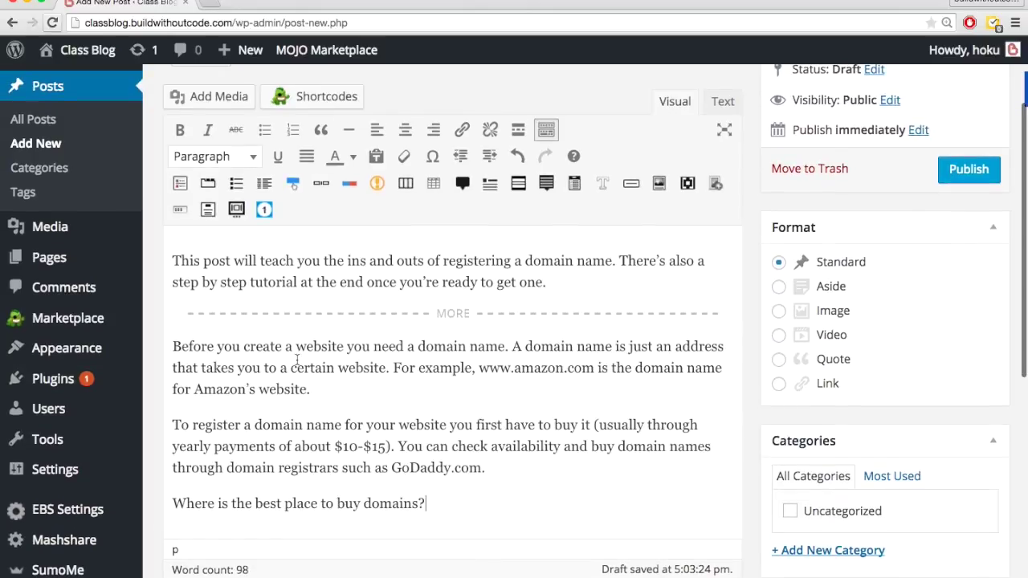
left_click(429, 504)
left_click_drag(429, 504, 174, 503)
left_click(250, 158)
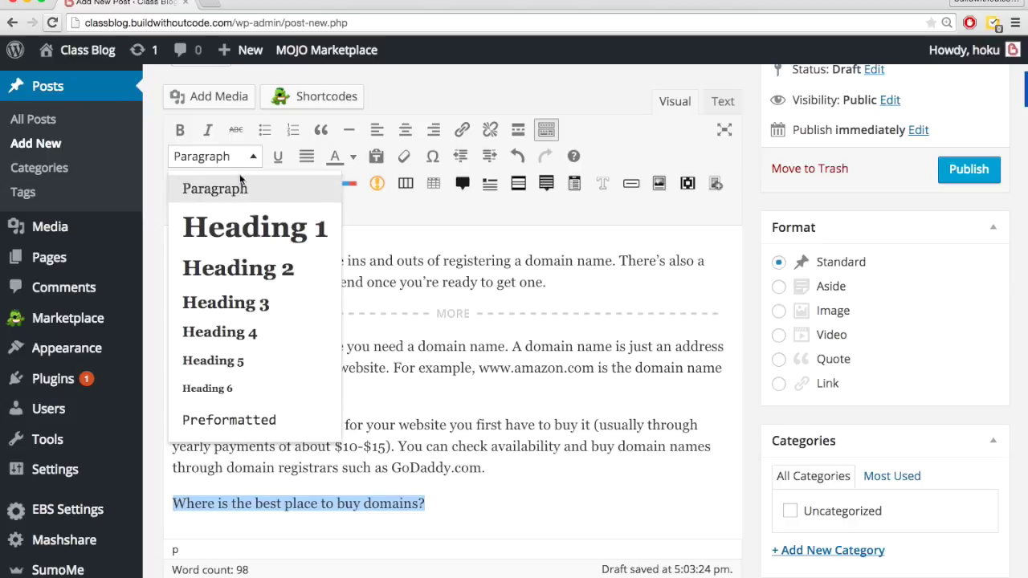
left_click(235, 228)
left_click(432, 482)
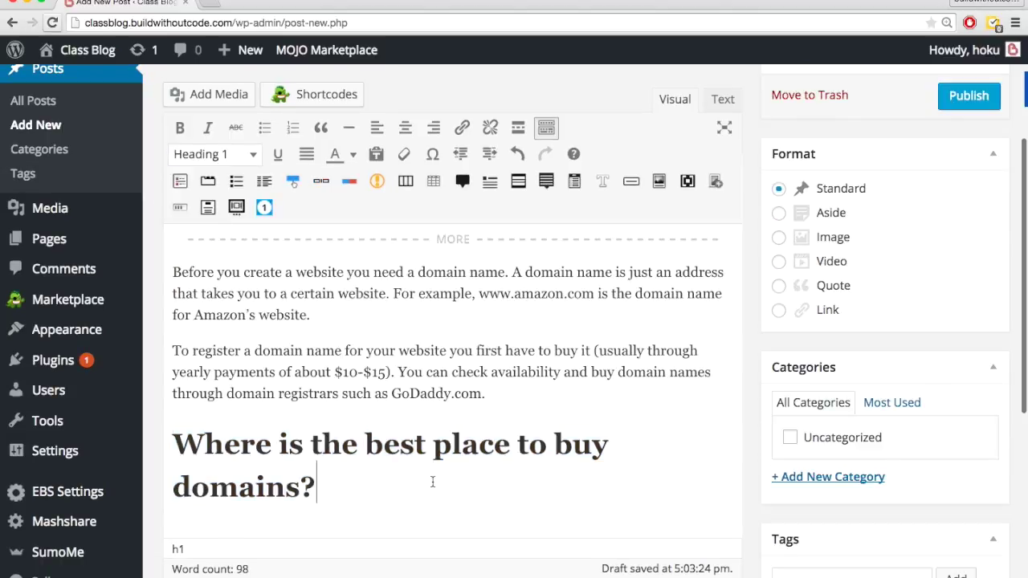
- Preview the draft post and check its featured image, title, paragraphs and heading on the blog page
scroll(562, 401, "up", 3)
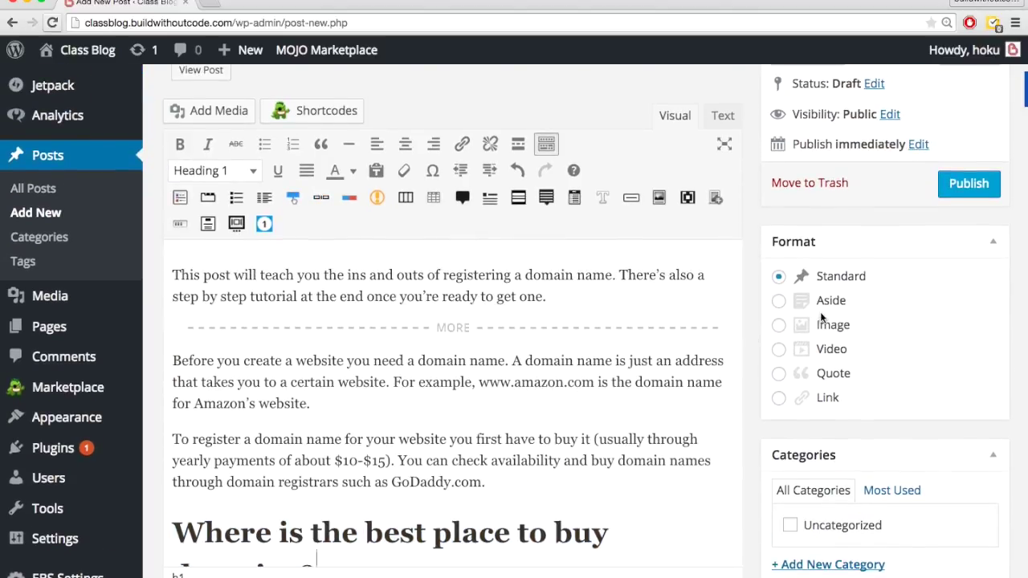
scroll(820, 312, "up", 4)
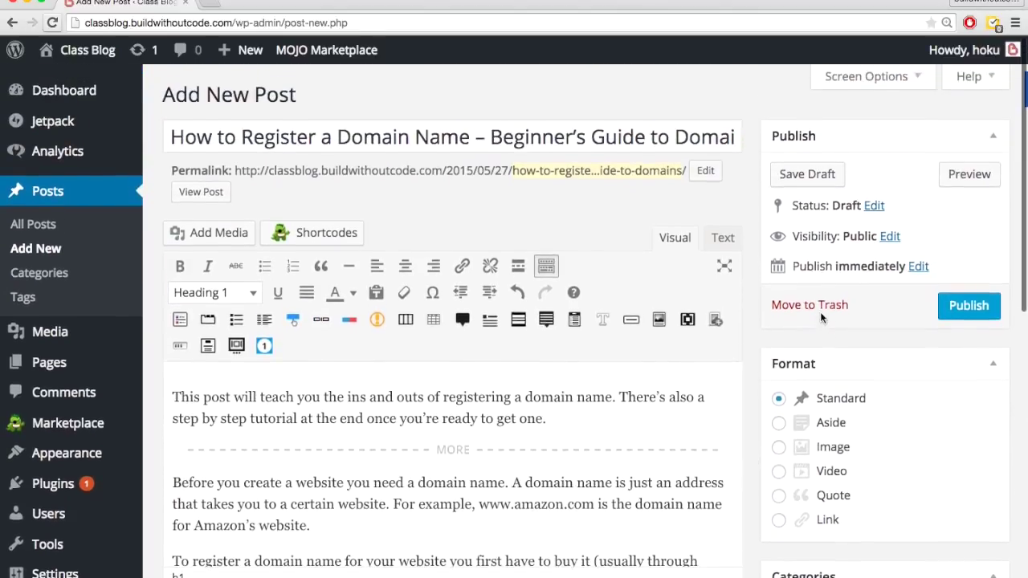
left_click(973, 175)
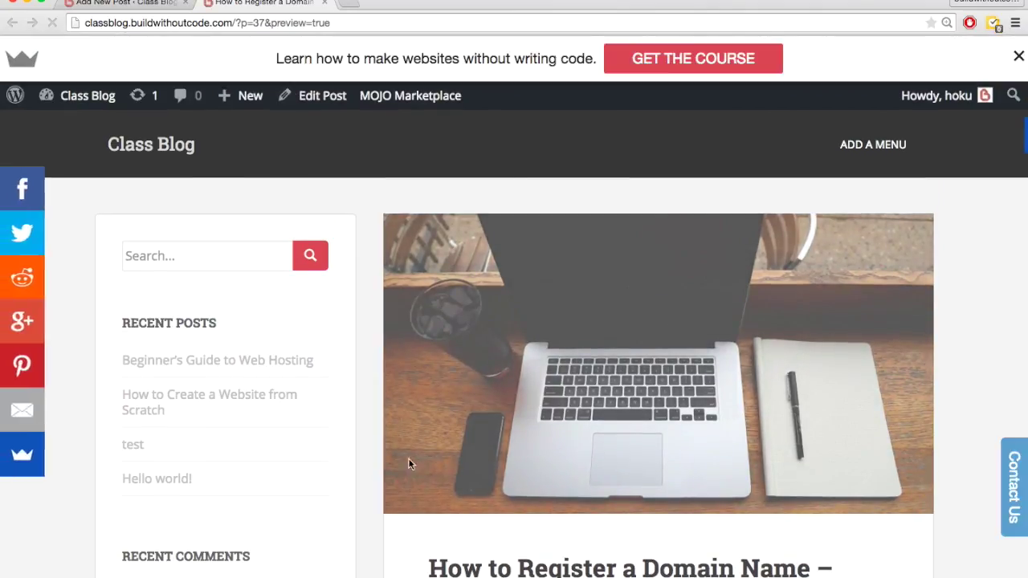
scroll(694, 331, "down", 5)
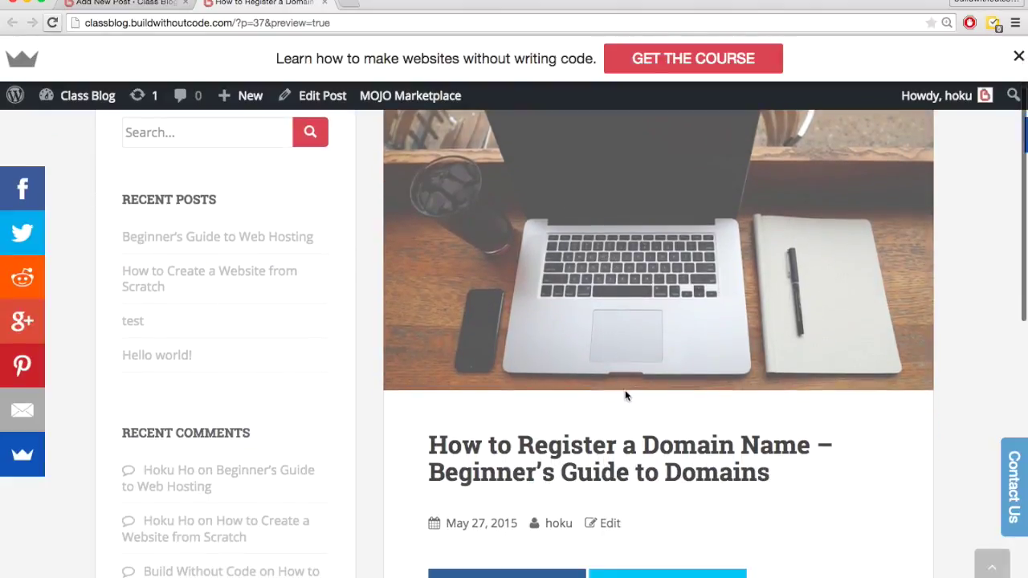
scroll(655, 454, "down", 3)
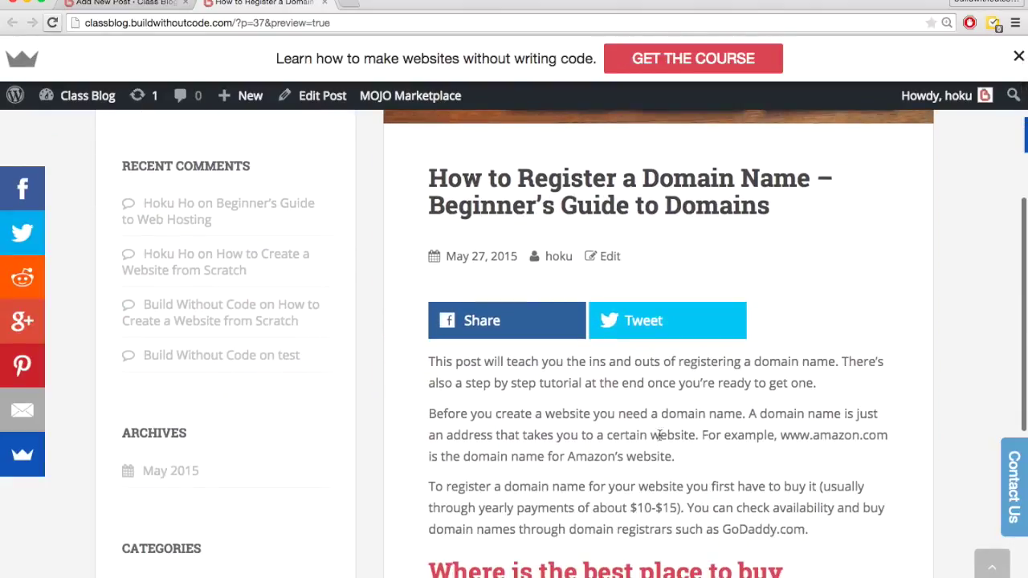
scroll(577, 426, "down", 3)
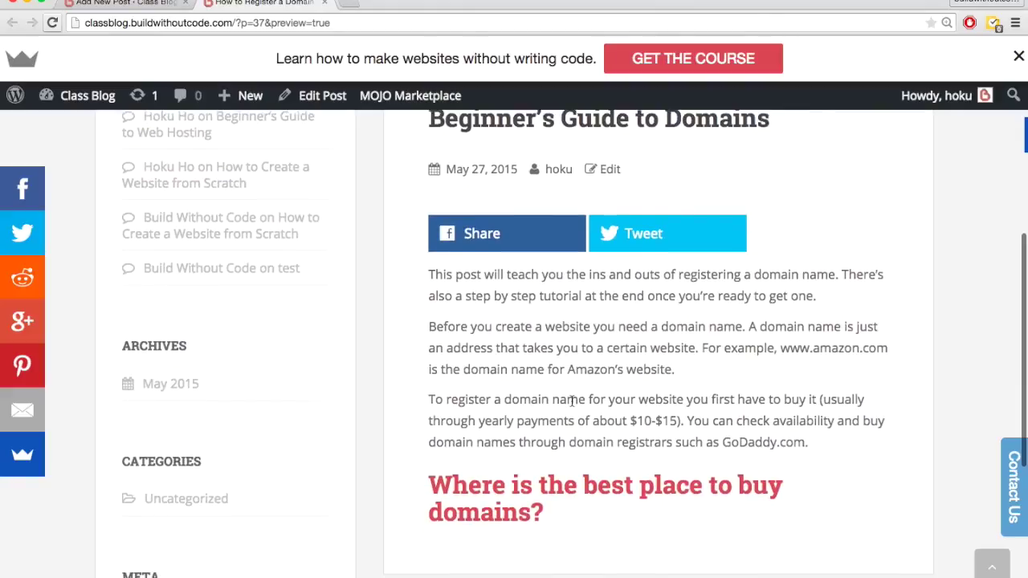
- Review the body paragraphs and the "Where is the best place to buy domains?" heading in the preview, closing it when done
scroll(522, 463, "up", 3)
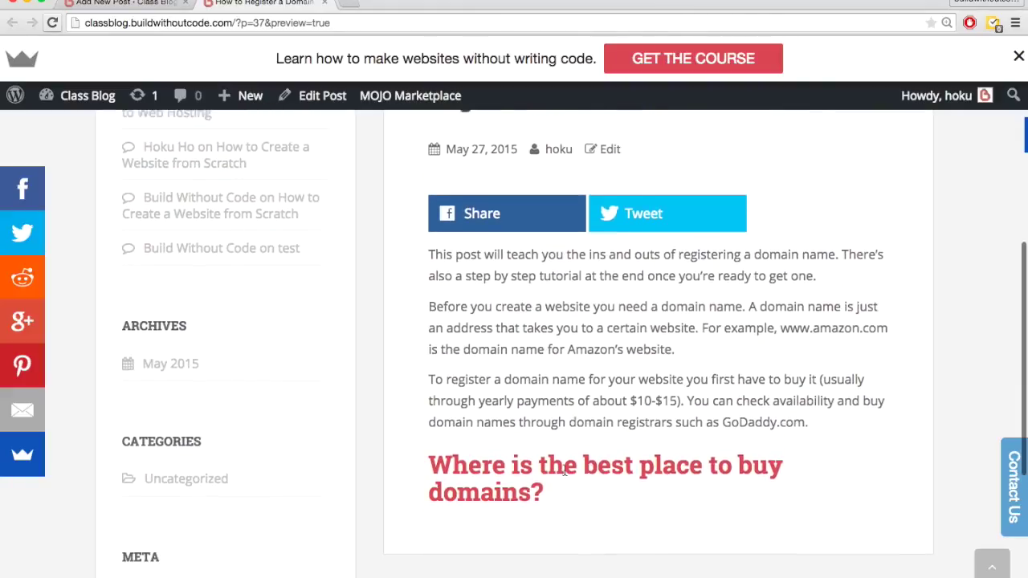
scroll(564, 455, "down", 3)
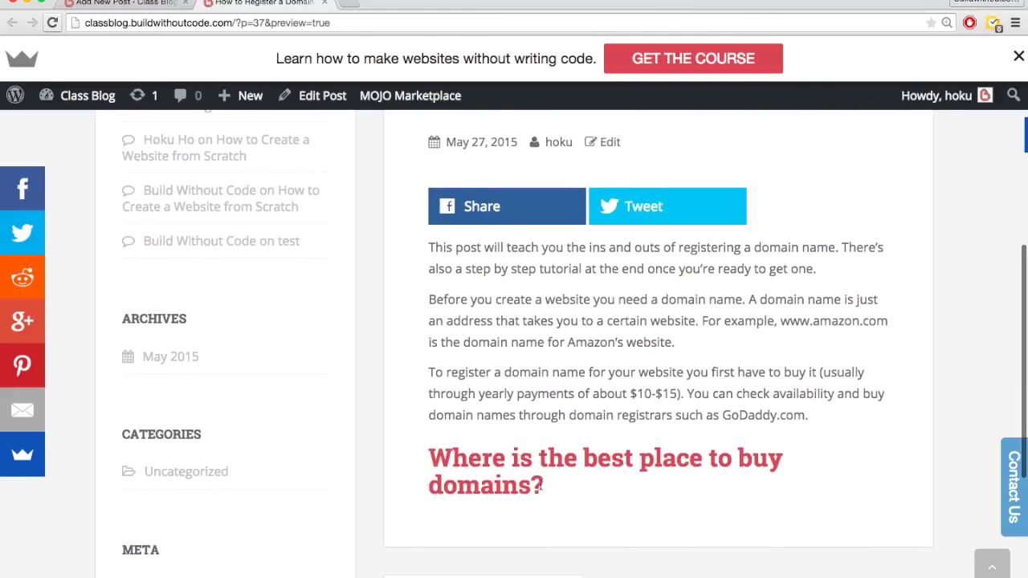
scroll(514, 465, "up", 2)
scroll(501, 452, "up", 1)
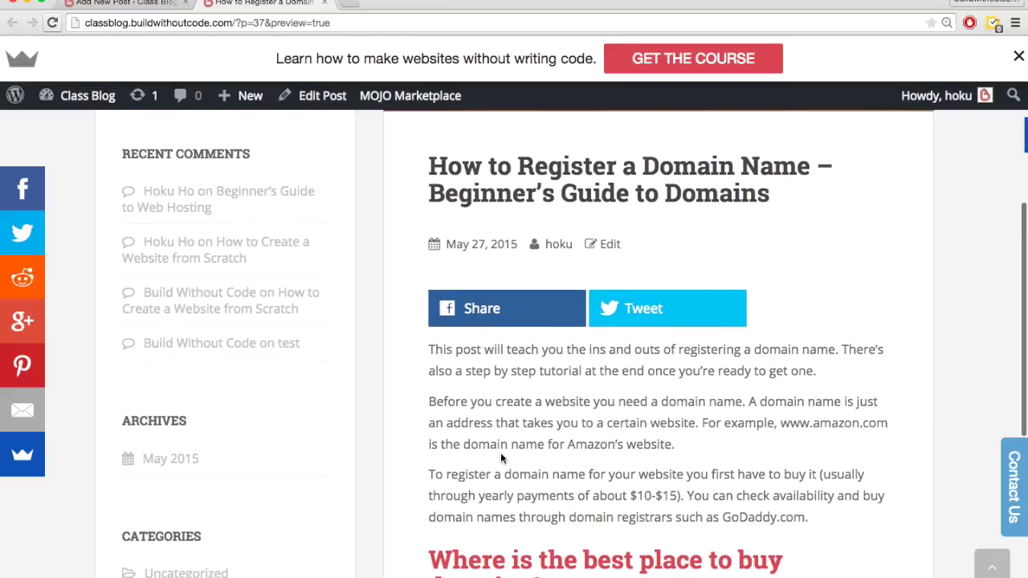
scroll(500, 452, "down", 1)
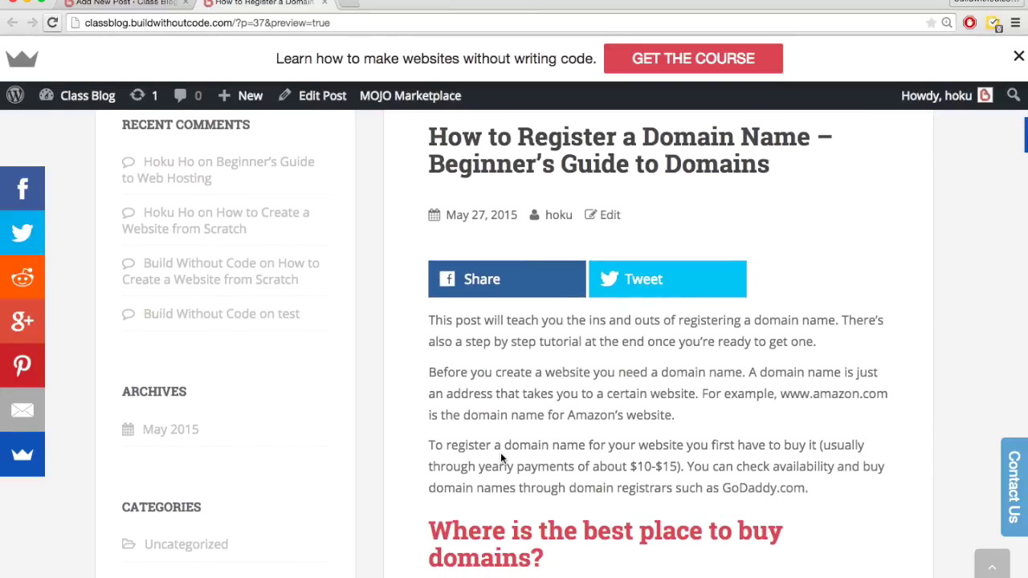
key("super+w")
- Copy the paragraphs beginning "Personally I think" and "I've purchased domains" from Word below the heading, deleting the extra blank line
scroll(468, 482, "down", 5)
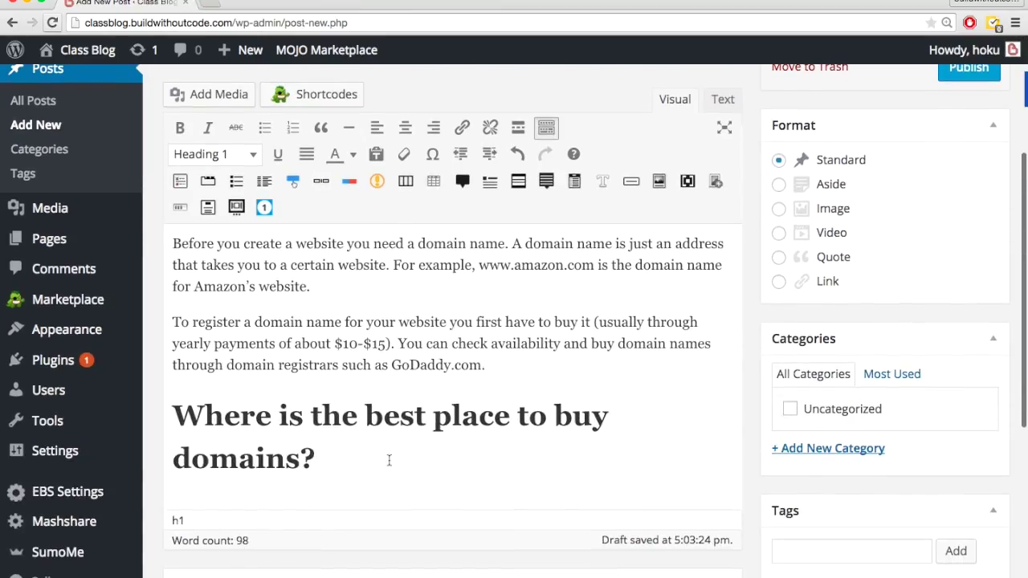
key("Return")
key("super+Tab")
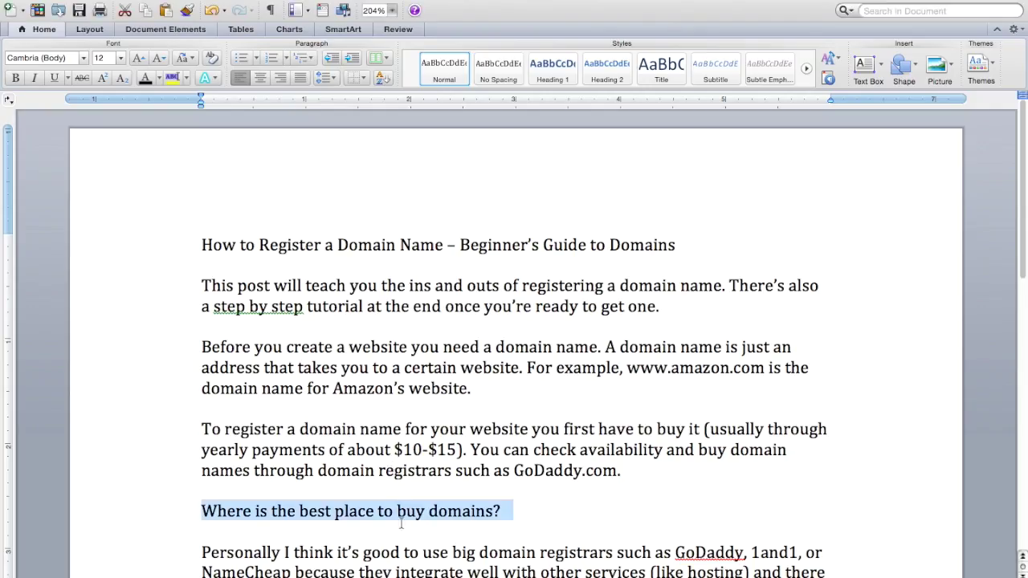
scroll(401, 522, "down", 10)
scroll(401, 523, "up", 1)
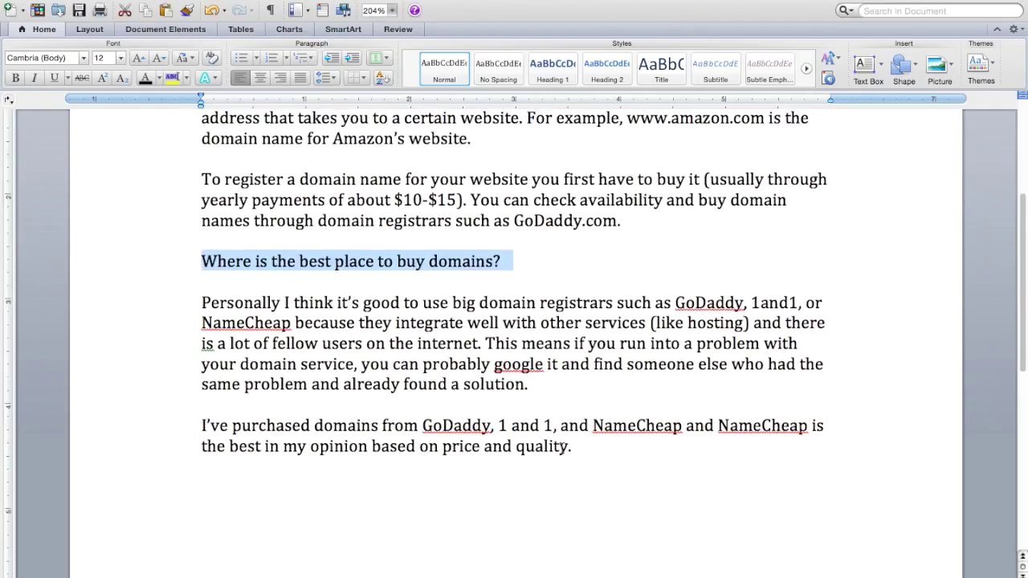
left_click_drag(580, 448, 180, 316)
key("super+c")
key("super+Tab")
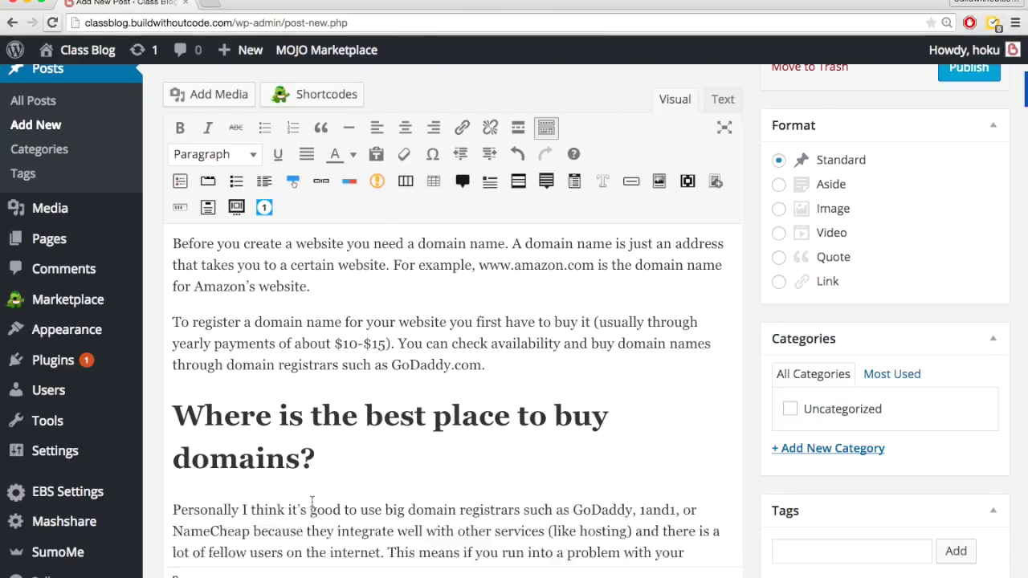
key("super+v")
key("BackSpace")
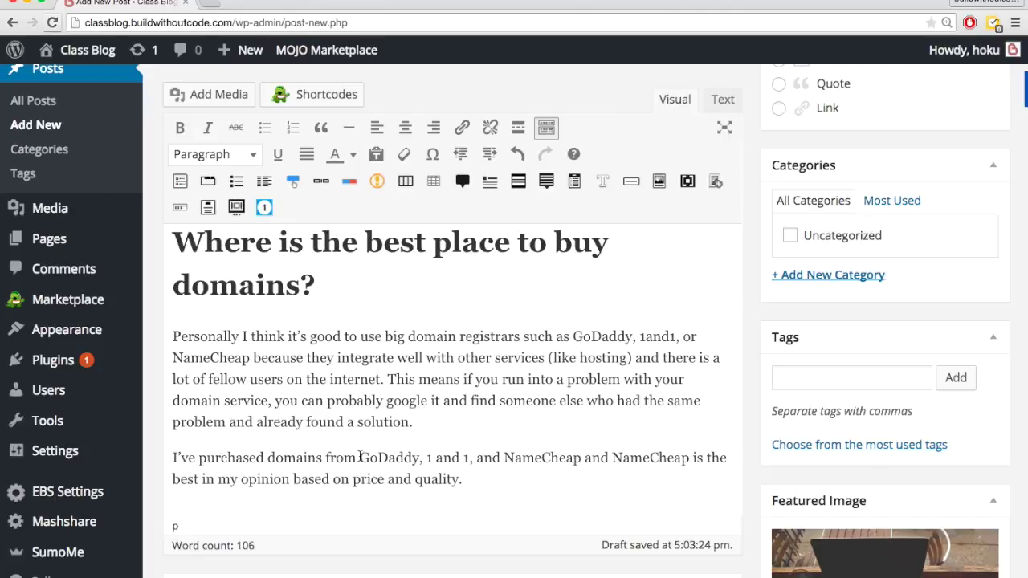
- Link the word "GoDaddy" in the last paragraph to godaddy.com, set to open in a new window/tab
left_click_drag(360, 457, 417, 454)
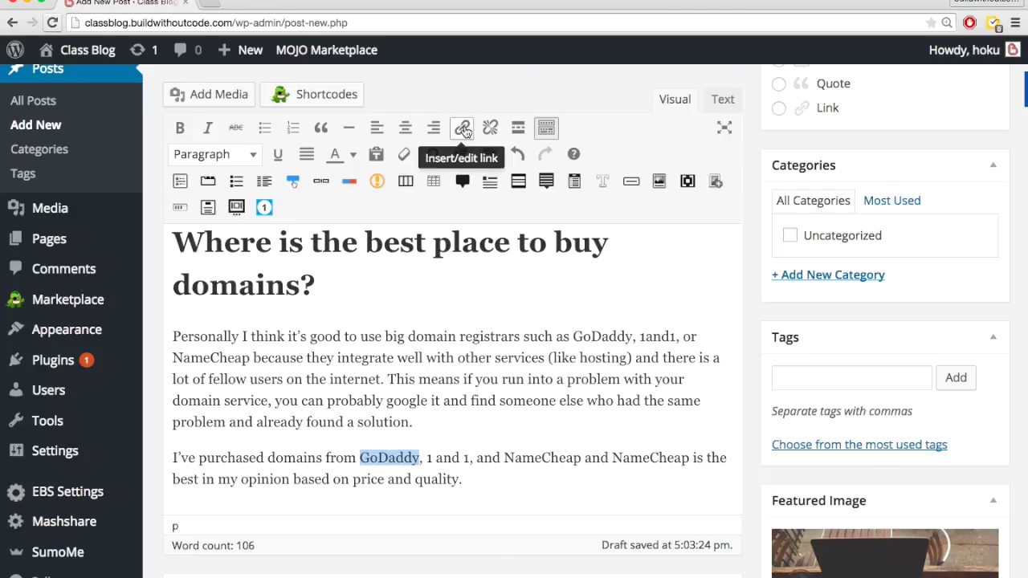
left_click(464, 130)
type("godaddy.com")
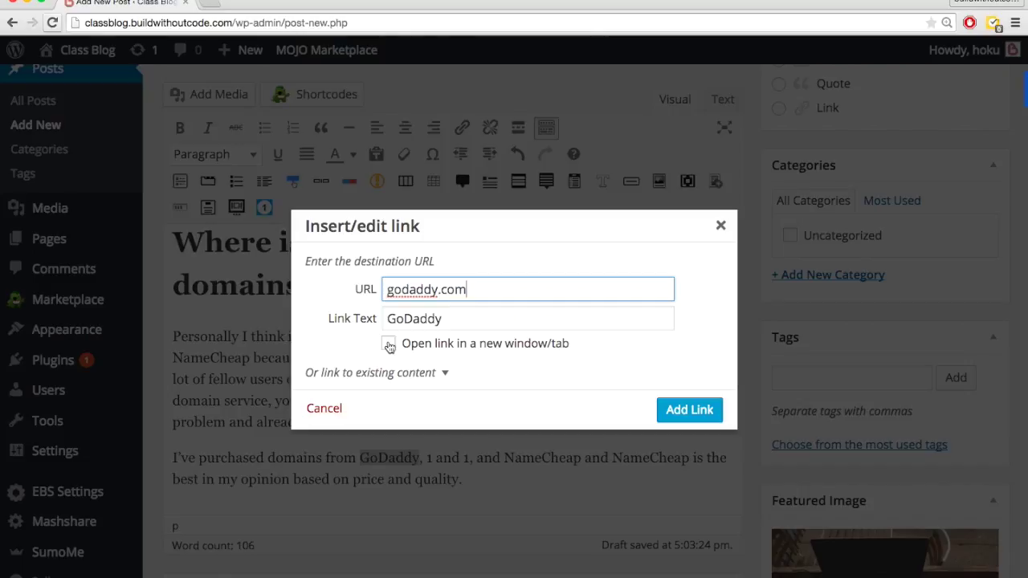
left_click(388, 344)
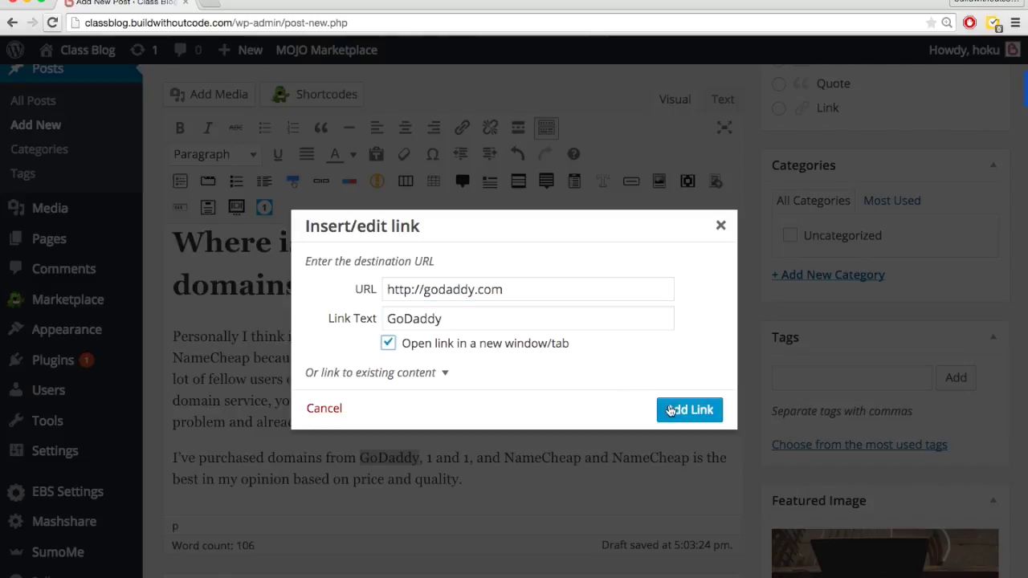
left_click(671, 411)
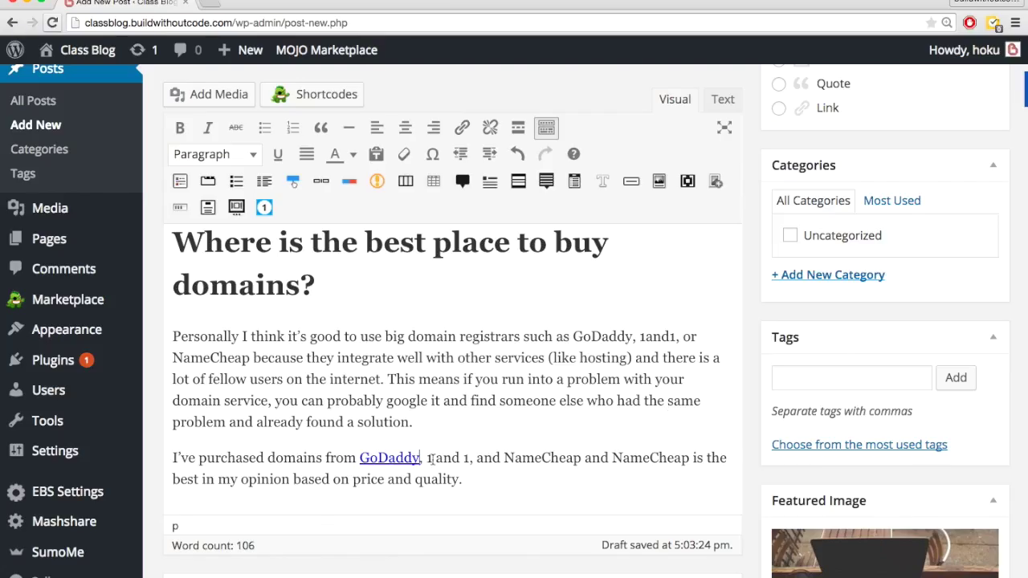
- Link the text "1 and 1" in the last paragraph to 1and1.com, opening in a new window/tab
left_click_drag(427, 459, 466, 460)
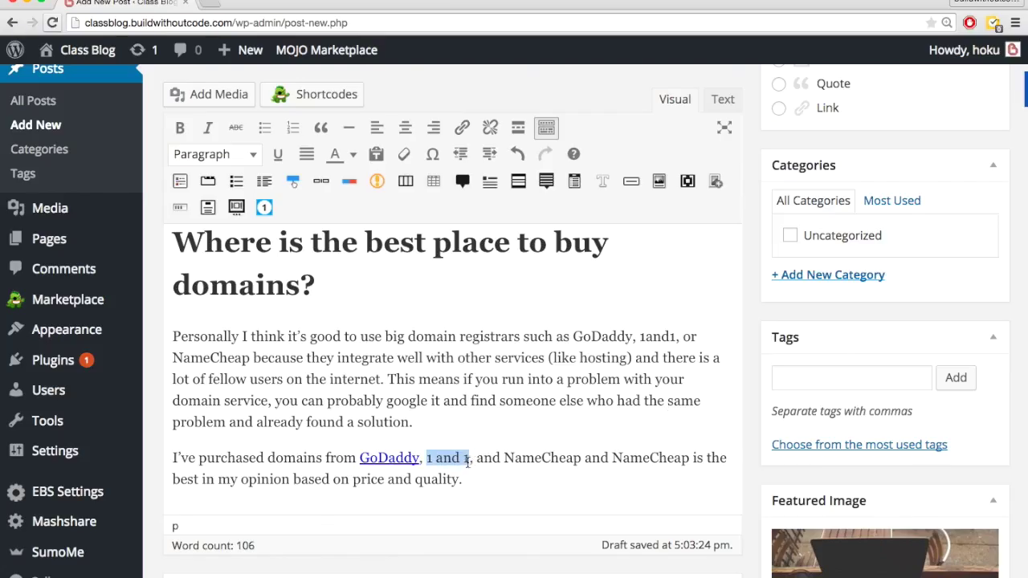
left_click(462, 128)
type("1an")
key("BackSpace")
type("and1.com")
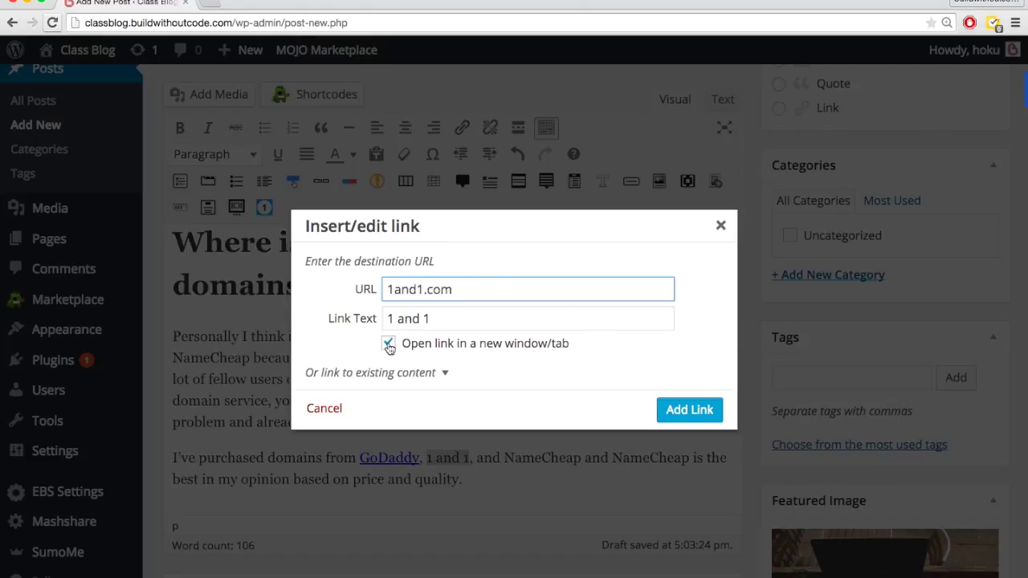
left_click(677, 411)
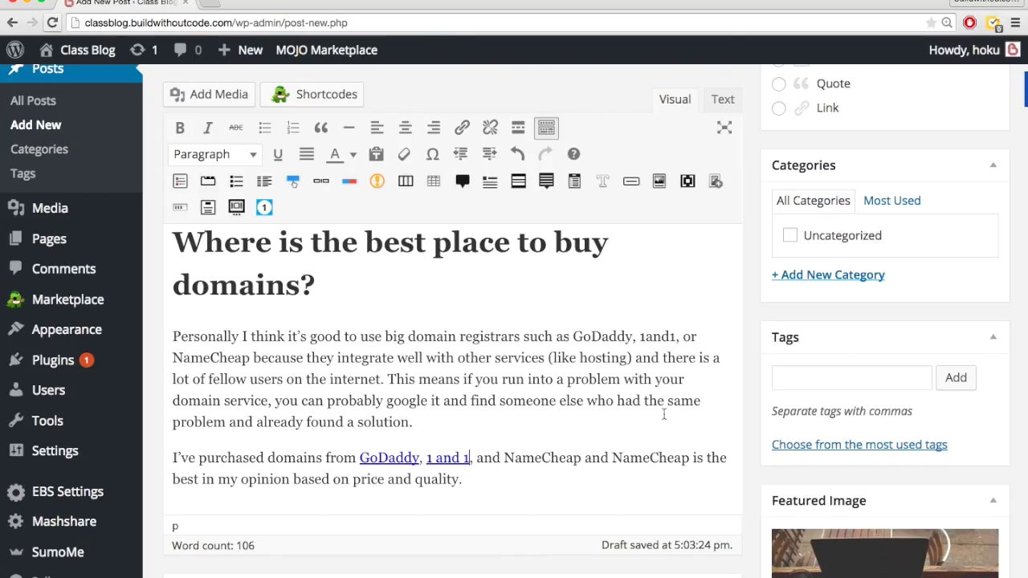
- Link the first "NameCheap" in the last paragraph to namecheap.com, opening in a new window/tab
left_click_drag(505, 456, 582, 457)
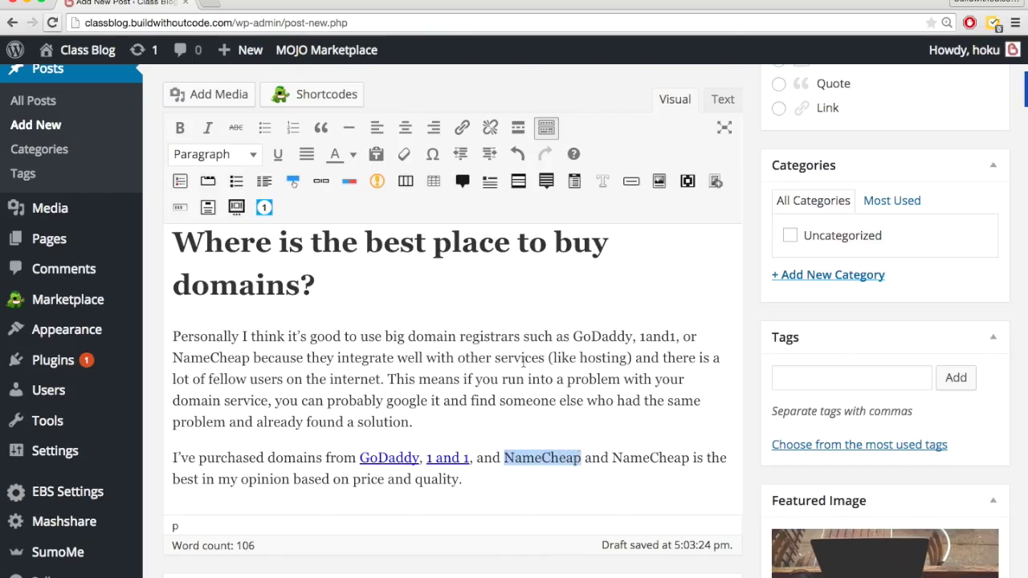
left_click(461, 128)
type("namecheap.com")
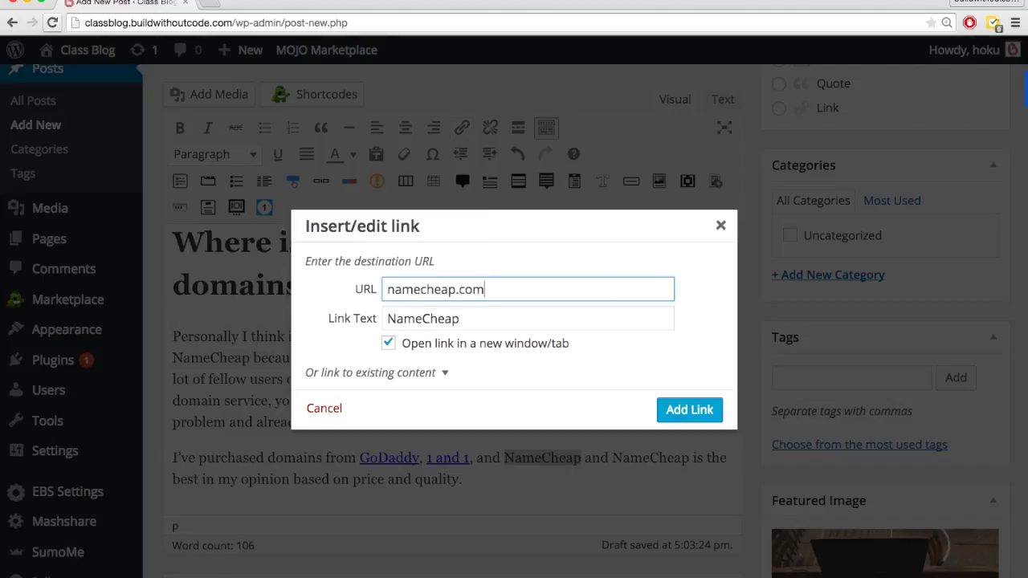
left_click(682, 411)
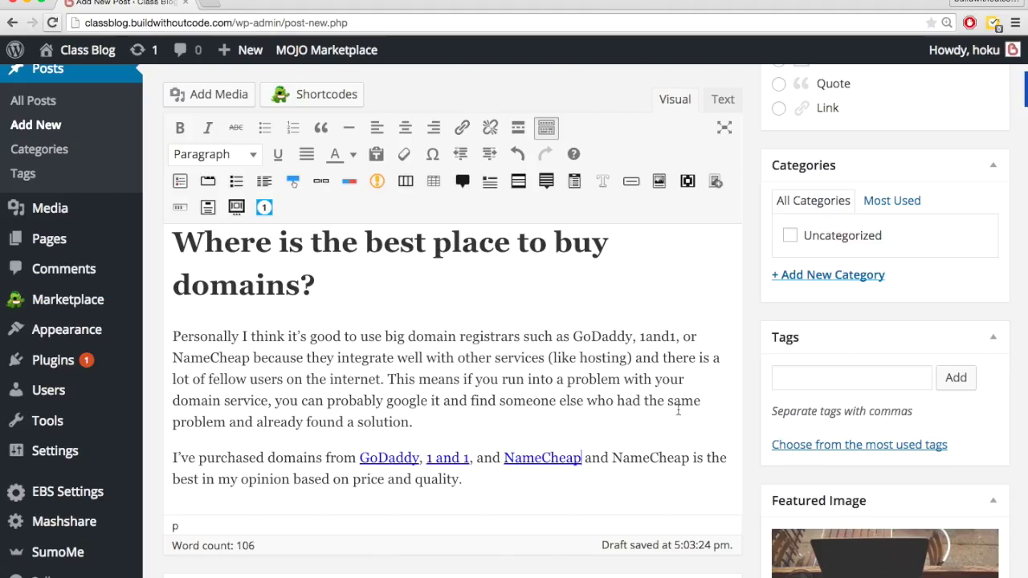
- Preview the post, check the three registrar links, and test the GoDaddy link, closing the preview when done
scroll(862, 266, "up", 15)
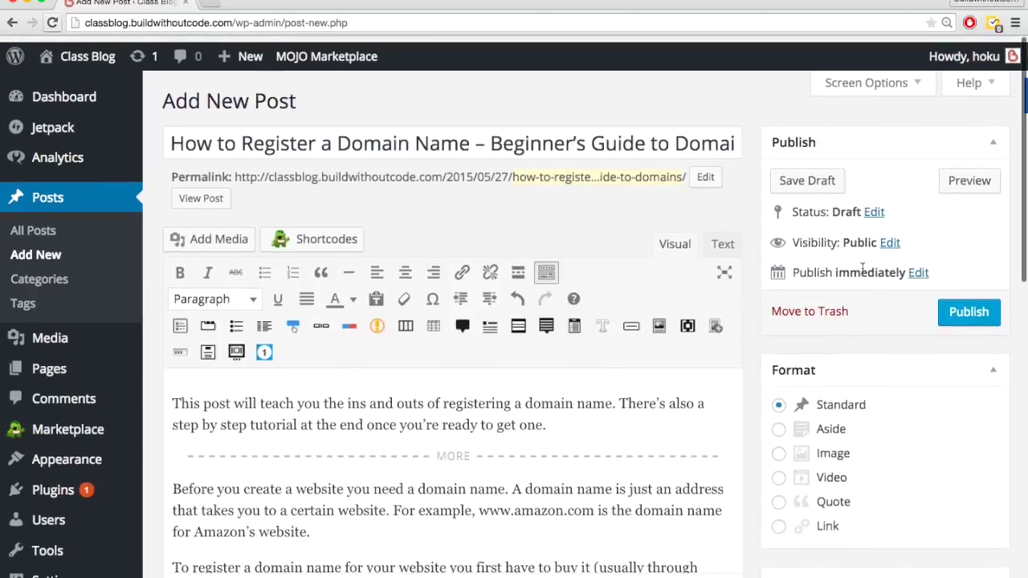
left_click(953, 180)
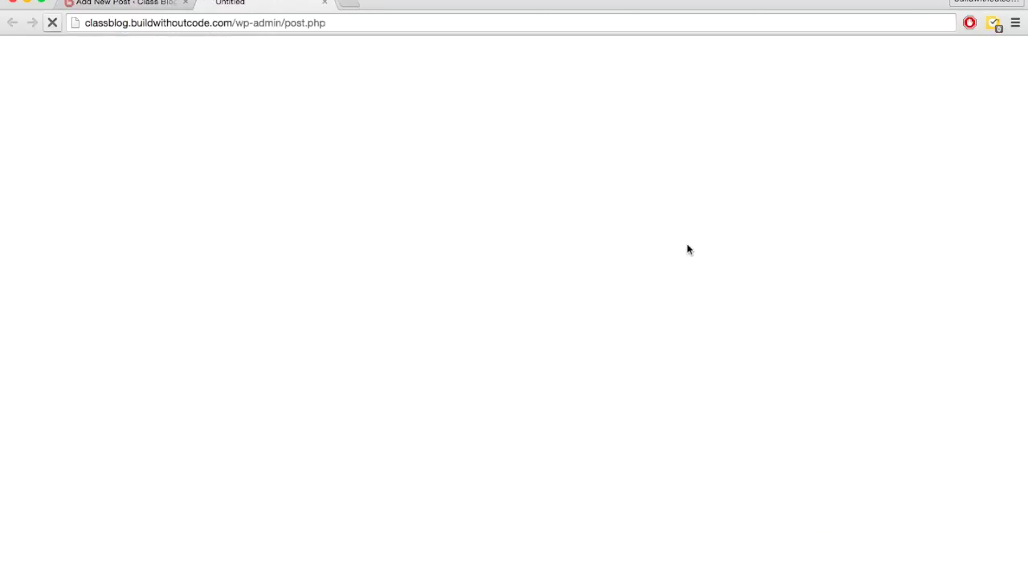
scroll(687, 249, "down", 4)
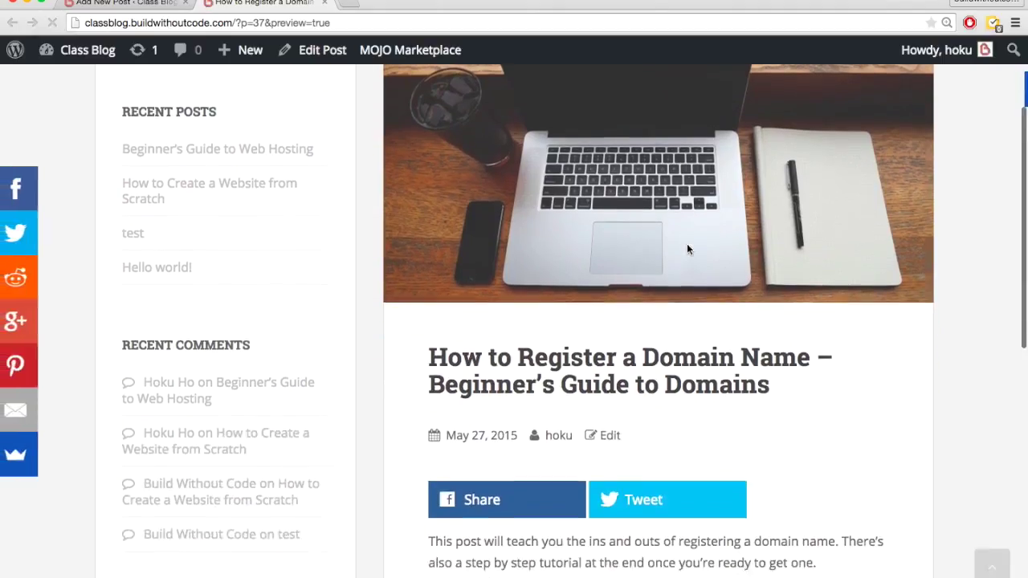
scroll(686, 249, "down", 10)
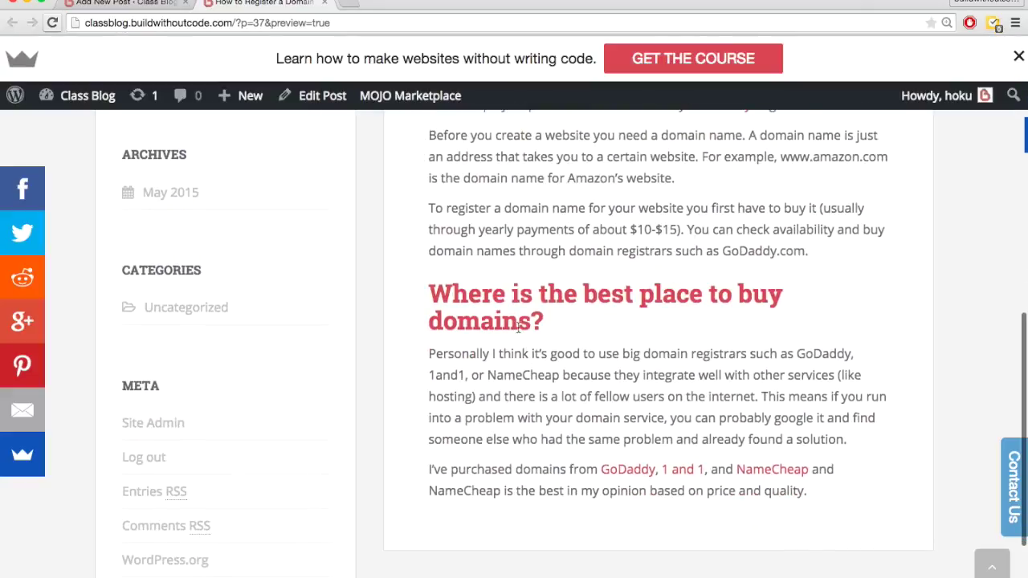
scroll(518, 326, "down", 2)
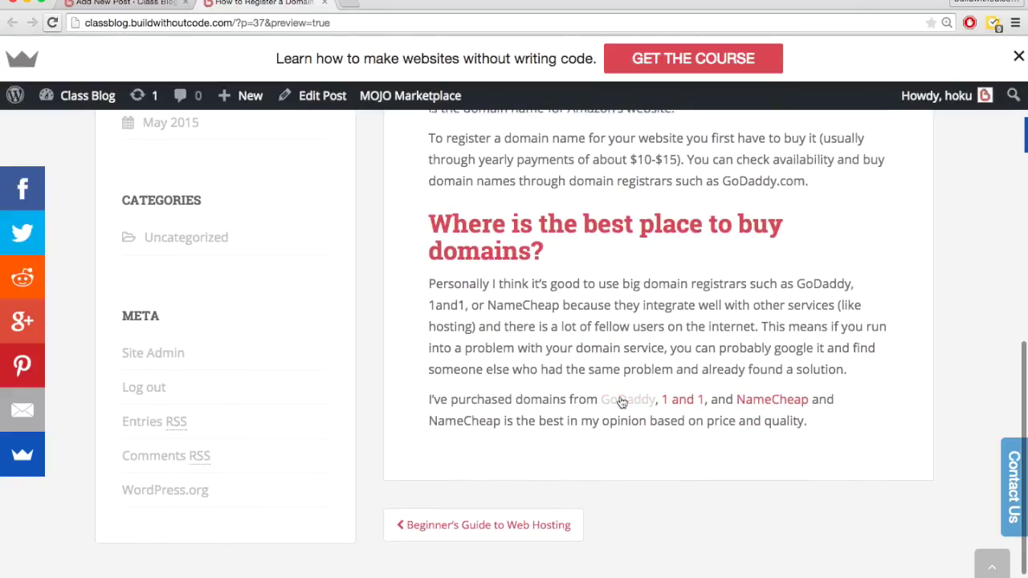
left_click(622, 402)
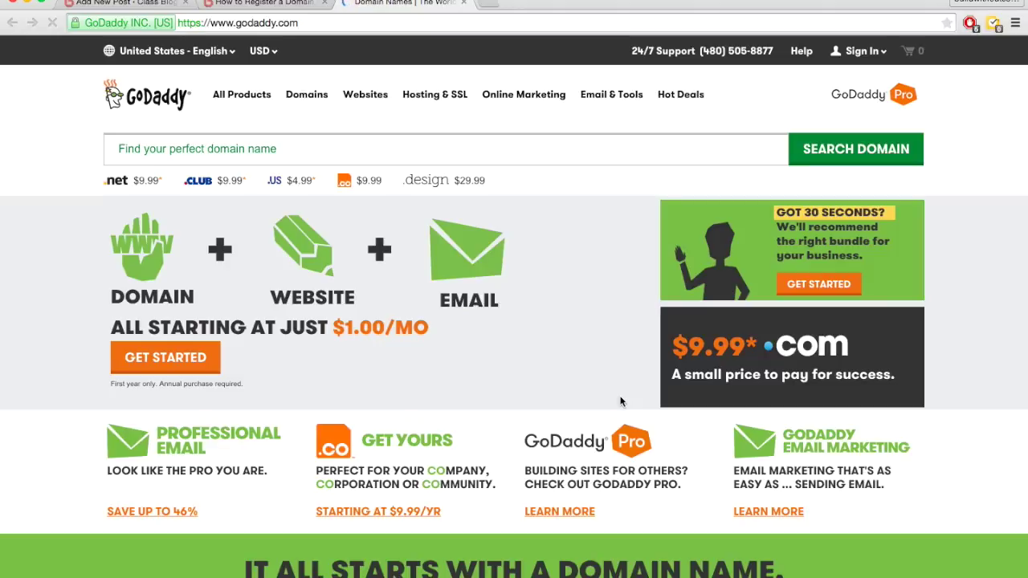
key("super+w")
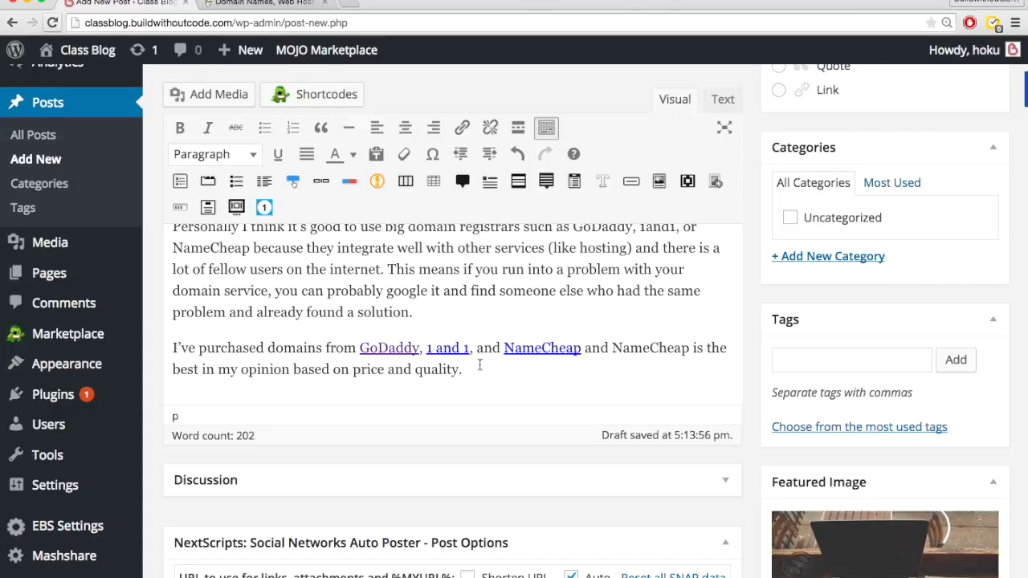
- Add the line "Here is a comparison of the different prices:" at the end of the post, followed by a new line
key("Return")
type("Here is a comparison of the different prices:")
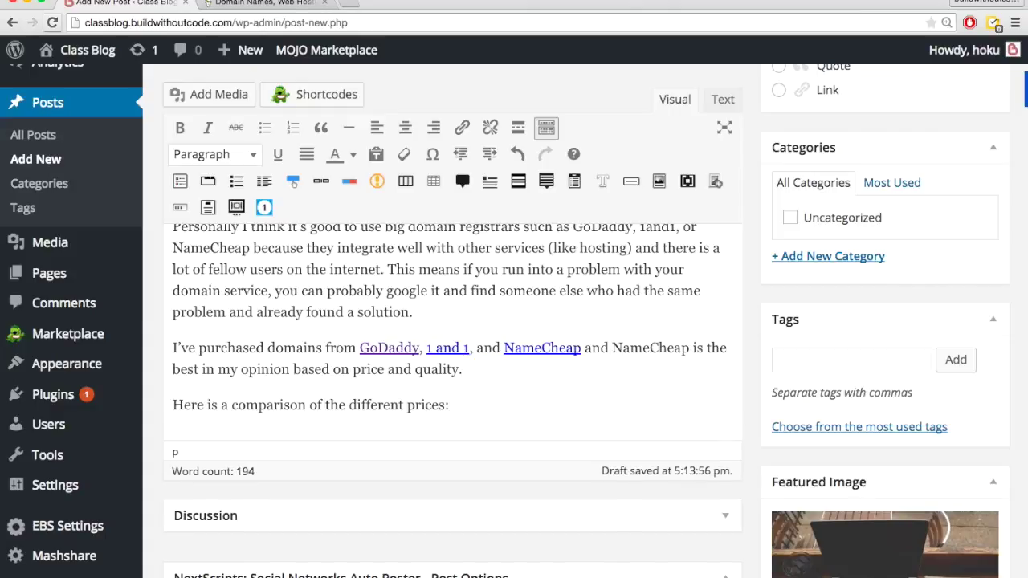
key("Return")
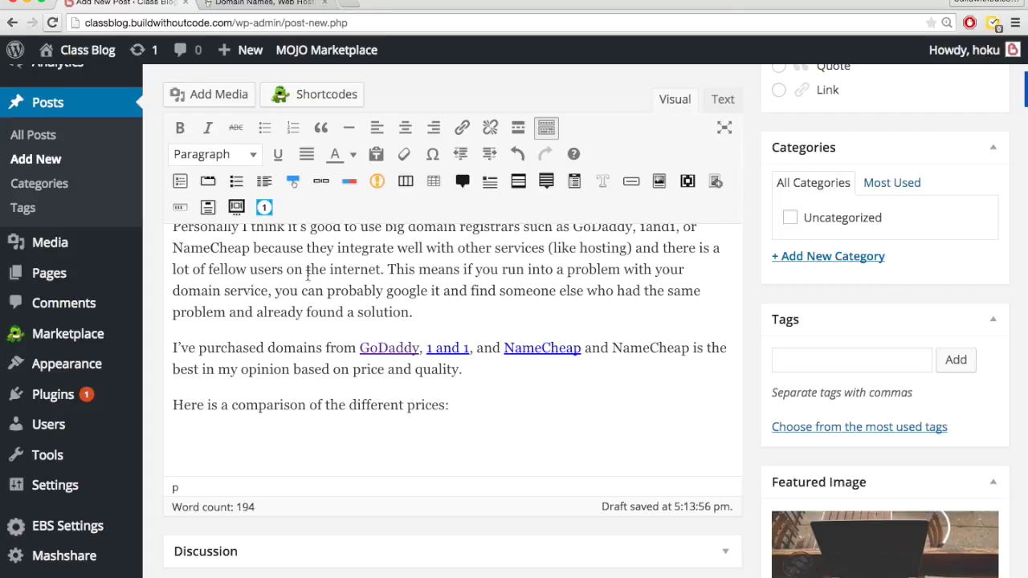
- Insert the accordion toggles shortcode with its four sample toggles below the price comparison line
left_click(180, 183)
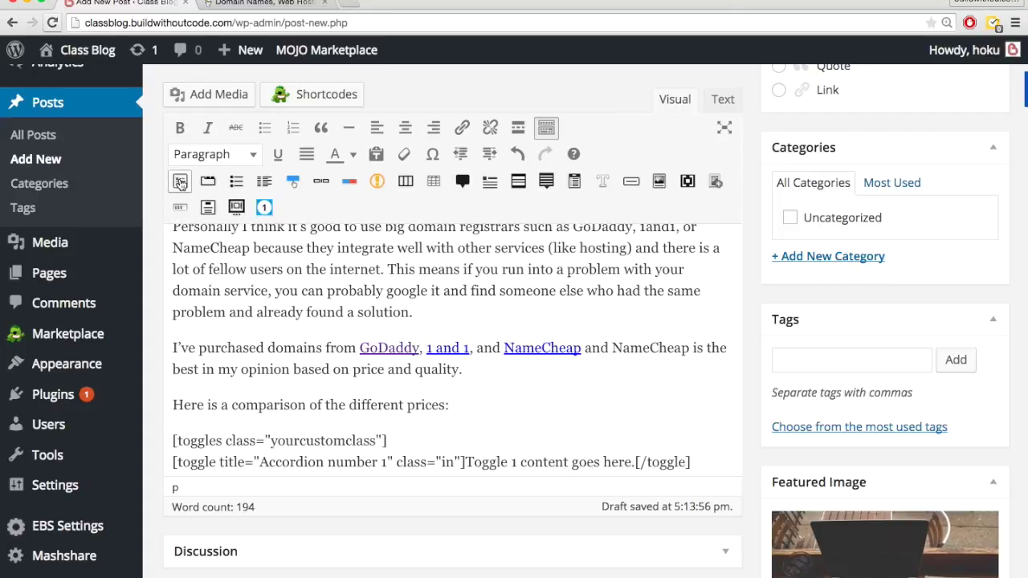
scroll(277, 492, "down", 1)
scroll(277, 492, "down", 1)
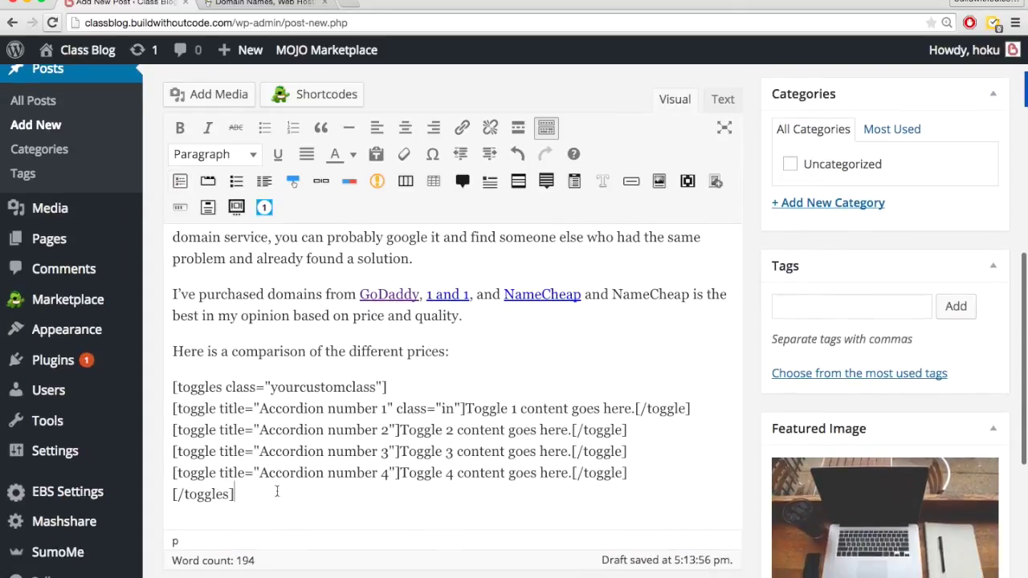
- Examine the opening and closing tags of the toggles shortcode and of its fourth toggle
left_click(178, 387)
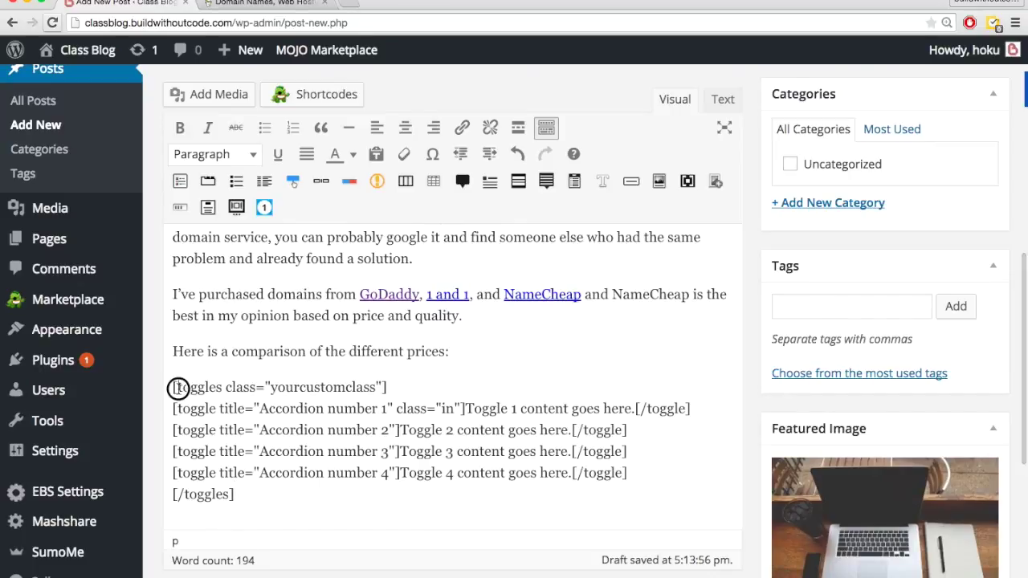
left_click(391, 388)
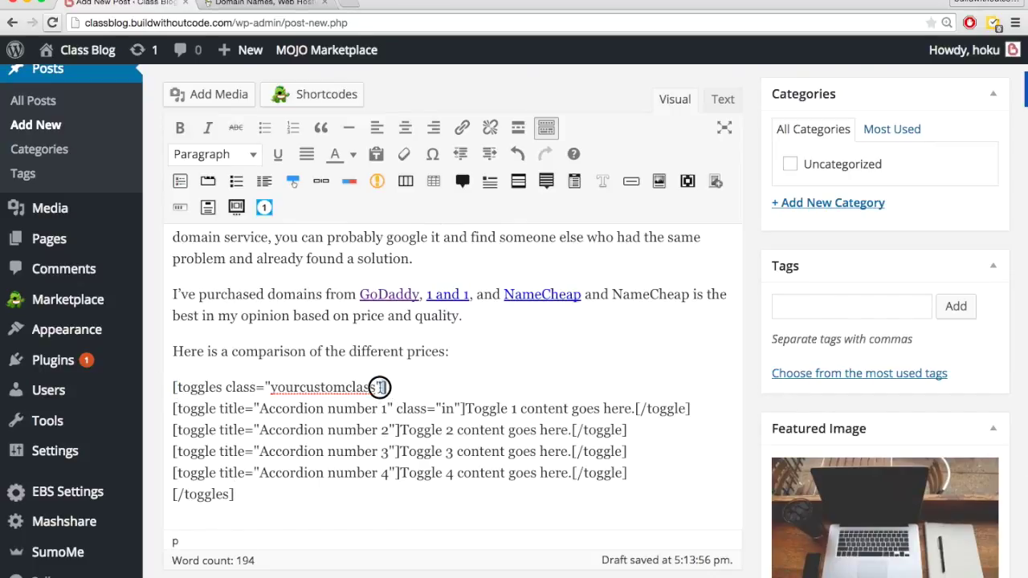
left_click(175, 494)
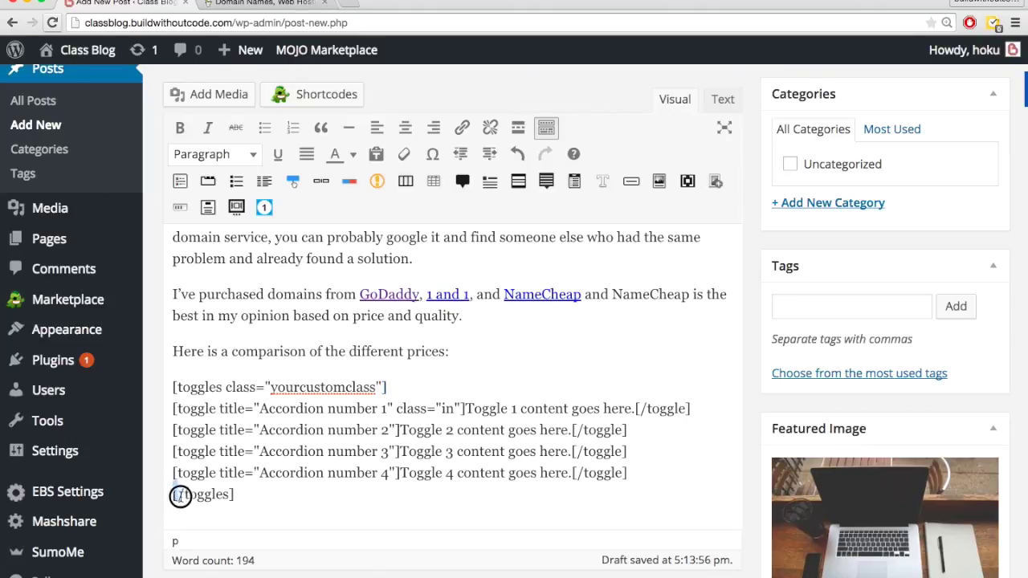
left_click(233, 495)
left_click_drag(392, 388, 168, 384)
left_click_drag(234, 494, 165, 492)
key("Right")
left_click_drag(399, 472, 168, 474)
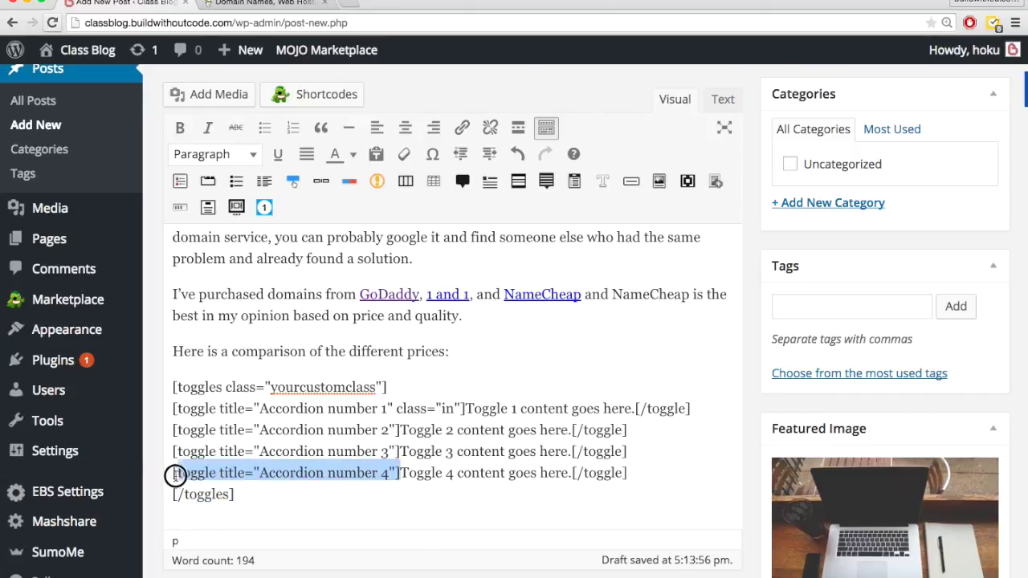
left_click_drag(571, 473, 628, 473)
left_click(578, 473)
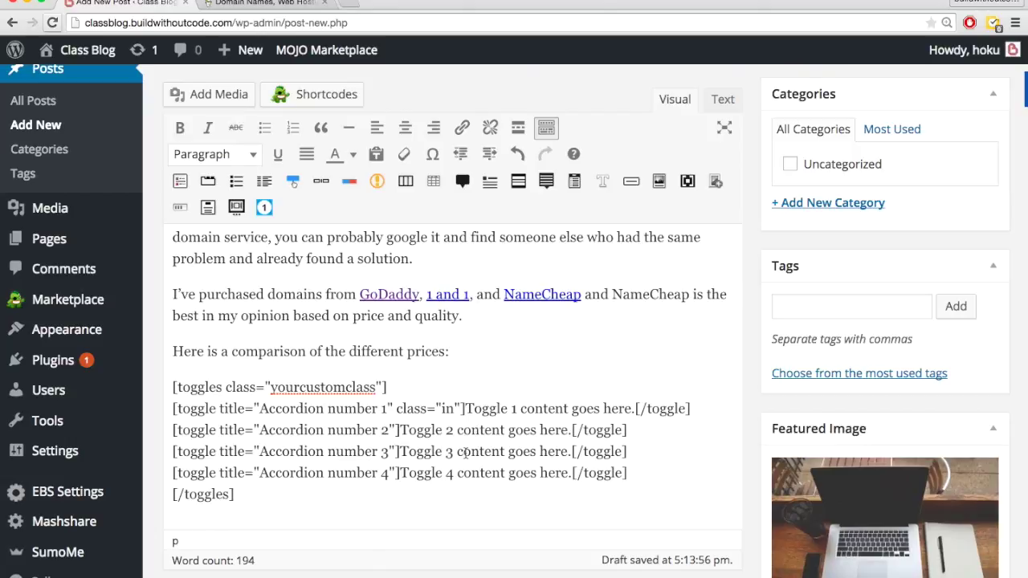
- Delete the fourth sample toggle and its empty line from the toggles shortcode
left_click_drag(630, 473, 172, 468)
key("BackSpace")
key("BackSpace")
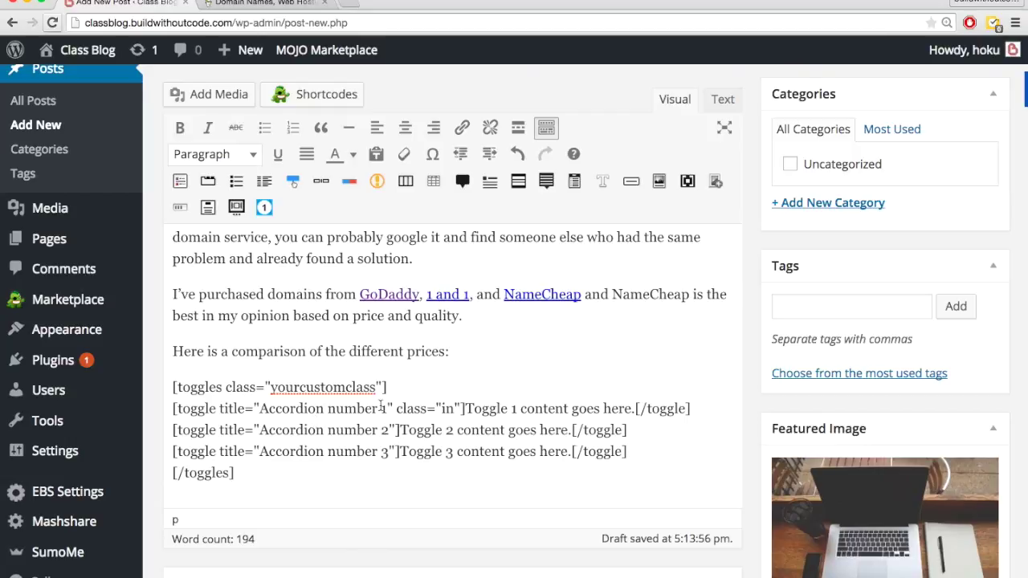
- Retitle the three remaining toggles as GoDaddy, 1 and 1, and NameCheap
left_click_drag(387, 409, 259, 411)
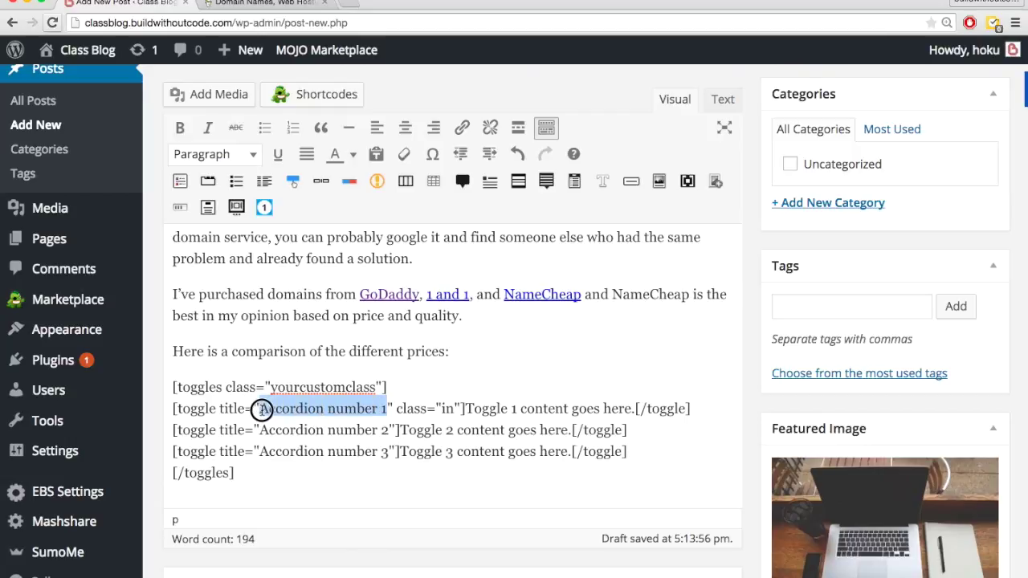
type("GoDaddy")
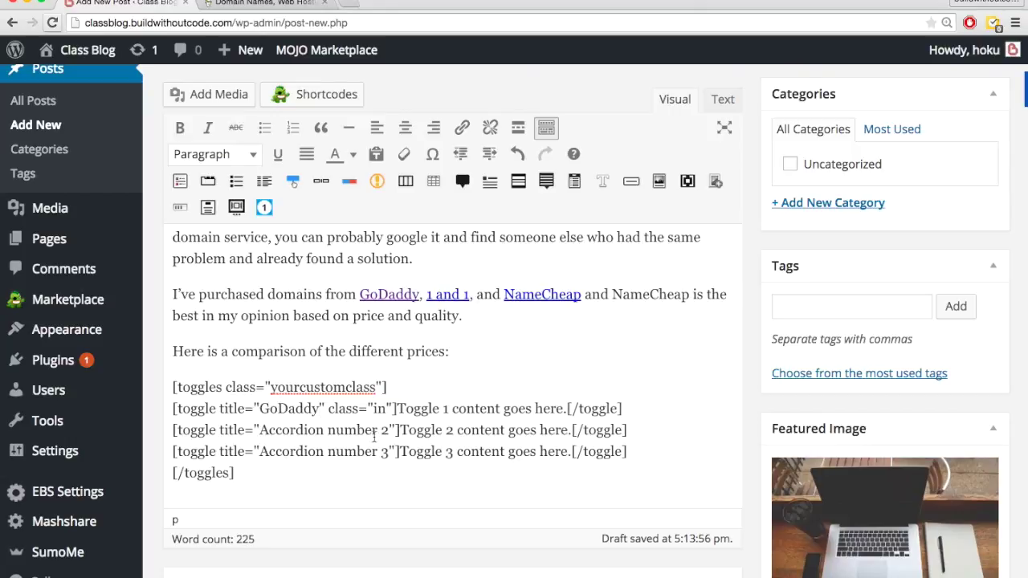
left_click_drag(389, 429, 259, 429)
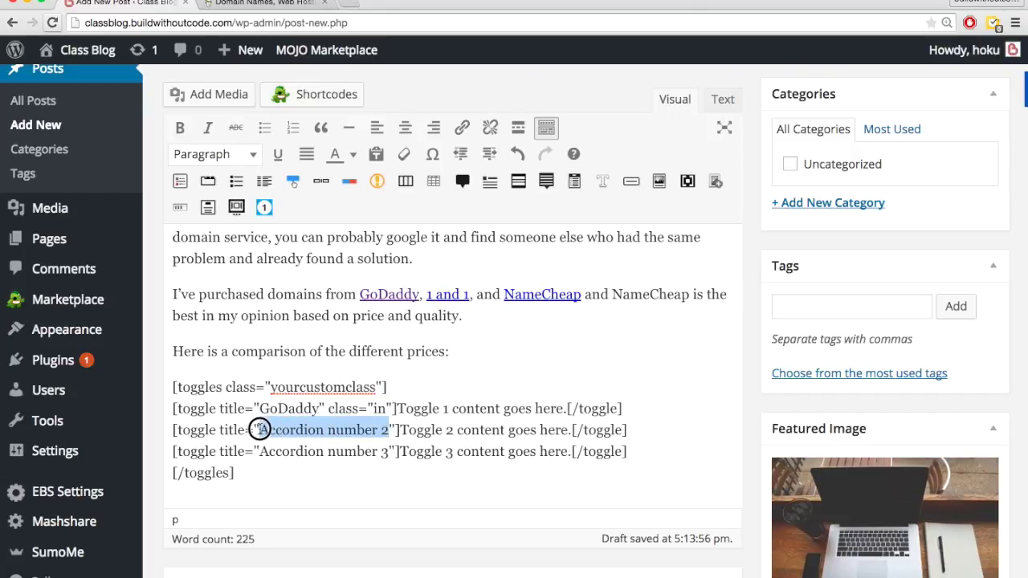
type("1 and 1")
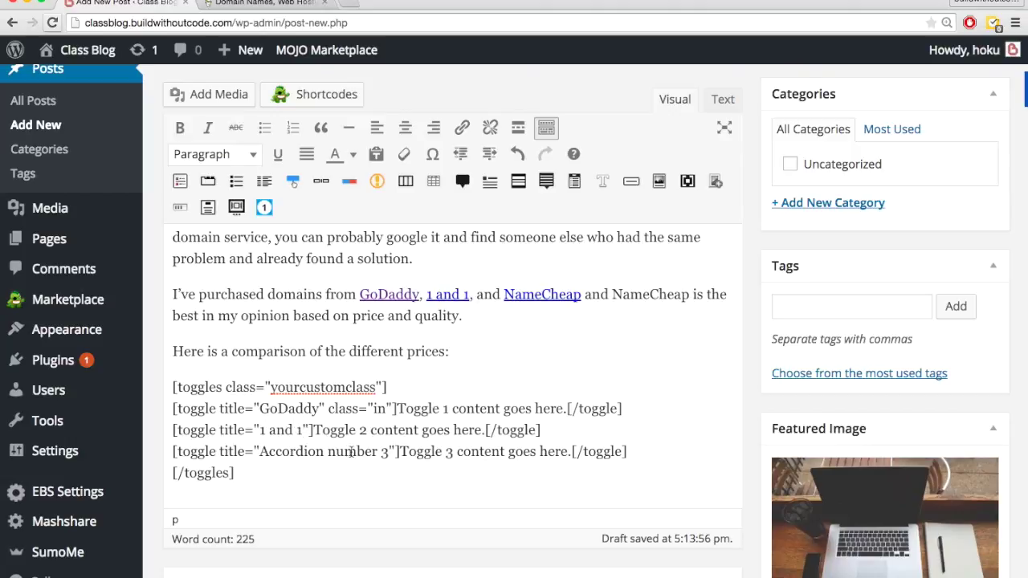
left_click_drag(390, 451, 259, 451)
type("NameCheap")
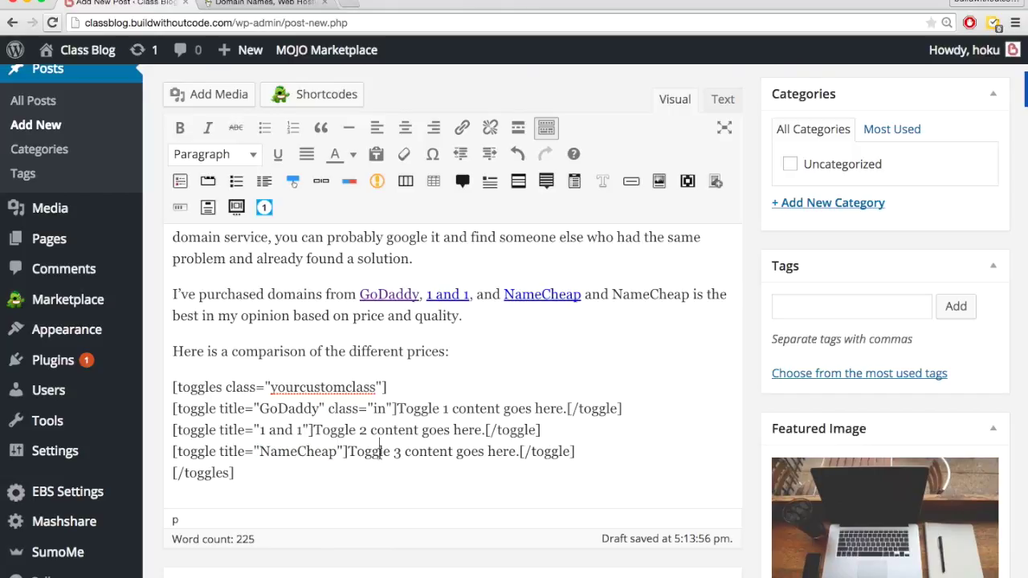
- Copy the GoDaddy pricing paragraph from the Word draft and replace the GoDaddy toggle's placeholder content in the WordPress post with it
key("super+Tab")
key("super+Tab")
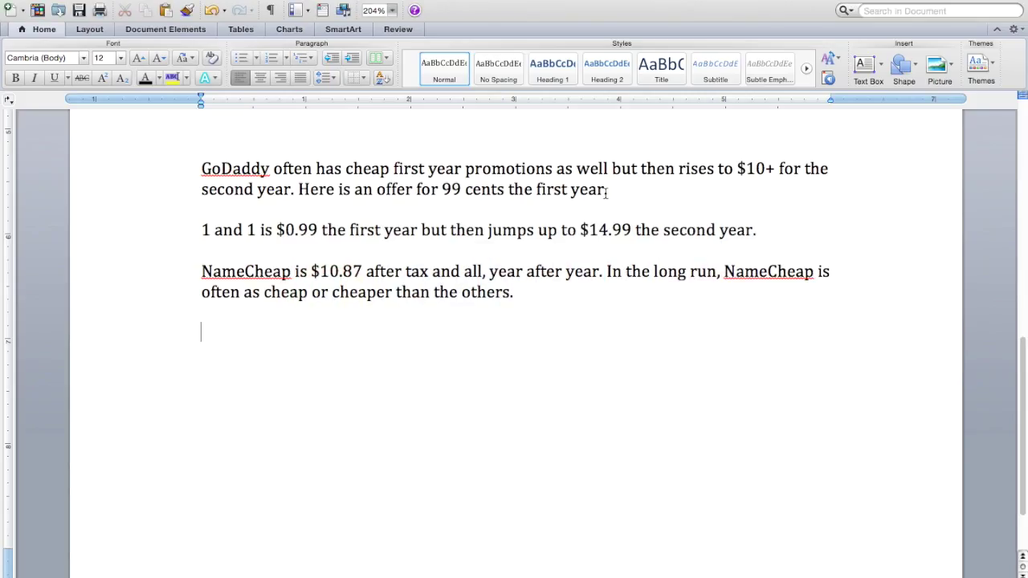
left_click_drag(608, 191, 236, 167)
key("super+c")
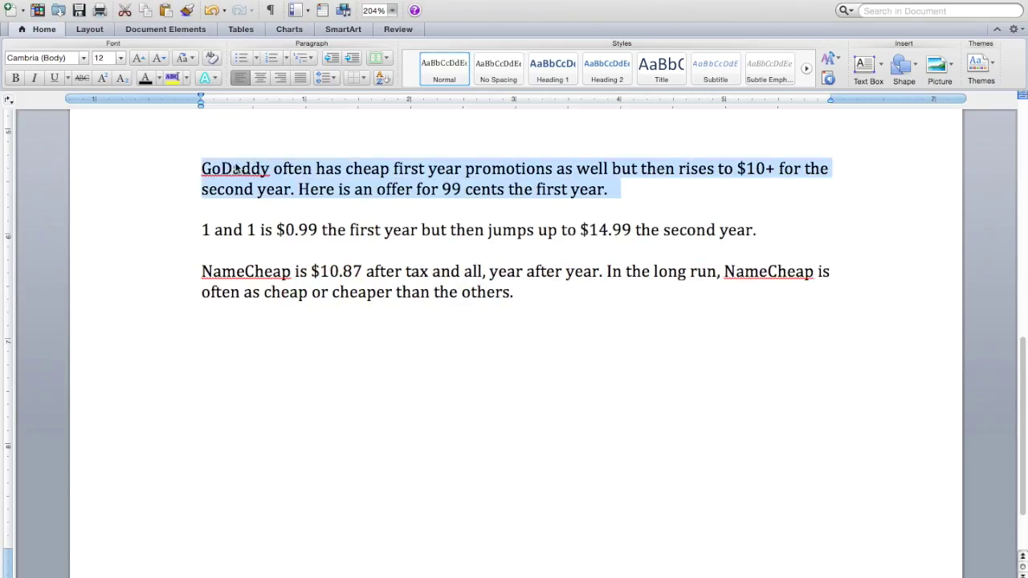
key("super+Tab")
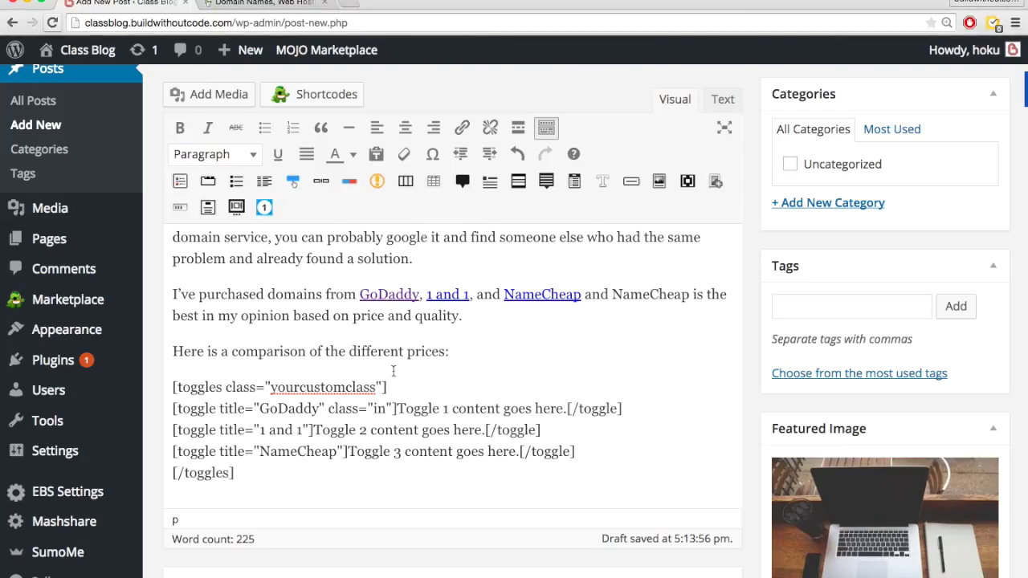
left_click_drag(398, 409, 568, 408)
key("super+v")
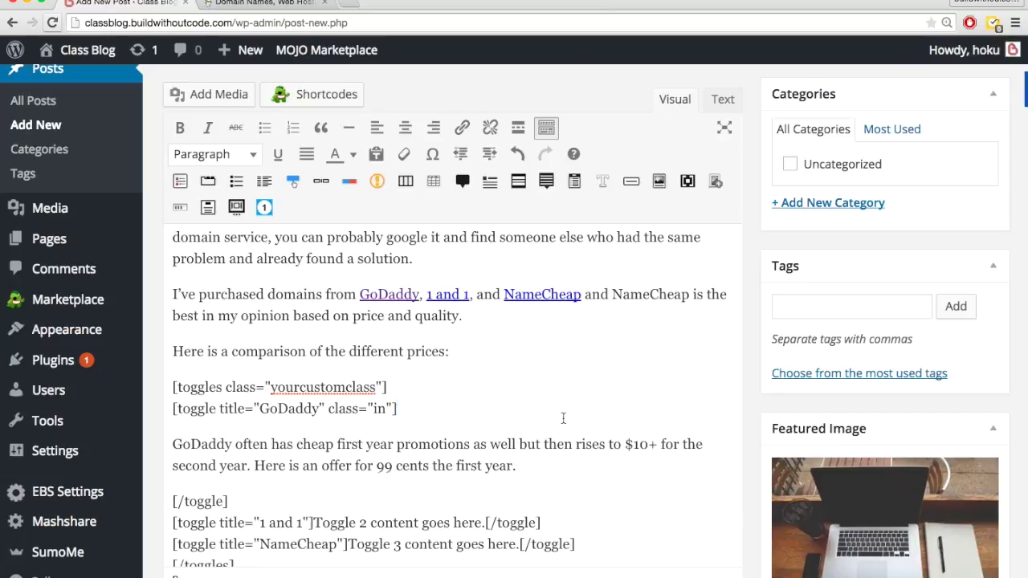
- Remove the paragraph breaks around the pasted GoDaddy text so it sits directly between its toggle tags, keeping the final period
left_click(182, 426)
key("BackSpace")
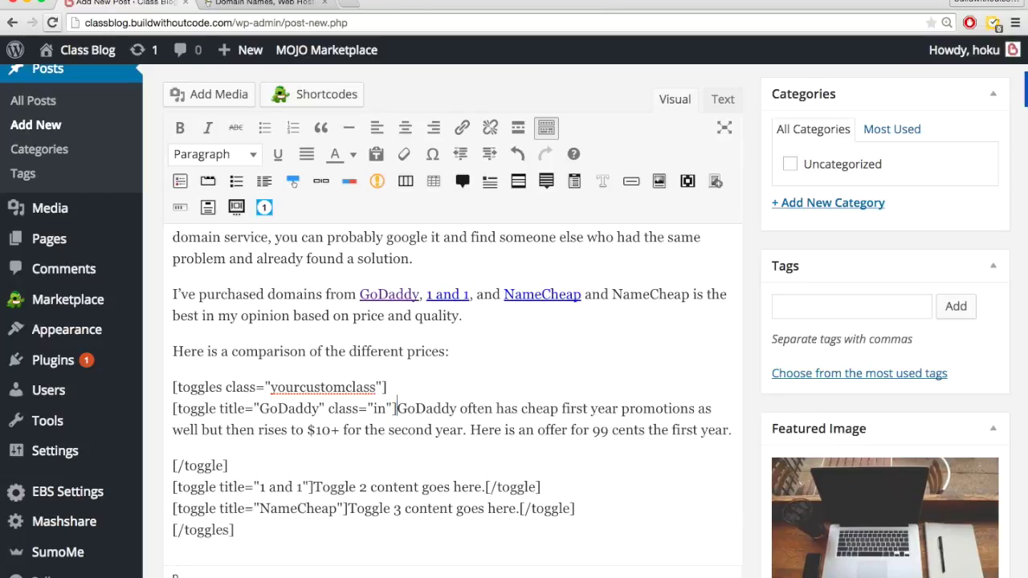
left_click(170, 466)
key("BackSpace")
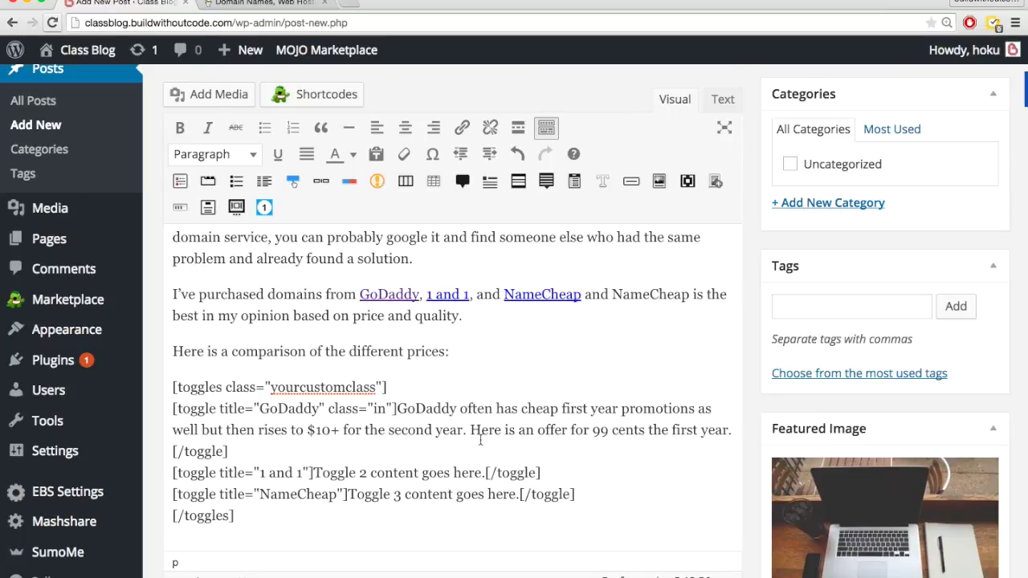
key("BackSpace")
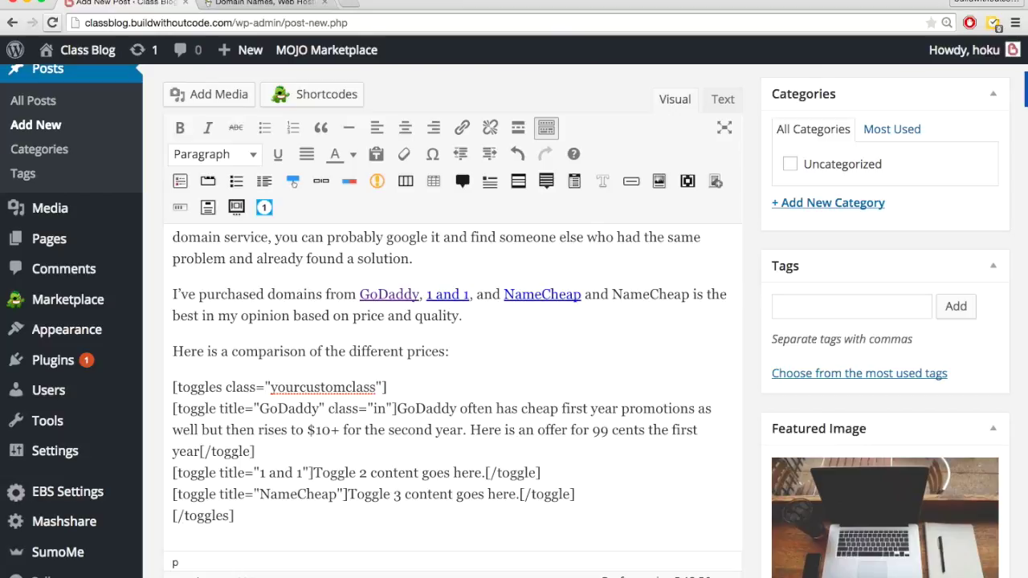
type(".")
key("Return")
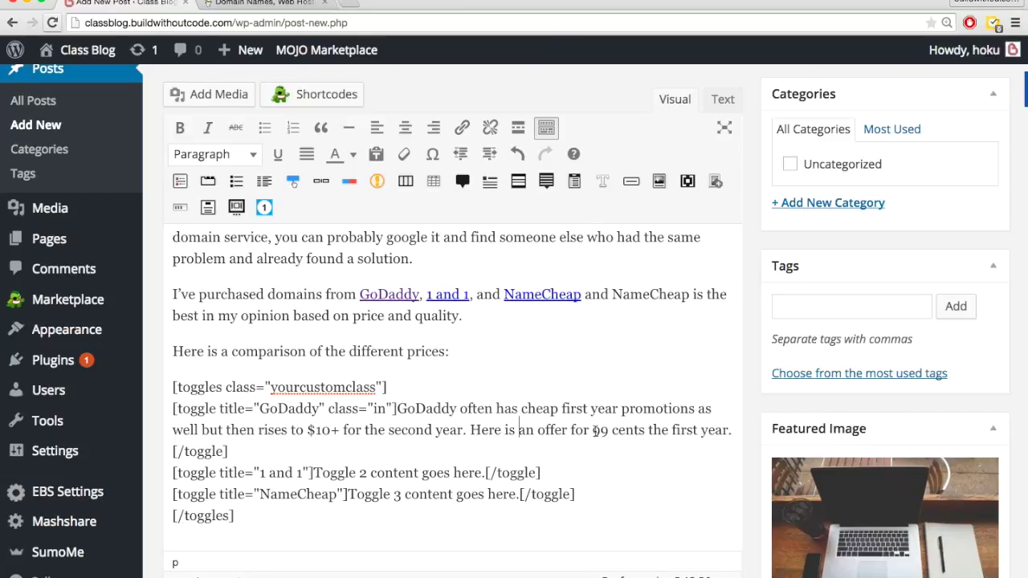
- Link the words "99 cents the first year" to the address of the open GoDaddy $.99 .COM deal page, opening in a new tab
left_click_drag(593, 431, 727, 431)
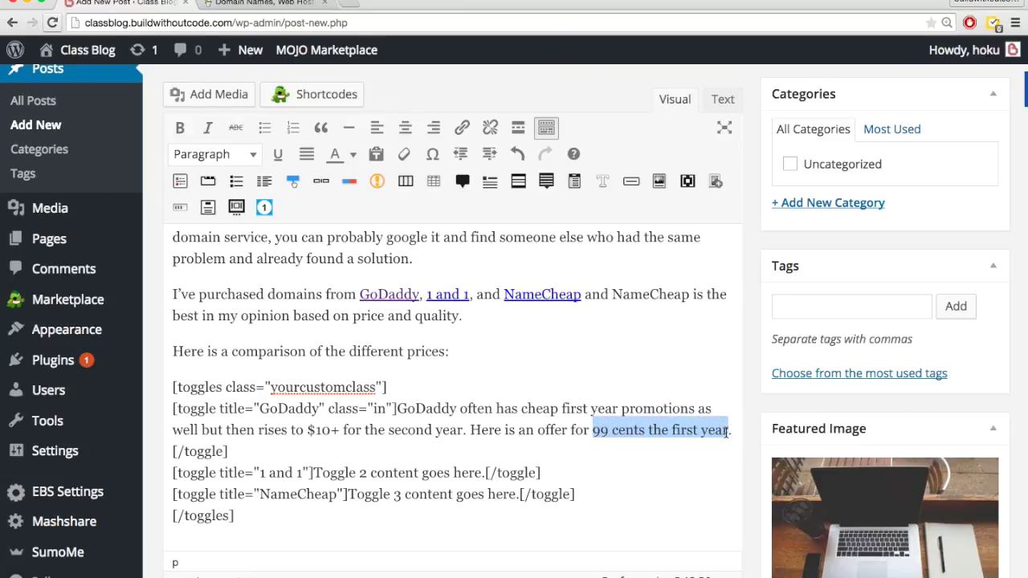
key("ctrl+Tab")
key("super+l")
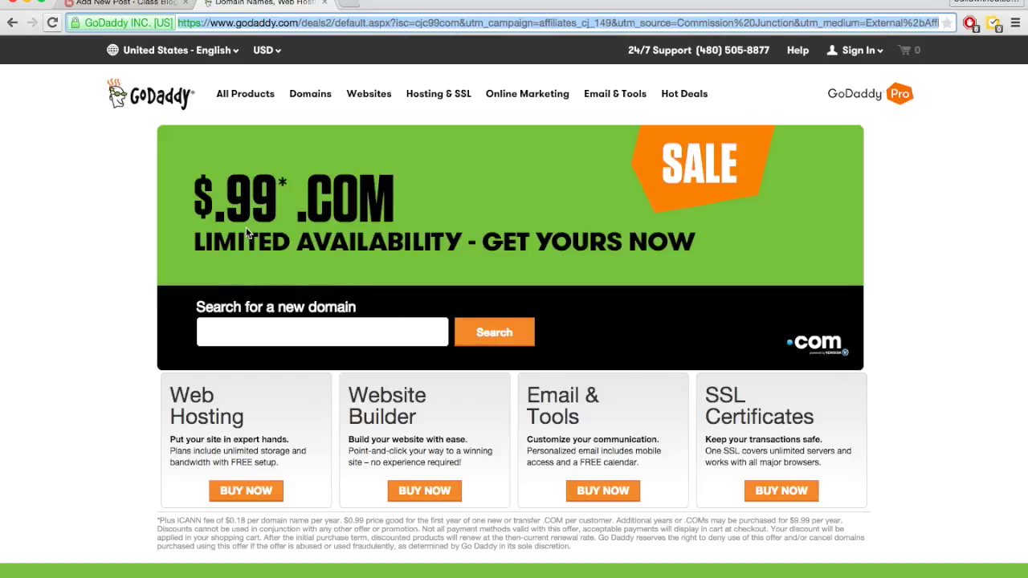
key("ctrl+shift+Tab")
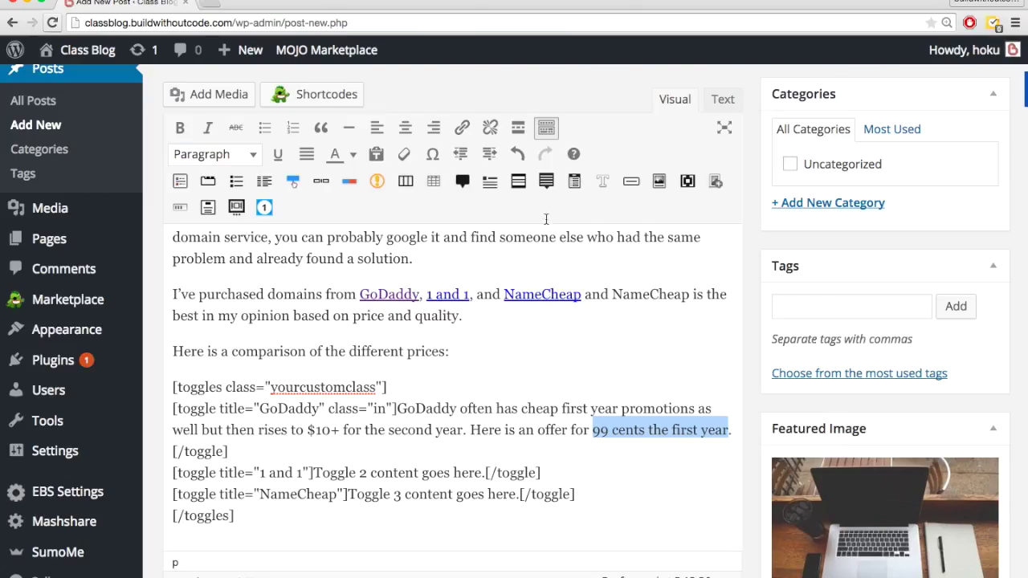
left_click(462, 127)
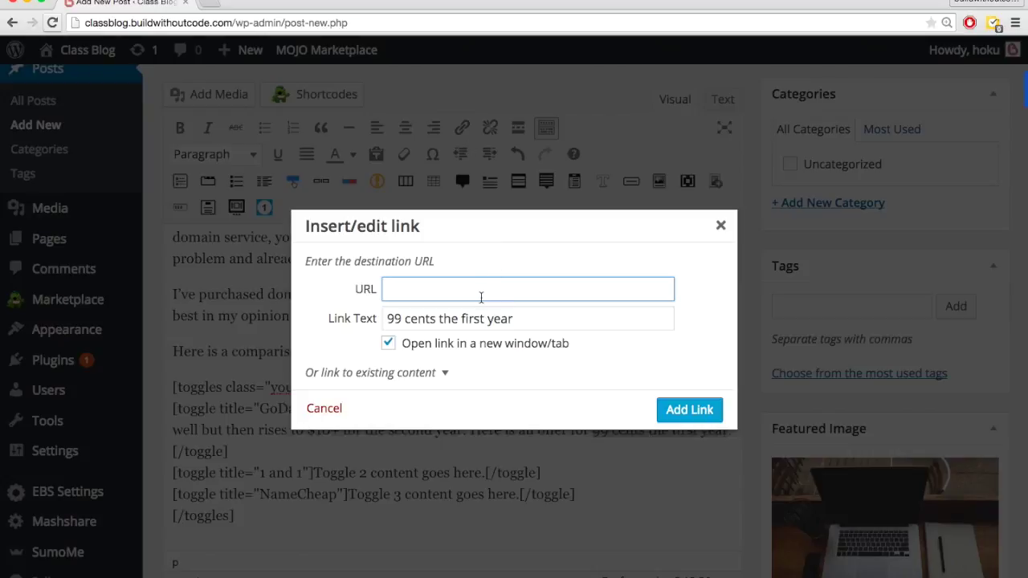
key("super+v")
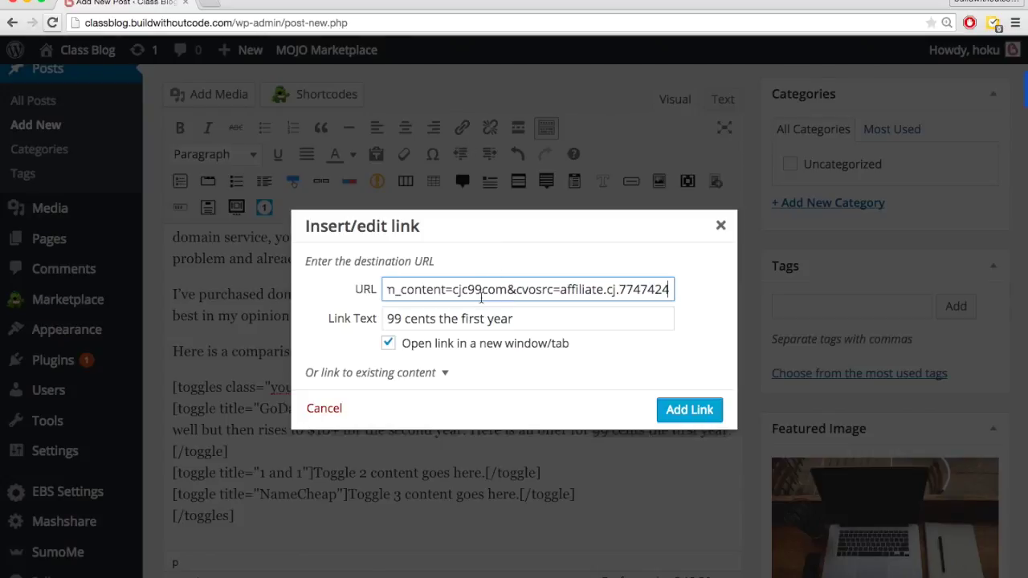
left_click(689, 410)
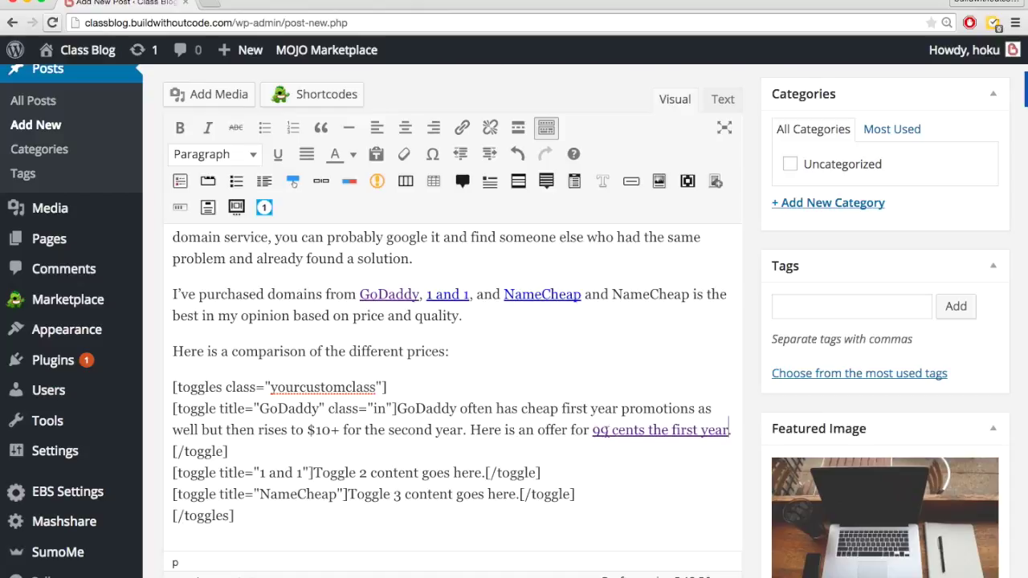
- Copy the 1 and 1 pricing sentence from the Word draft and replace the 1 and 1 toggle's placeholder content in the post with it
key("super+Tab")
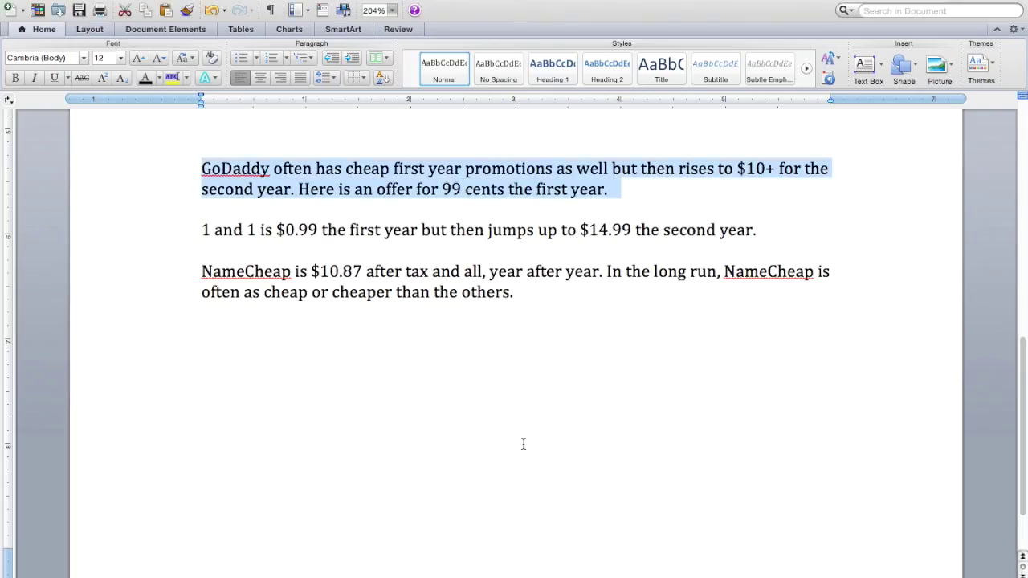
left_click_drag(202, 231, 757, 229)
key("super+c")
key("super+Tab")
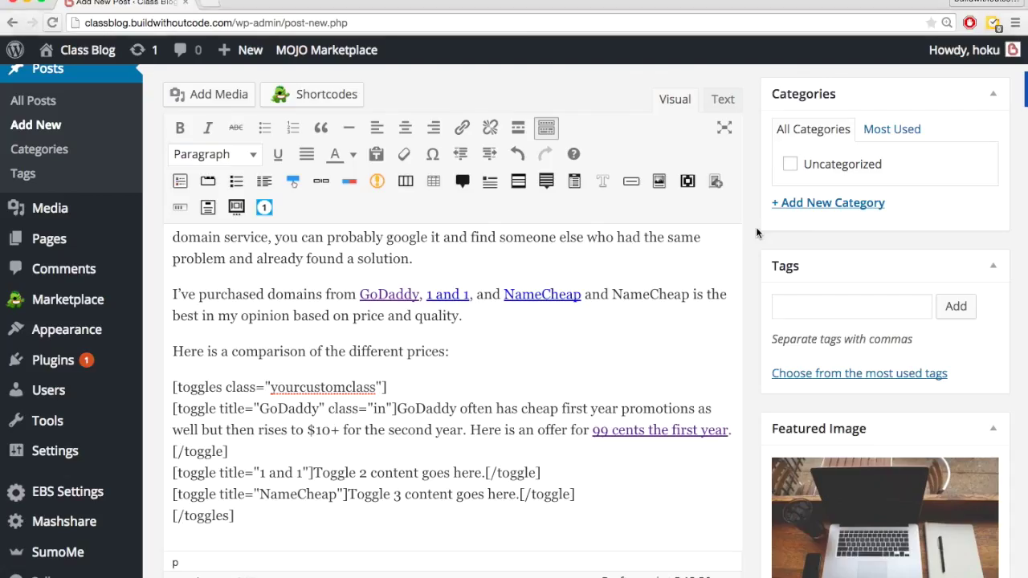
left_click_drag(315, 472, 487, 472)
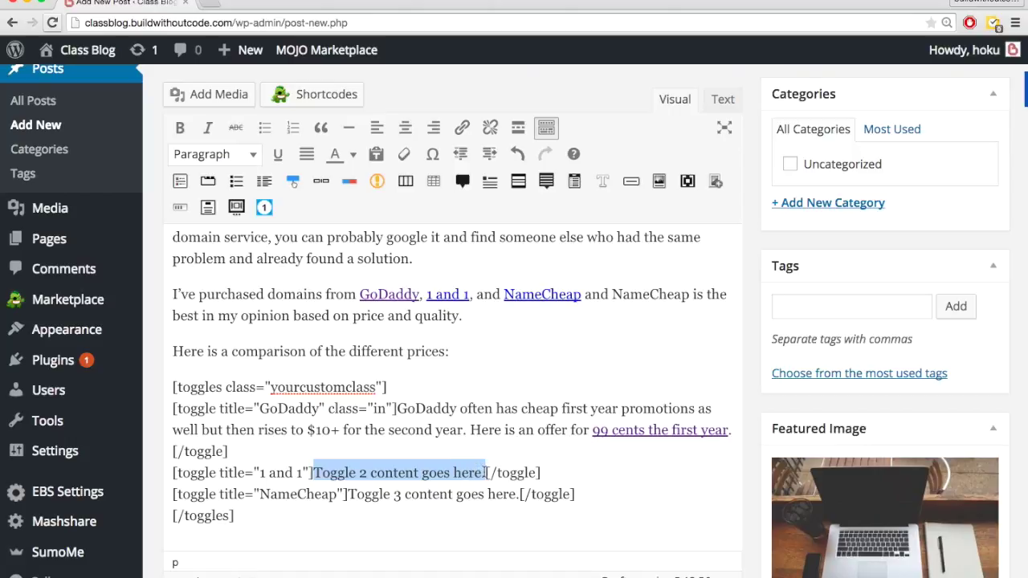
key("super+v")
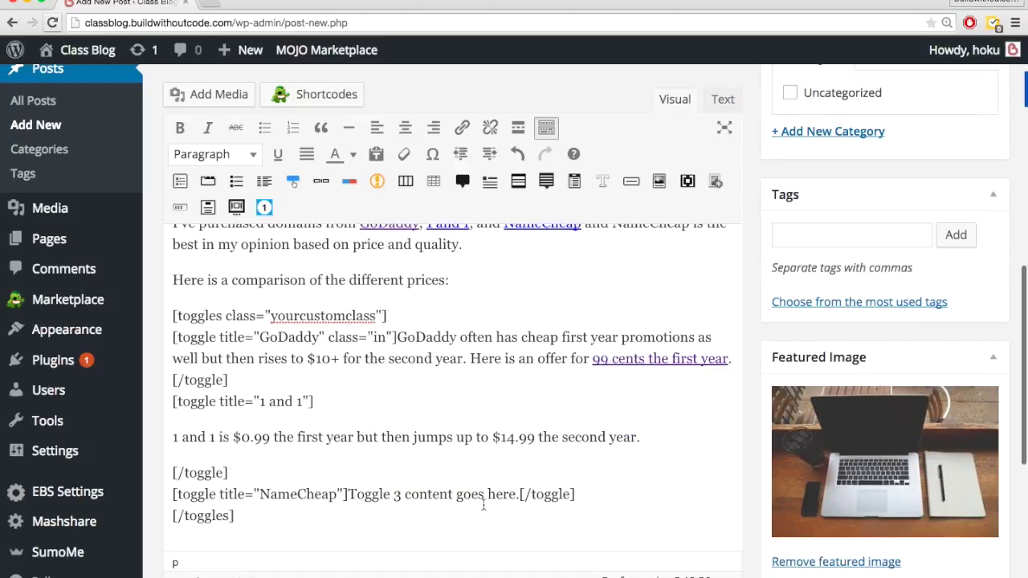
- Remove the paragraph breaks around the pasted 1 and 1 sentence so it sits directly between its toggle tags
left_click(175, 437)
key("BackSpace")
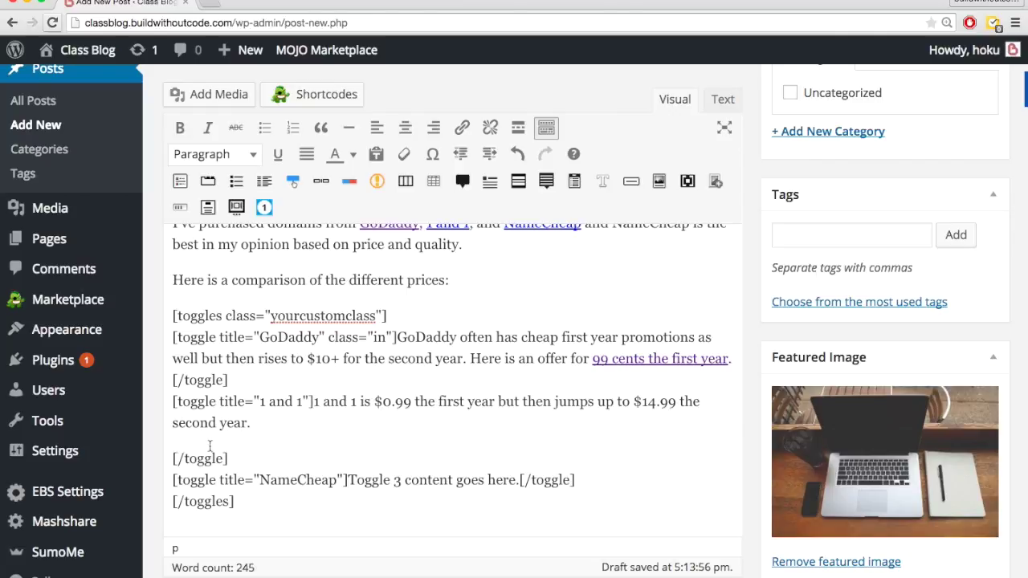
left_click(173, 459)
key("BackSpace")
key("BackSpace")
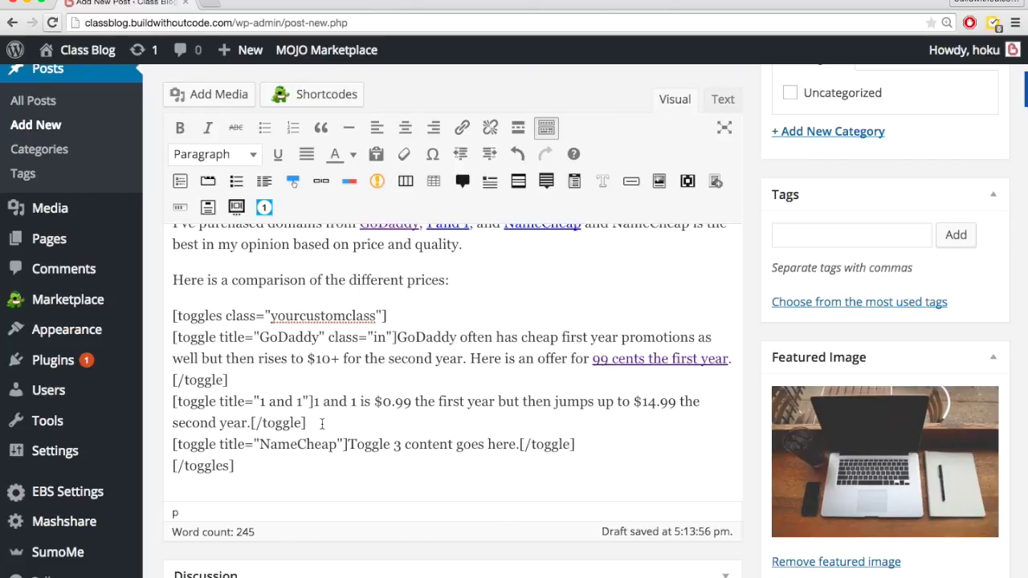
- Replace the NameCheap toggle's placeholder content with the NameCheap paragraph from the Word draft, and remove the paragraph breaks around it
key("super+Tab")
left_click_drag(519, 291, 187, 274)
key("super+c")
key("super+Tab")
left_click(350, 446)
left_click_drag(350, 447, 520, 444)
key("super+v")
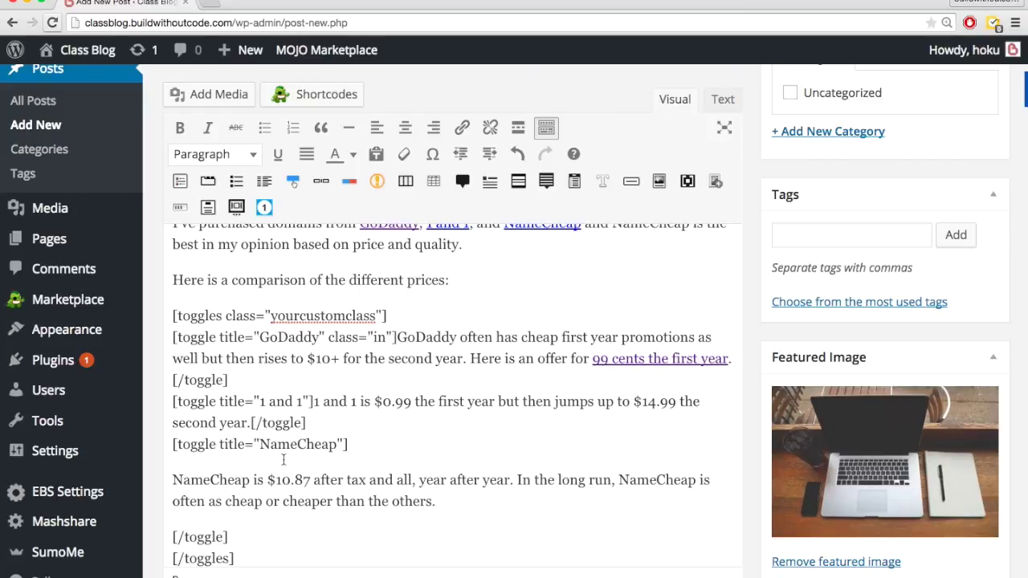
key("BackSpace")
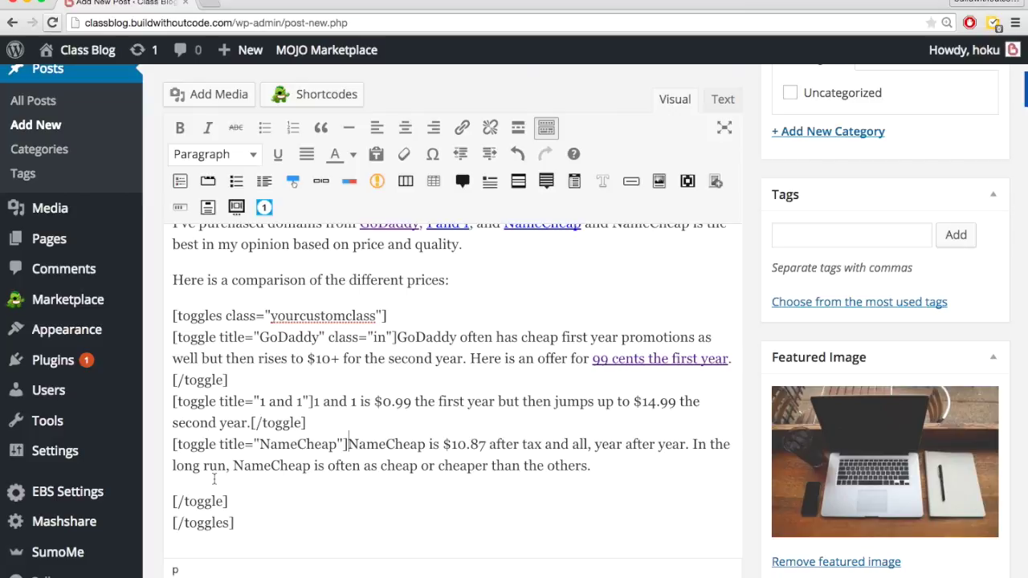
key("BackSpace")
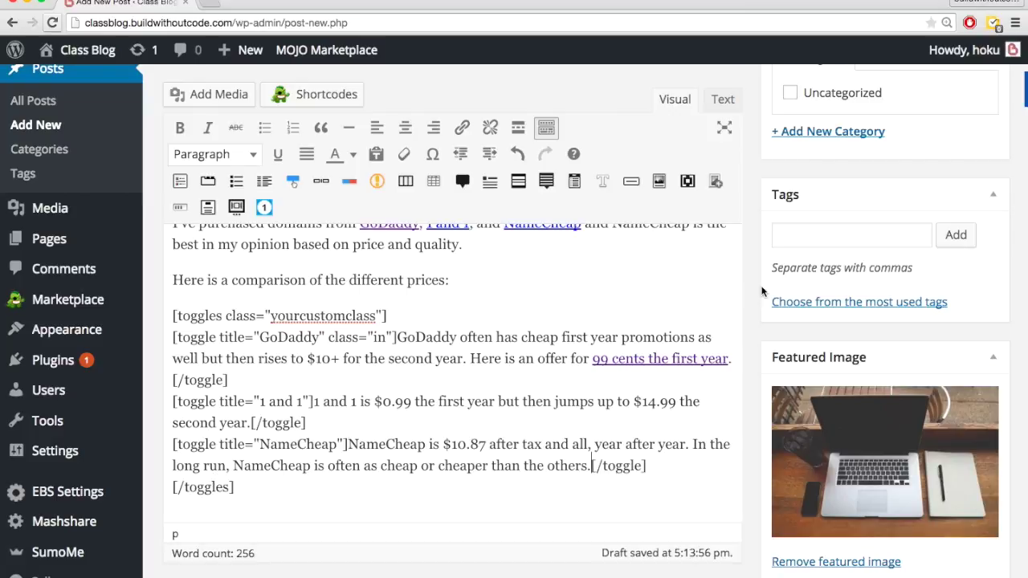
- Preview the post and test the price comparison accordion by collapsing the GoDaddy toggle and opening the 1 and 1 and NameCheap toggles
scroll(762, 290, "up", 10)
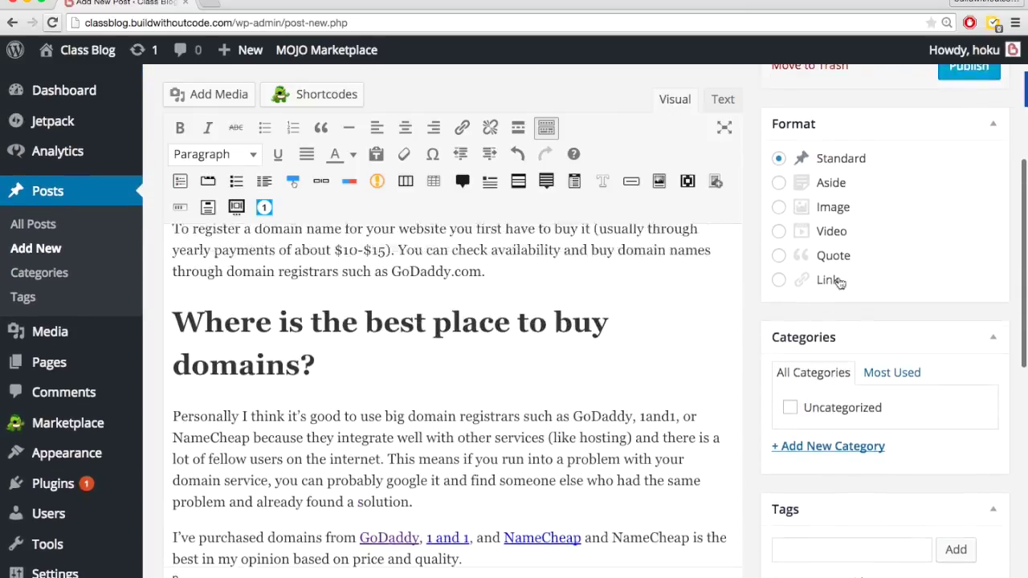
left_click(966, 117)
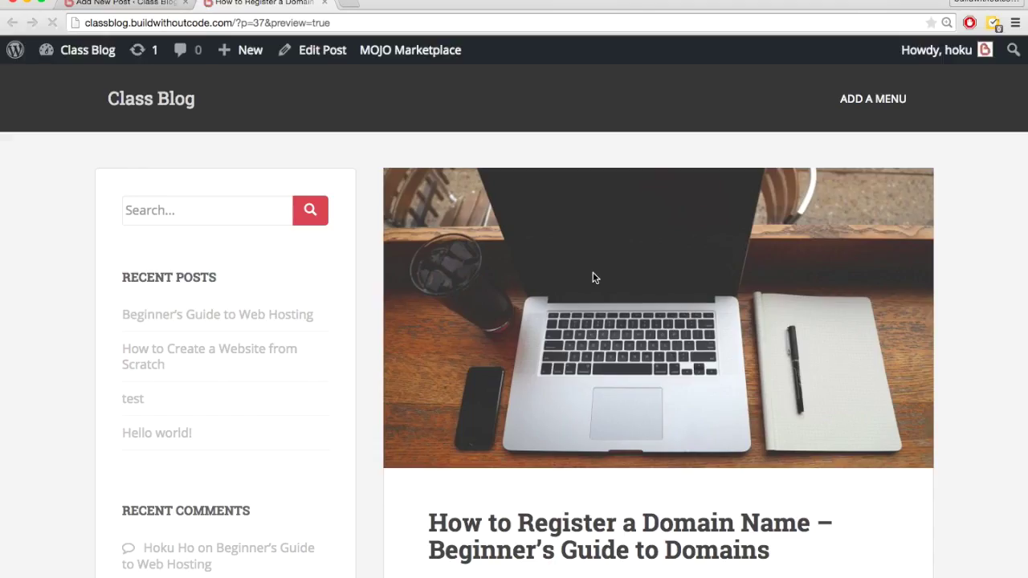
scroll(593, 277, "down", 5)
scroll(594, 277, "down", 10)
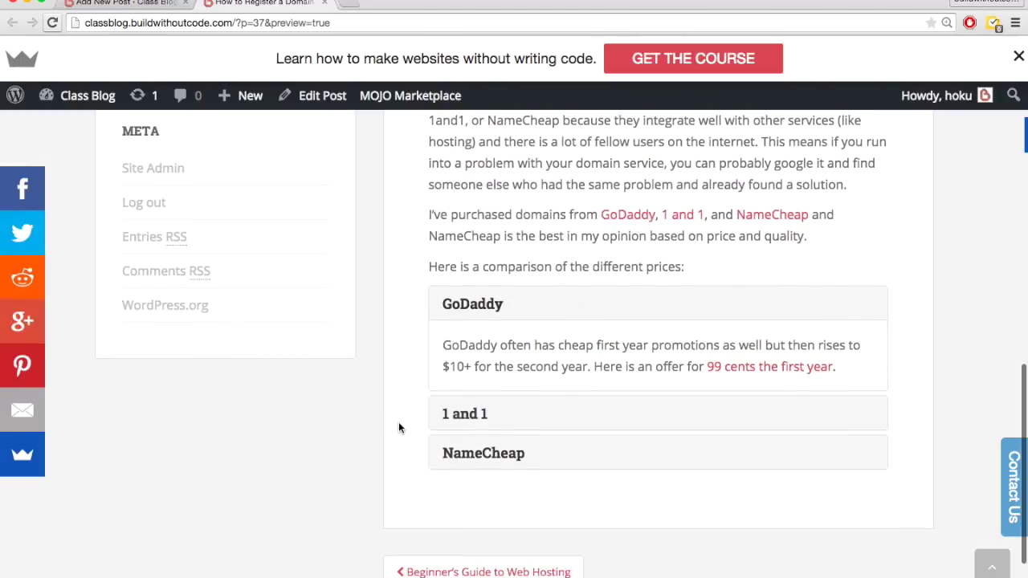
scroll(382, 408, "up", 1)
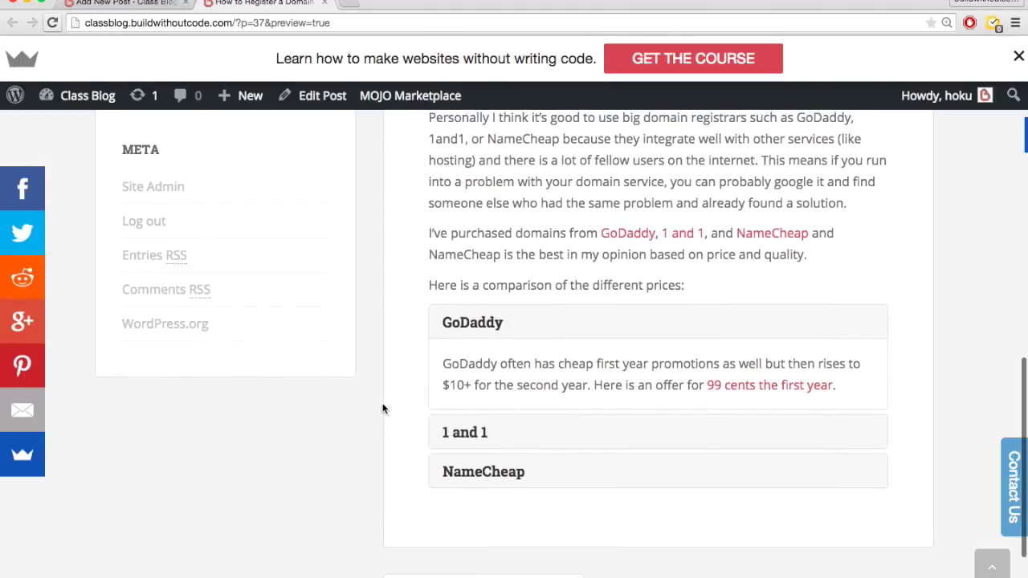
left_click(466, 323)
left_click(459, 363)
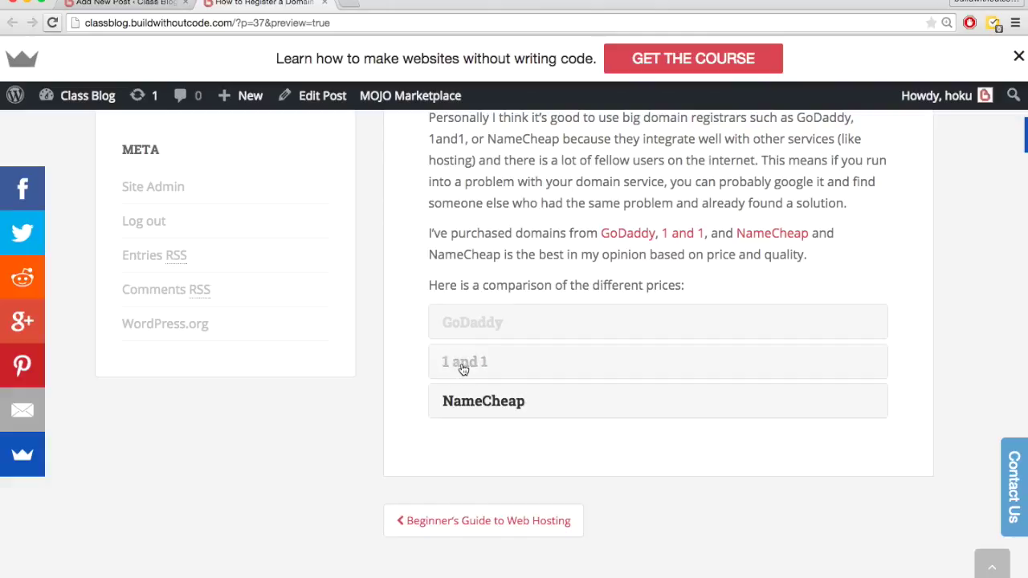
left_click(470, 361)
left_click(475, 405)
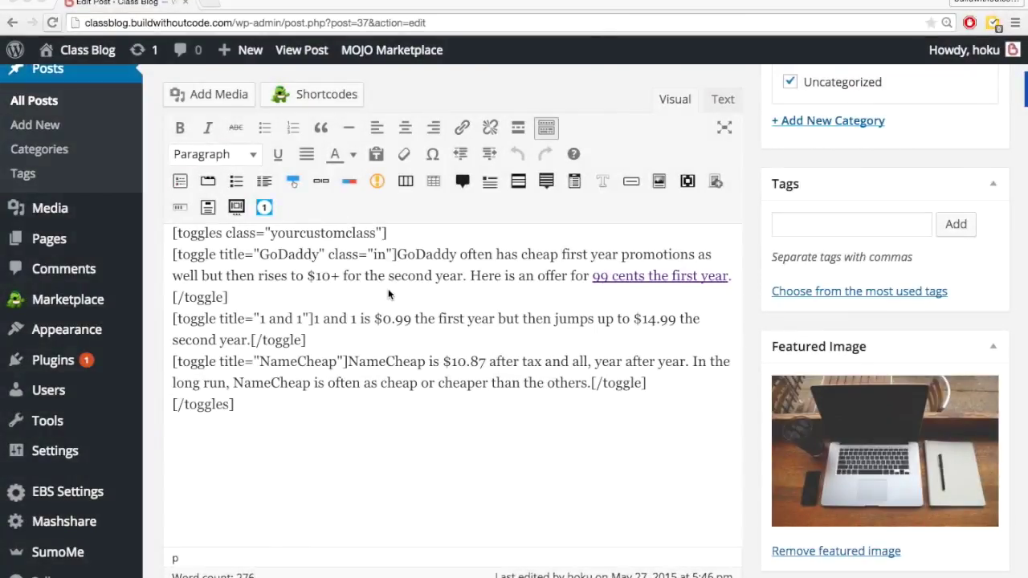
- Copy the paragraph on NameCheap's quality from the Word draft and paste it below the closing toggles tag in the post
key("super+Tab")
key("super+Tab")
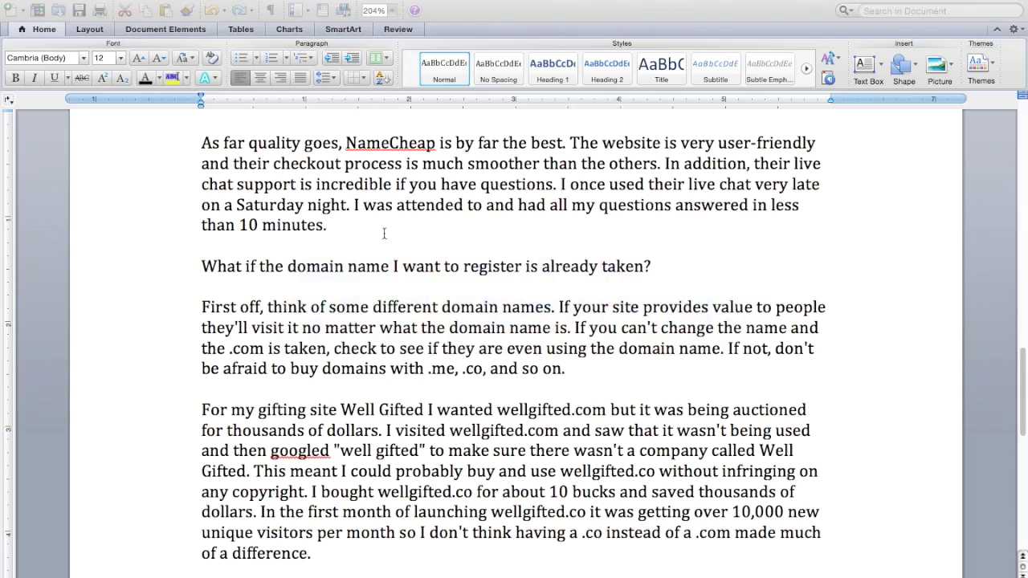
left_click(357, 225)
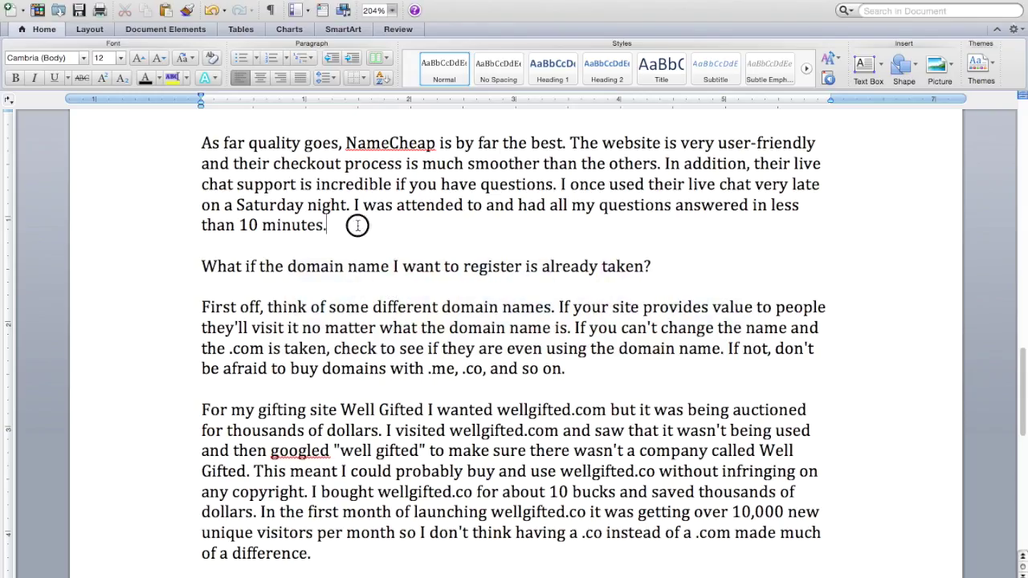
left_click_drag(358, 225, 191, 140)
key("super+c")
key("super+Tab")
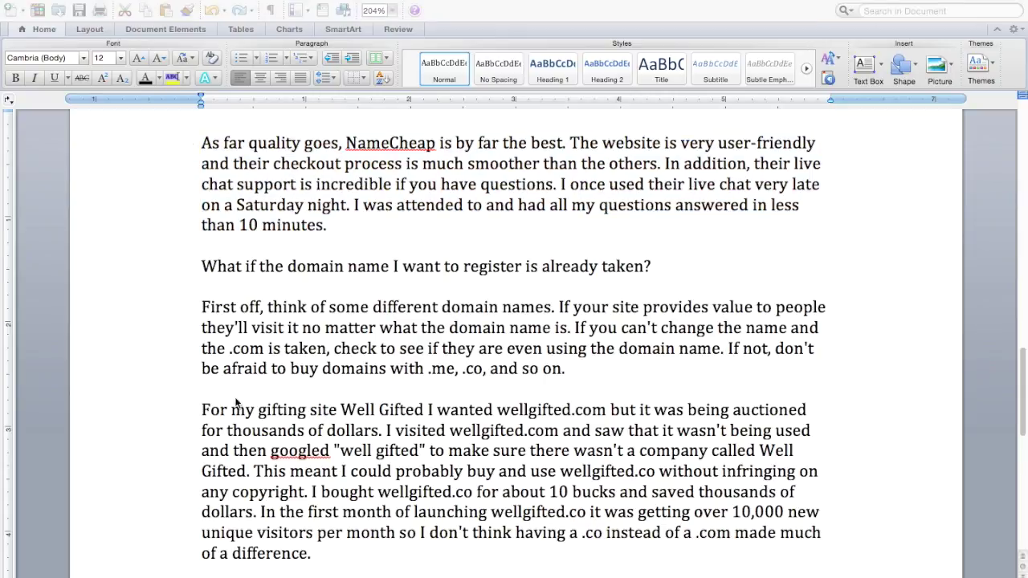
key("super+Tab")
key("super+Tab")
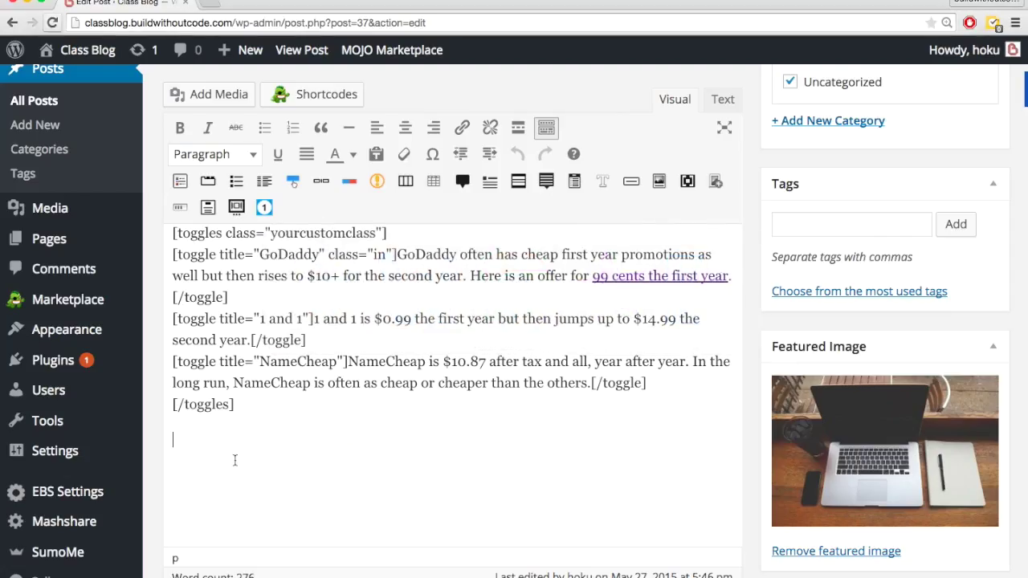
key("super+v")
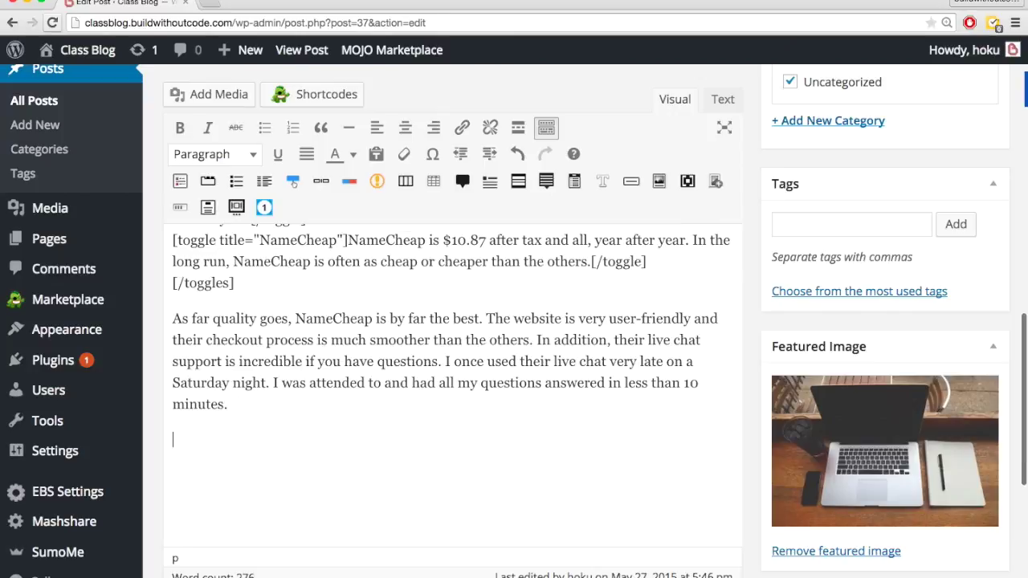
- Copy the question "What if the domain name I want to register is already taken?" from Word into the post and format it as Heading 1
key("super+Tab")
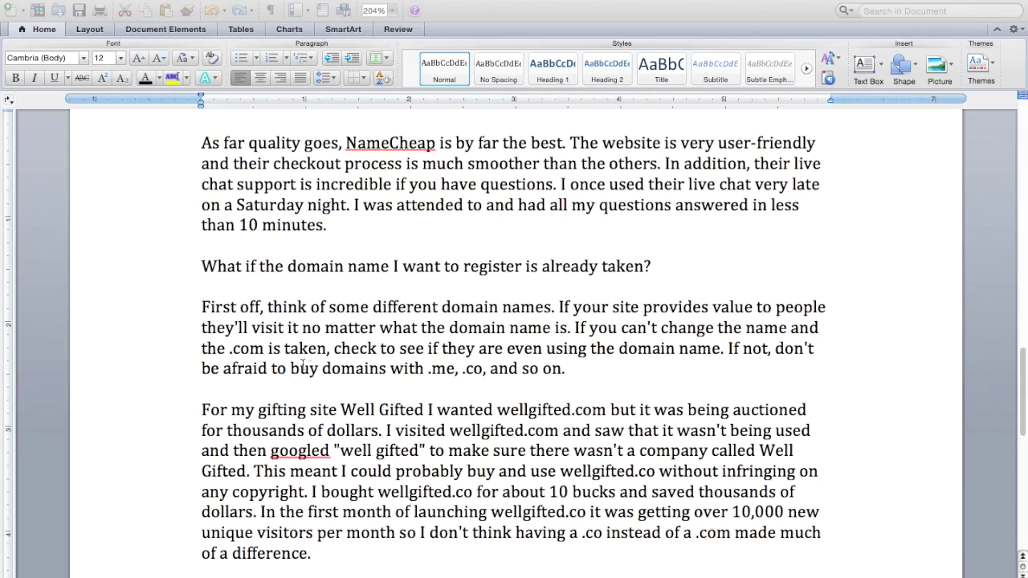
left_click_drag(654, 266, 211, 268)
key("super+c")
key("super+Tab")
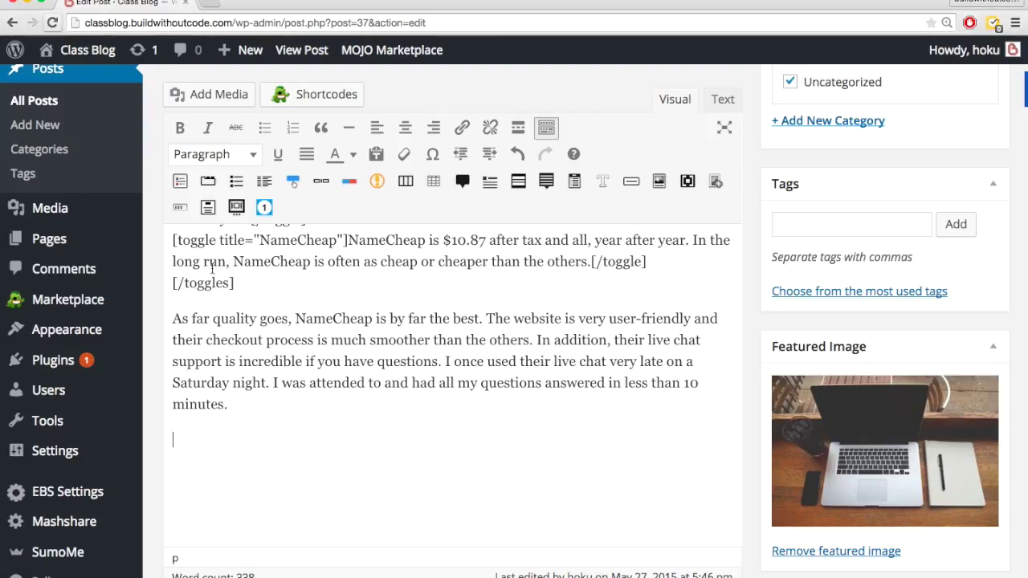
key("super+v")
left_click_drag(566, 441, 165, 440)
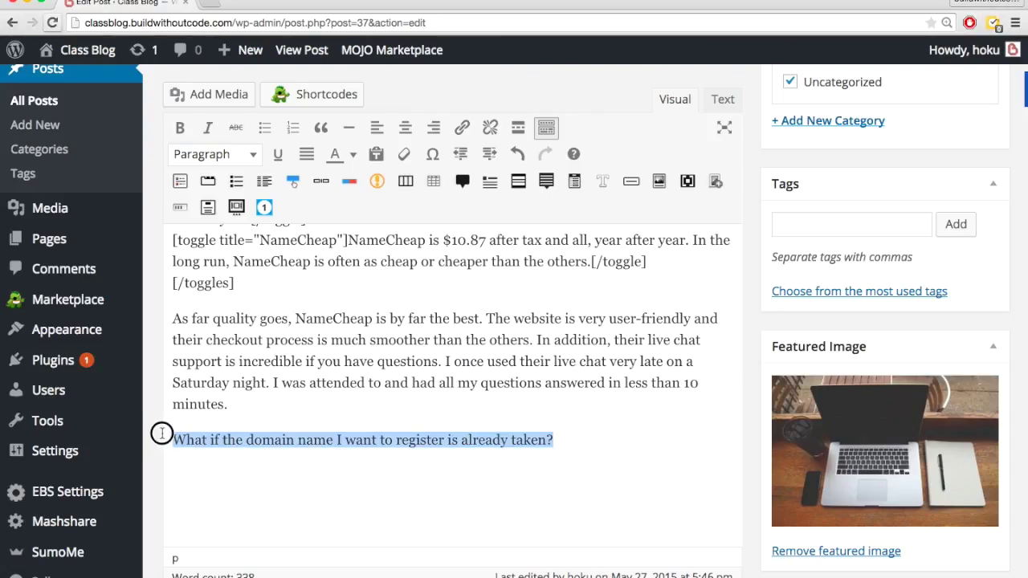
left_click(251, 156)
left_click(251, 225)
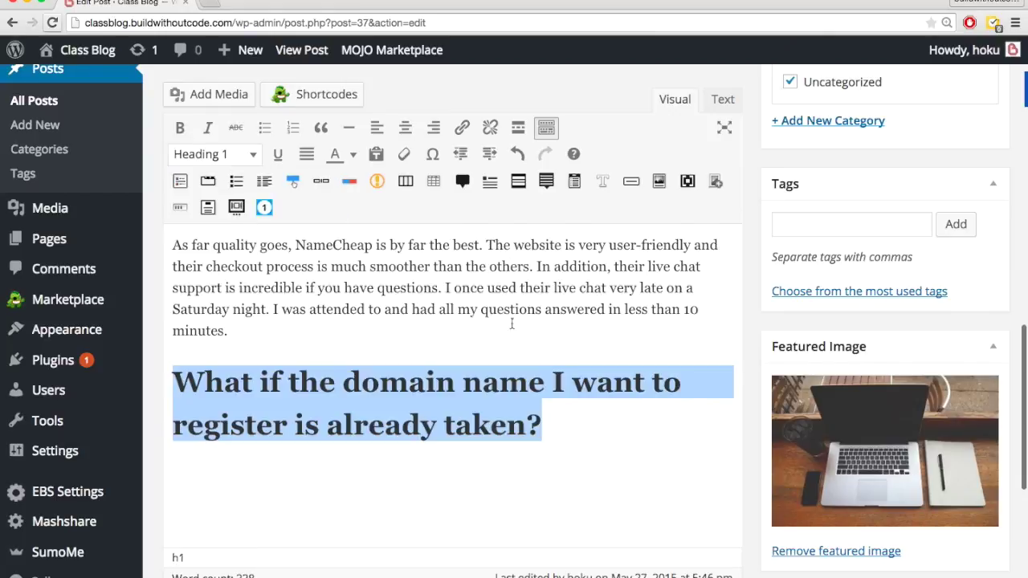
left_click(568, 429)
- Copy the "First off" and "For my gifting site" paragraphs from Word to below the new heading, and remove the blank paragraph between them
key("Return")
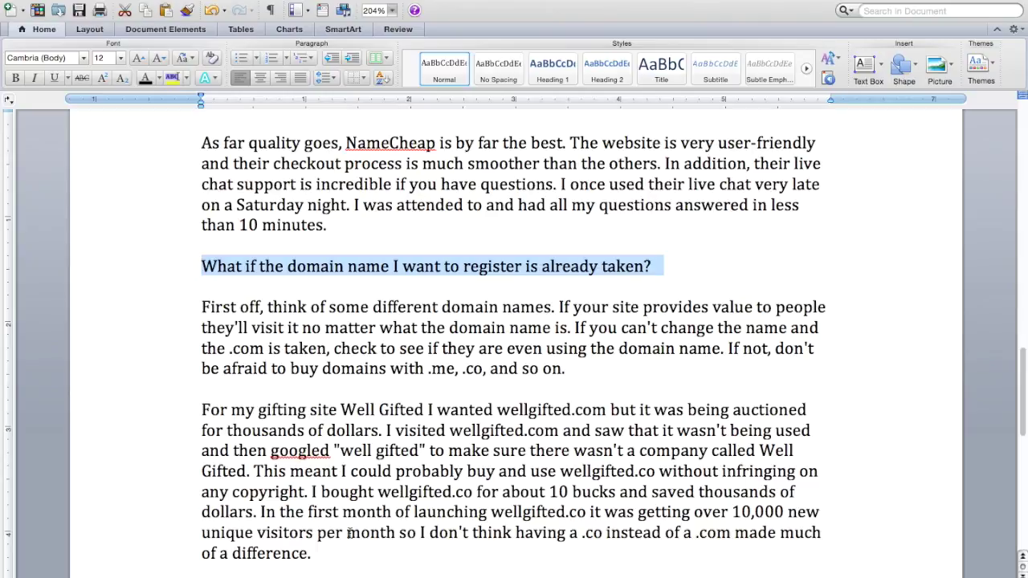
left_click_drag(315, 551, 206, 314)
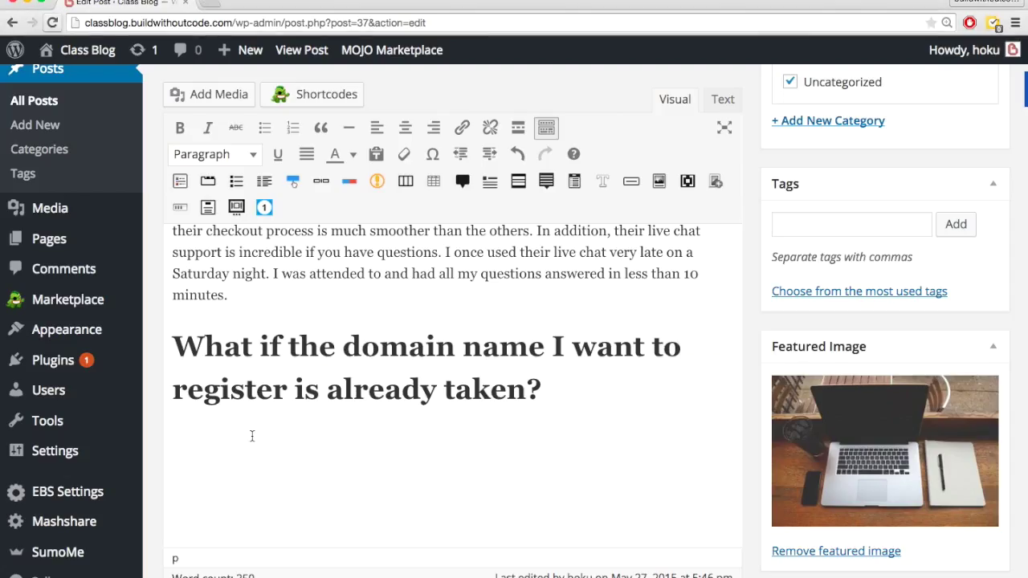
type("First off, think of some different domain names. If your site provides value to people they'll visit it no matter what the domain name is. If you can't change the name and the .com is taken, check to see if they are even using the domain name. If not, don't be afraid to buy domains with .me, .co, and so on.  For my gifting site Well Gifted I wanted wellgifted.com but it was being auctioned for thousands of dollars. I visited wellgifted.com and saw that it wasn't being used and then googled \"well gifted\" to make sure there wasn't a company called Well Gifted. This meant I could probably buy and use wellgifted.co without infringing on any copyright. I bought wellgifted.co for about 10 bucks and saved thousands of dollars. In the first month of launching wellgifted.co it was getting over 10,000 new unique visitors per month so I don't think having a .co instead of a .com made much of a difference.")
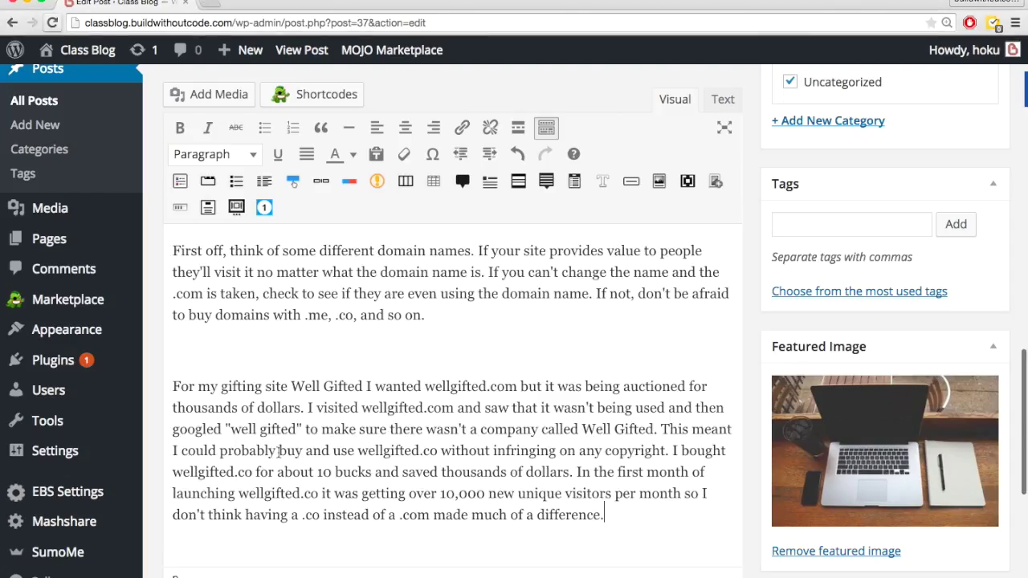
scroll(241, 386, "up", 1)
left_click(225, 367)
key("BackSpace")
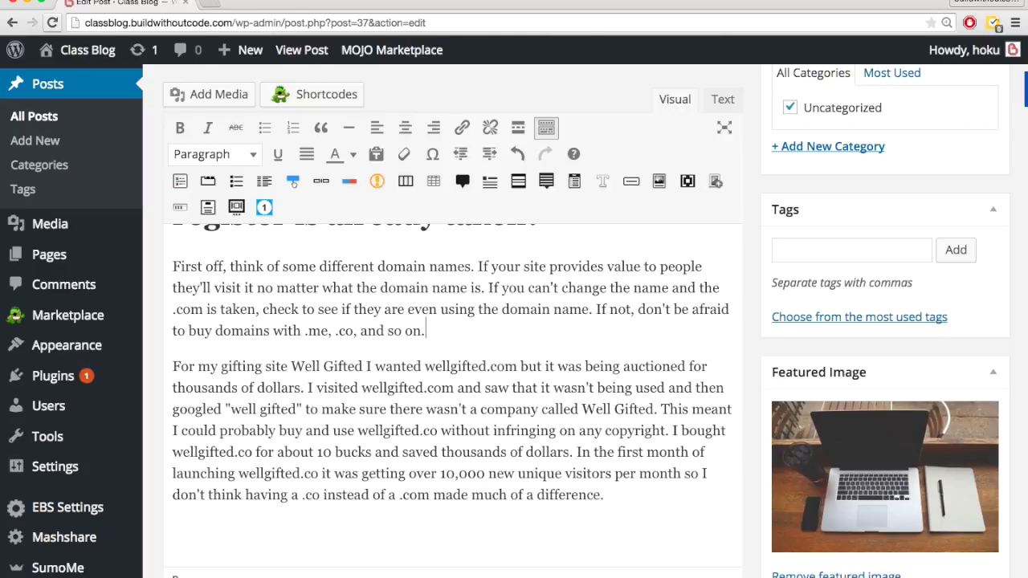
- Upload the Well Gifted logo 300x63.jpg from the class blog folder for insertion before the "For my gifting site" paragraph
scroll(273, 326, "up", 1)
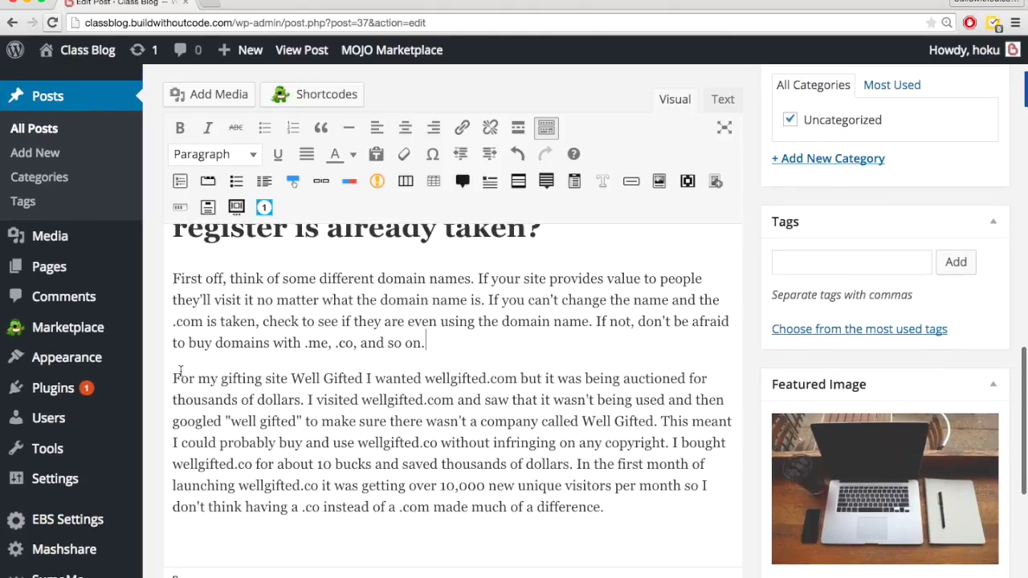
left_click(173, 379)
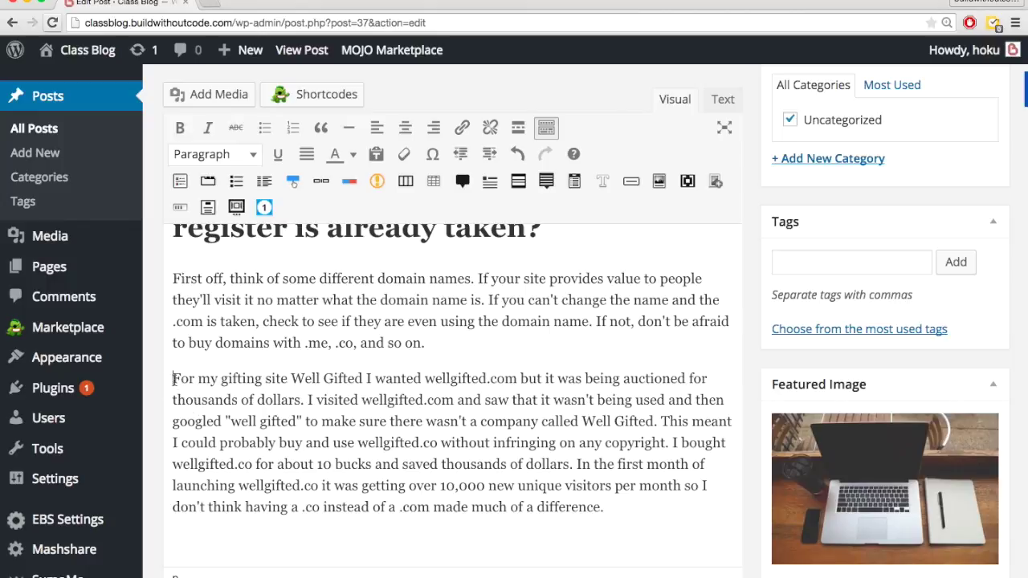
left_click(224, 94)
left_click(265, 130)
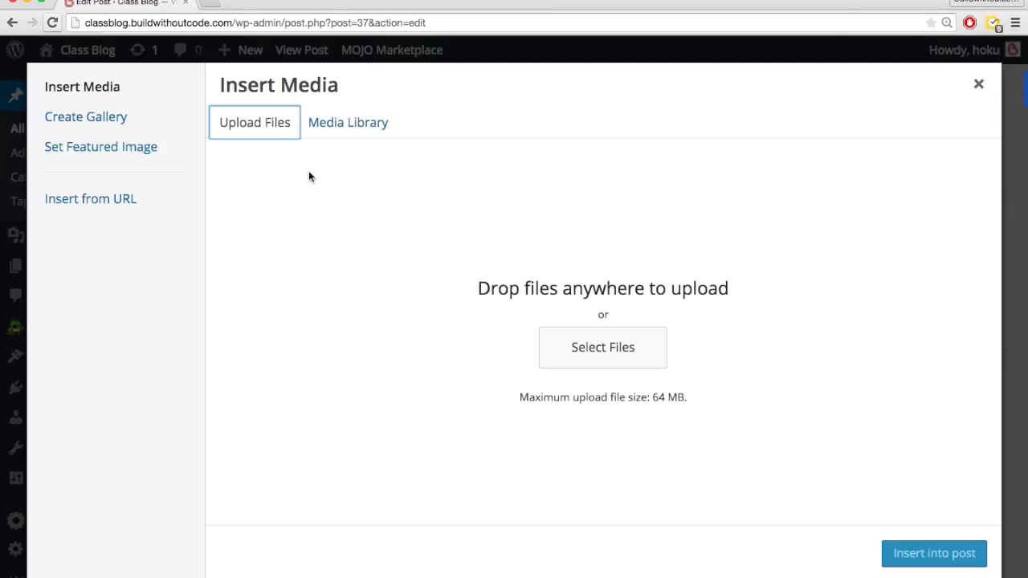
left_click(615, 350)
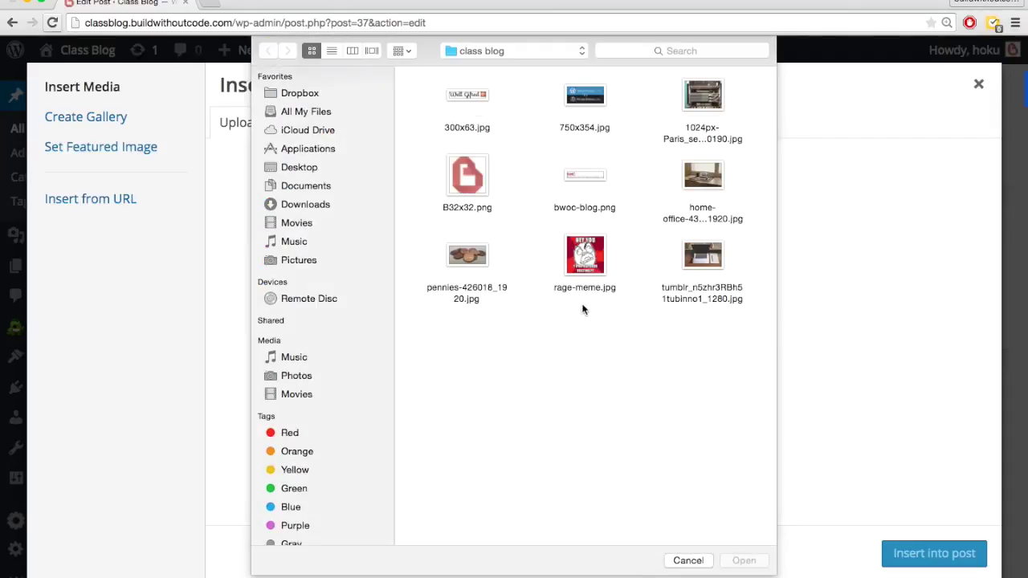
left_click(466, 95)
double_click(467, 93)
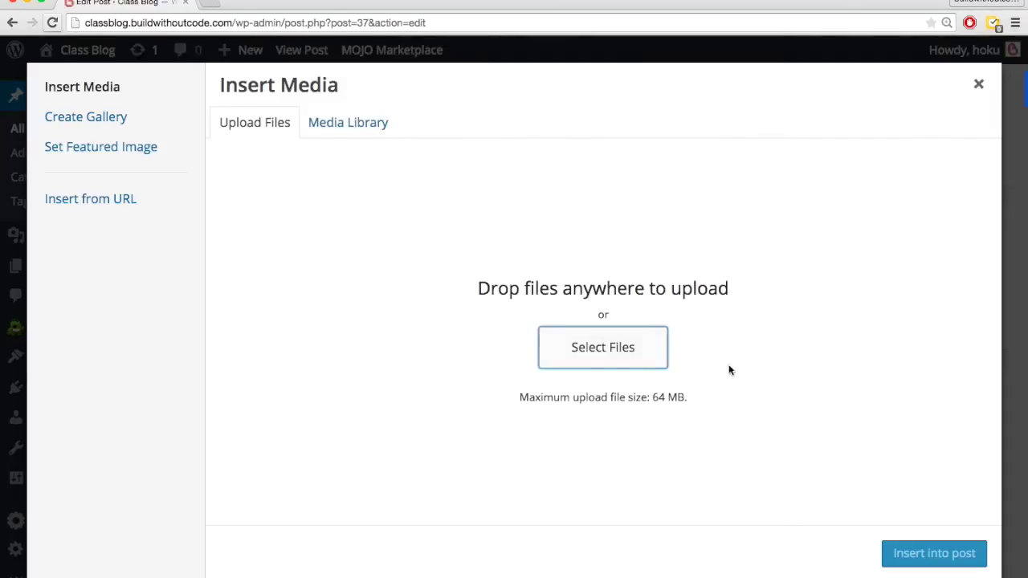
scroll(798, 427, "down", 5)
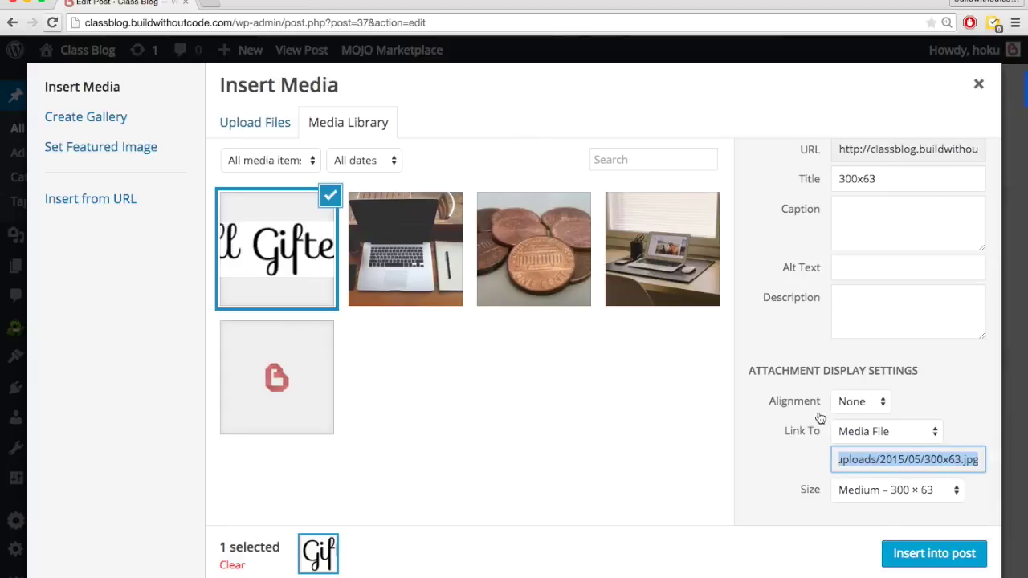
- Caption the logo with "Using Wellgifted.co instead of Wellgifted.com saved me thousands." from the Word draft and insert it into the post
scroll(819, 419, "up", 1)
left_click(848, 251)
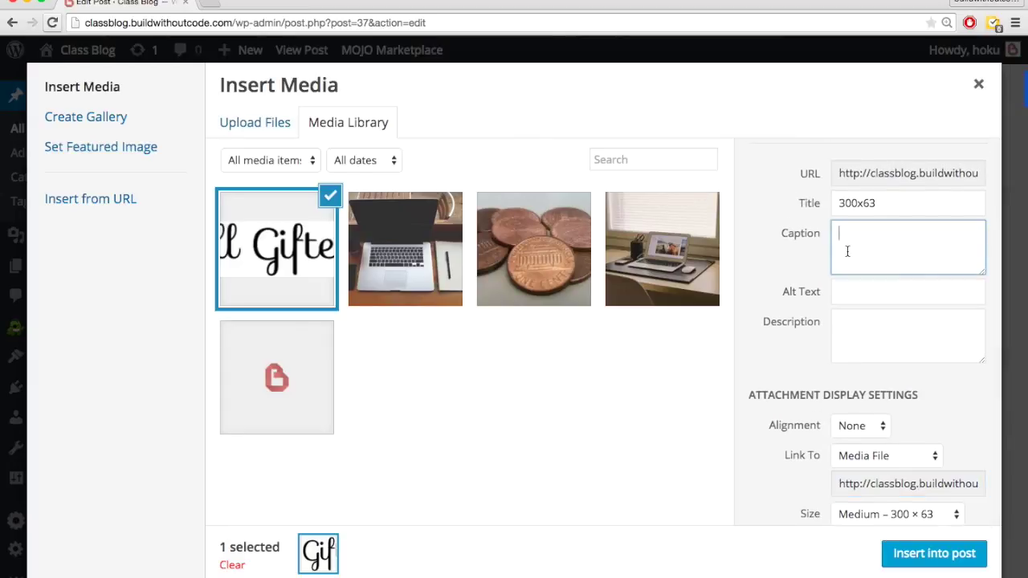
key("super+Tab")
scroll(391, 469, "down", 6)
left_click_drag(707, 292, 211, 291)
key("super+c")
key("super+Tab")
key("super+v")
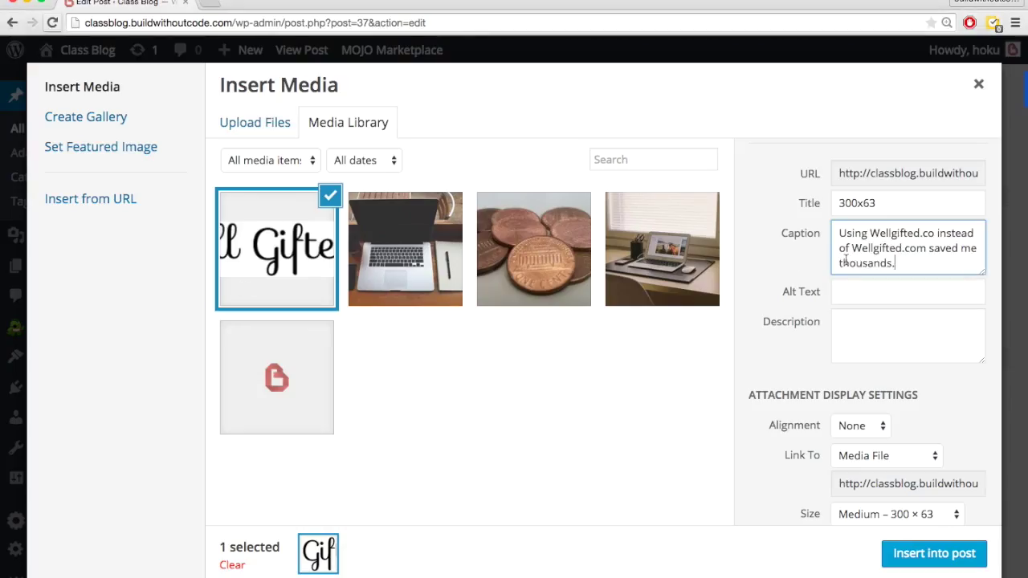
left_click(933, 554)
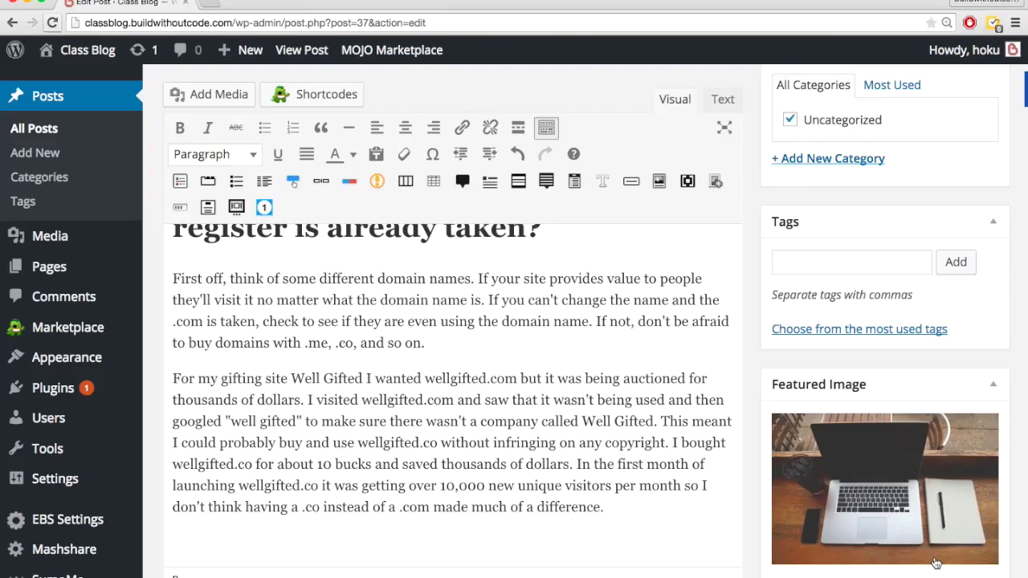
scroll(494, 436, "up", 1)
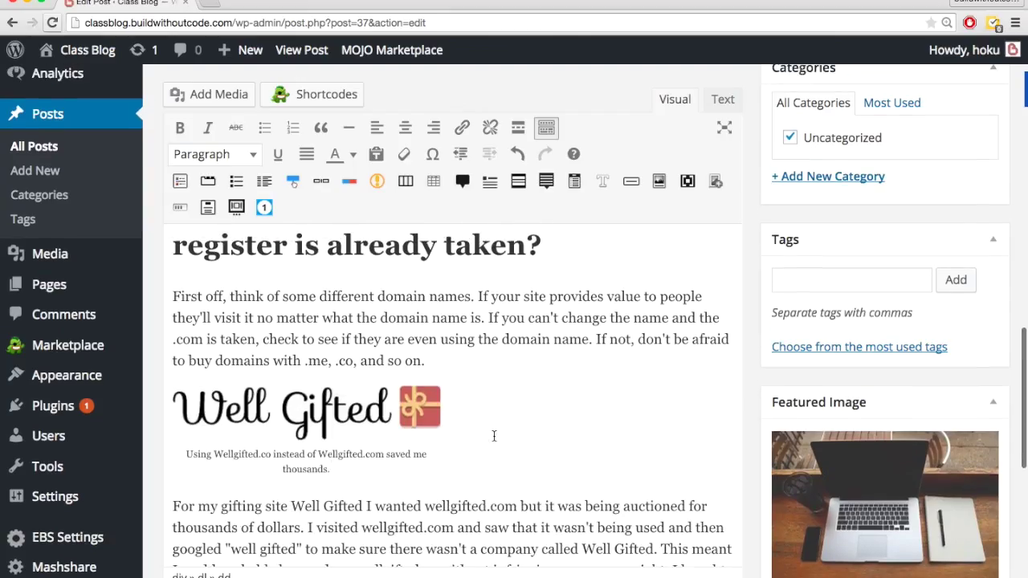
scroll(494, 436, "down", 2)
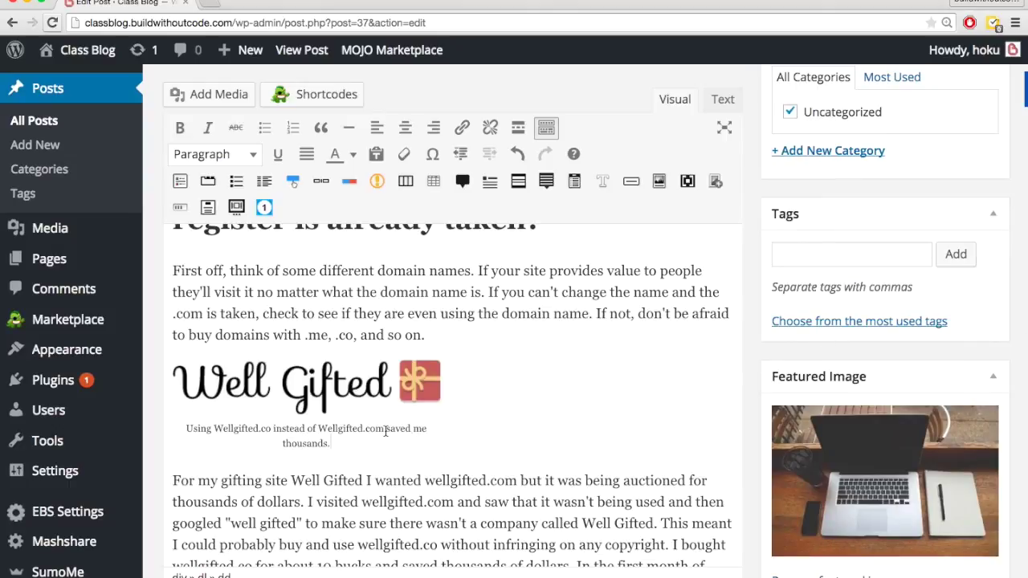
scroll(385, 432, "down", 1)
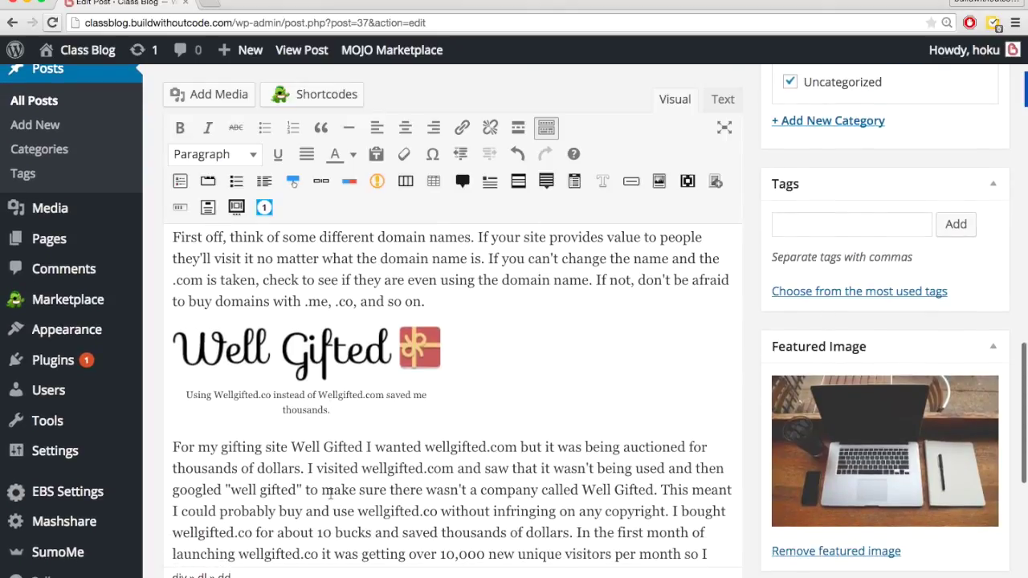
- Preview the post and check the price accordion, the domain-already-taken section and the captioned Well Gifted image
scroll(843, 321, "up", 10)
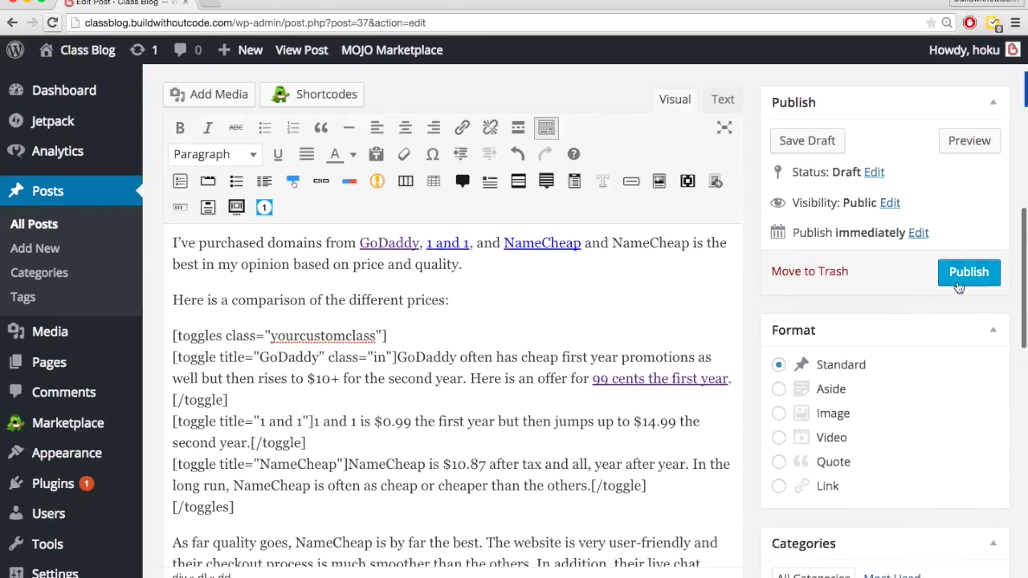
left_click(962, 147)
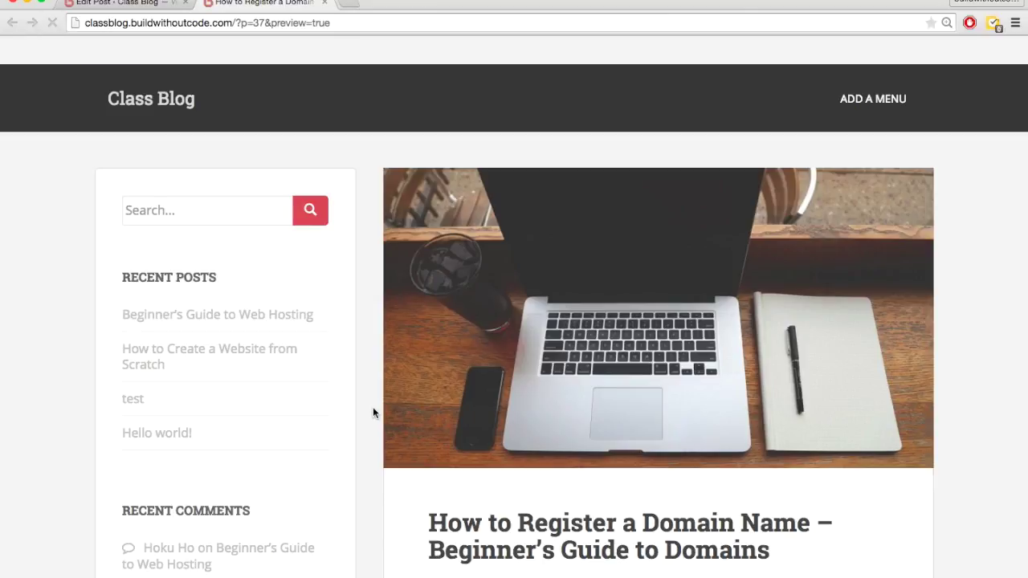
scroll(372, 412, "down", 5)
scroll(373, 412, "down", 15)
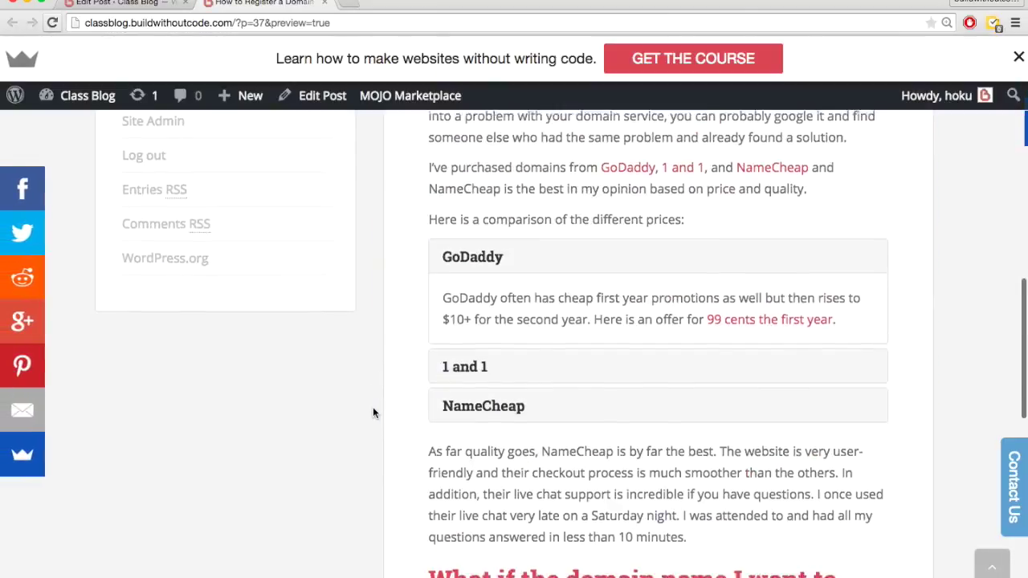
scroll(372, 412, "down", 1)
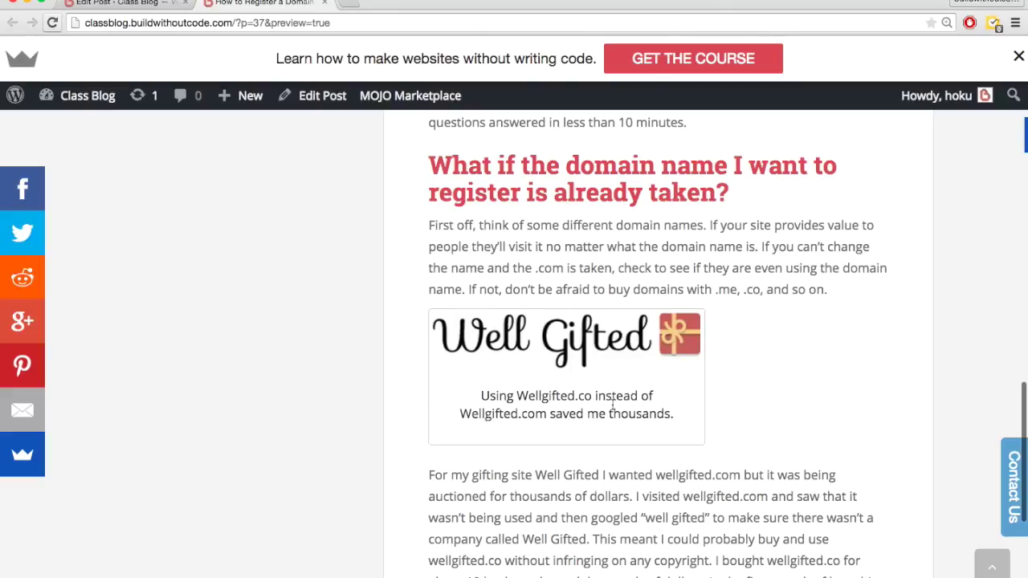
scroll(367, 465, "down", 3)
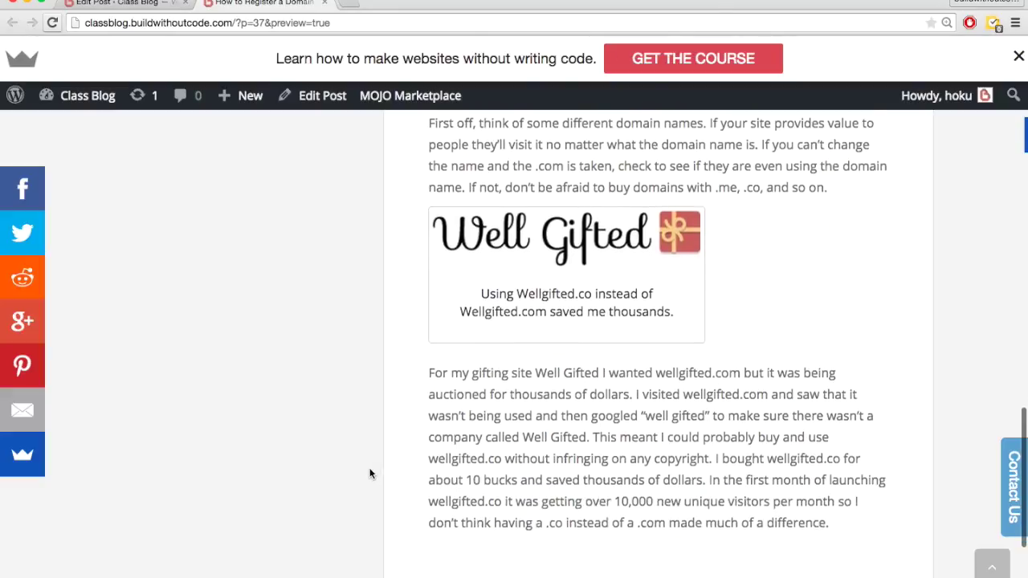
scroll(356, 370, "up", 1)
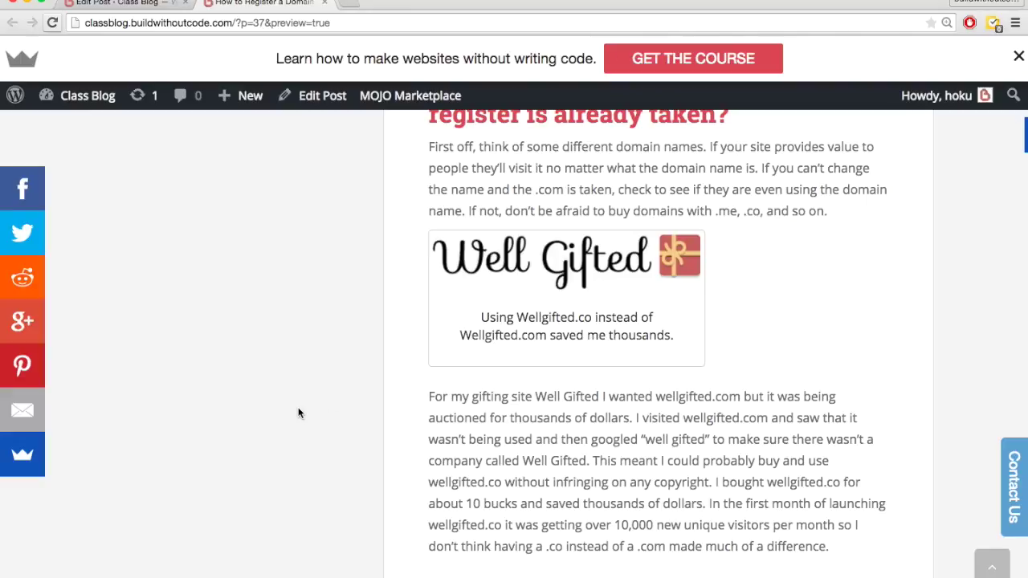
- Return to the post editor, review the Well Gifted image's caption, alignment, size and link settings, and close its details without updating
key("ctrl+shift+Tab")
scroll(305, 441, "down", 10)
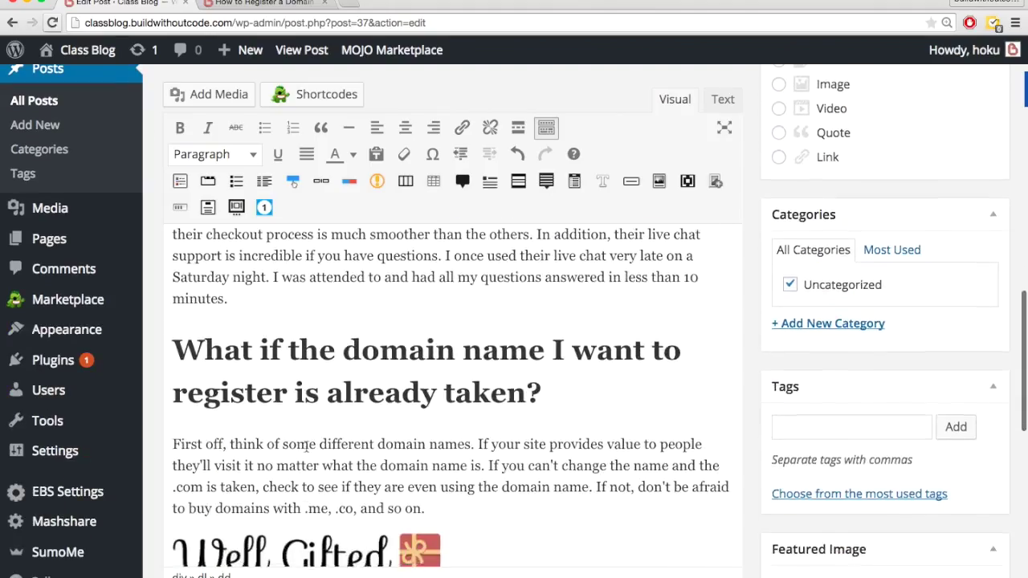
scroll(321, 445, "down", 2)
left_click(344, 412)
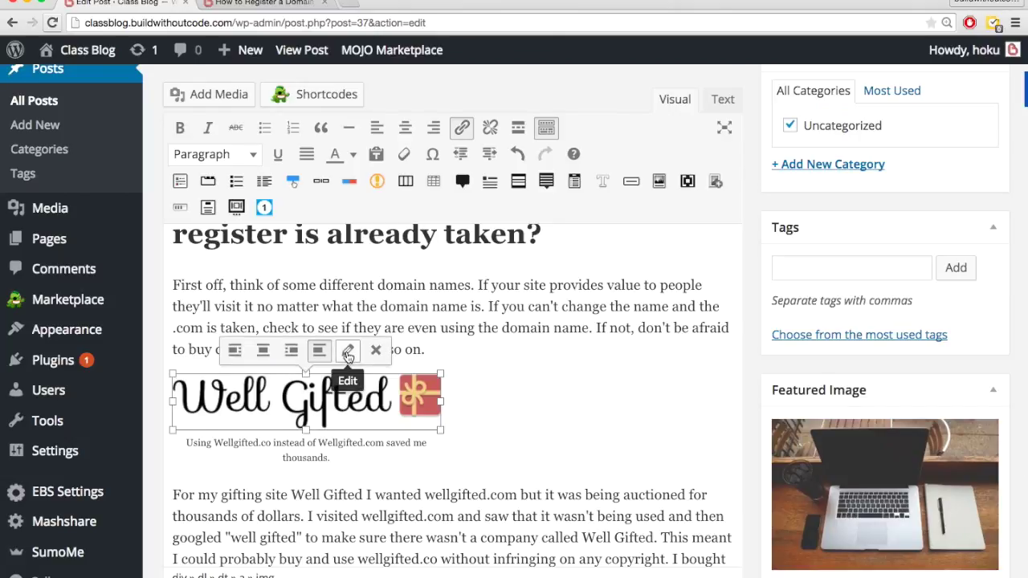
left_click(347, 353)
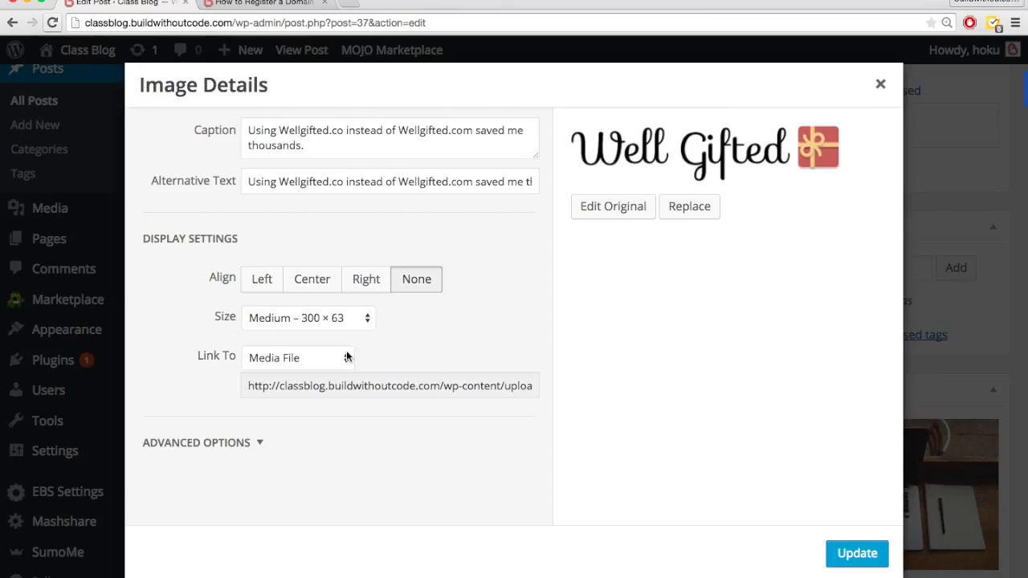
left_click(881, 85)
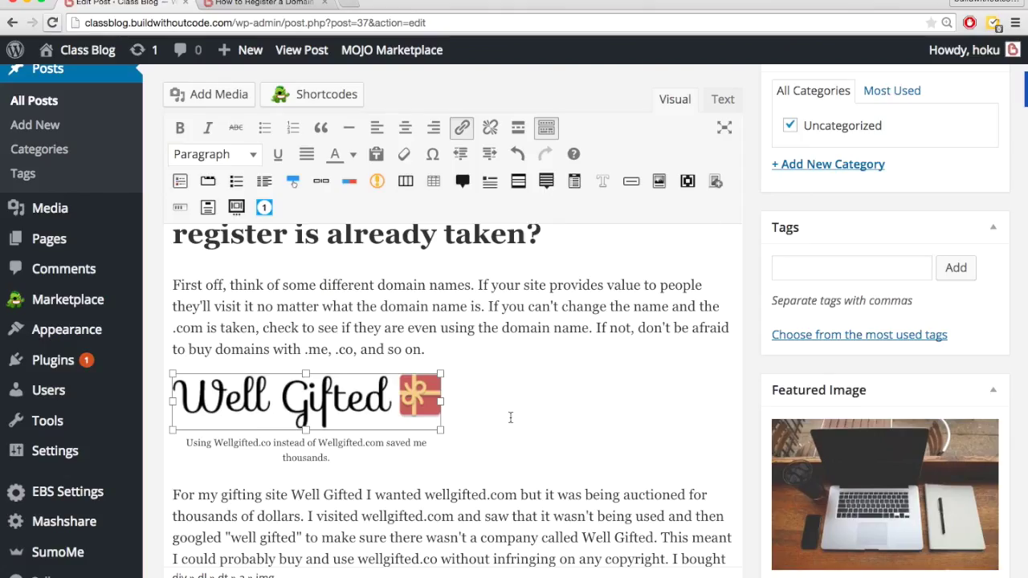
- Align the captioned Well Gifted image to the right of the "For my gifting site" paragraph
left_click(396, 418)
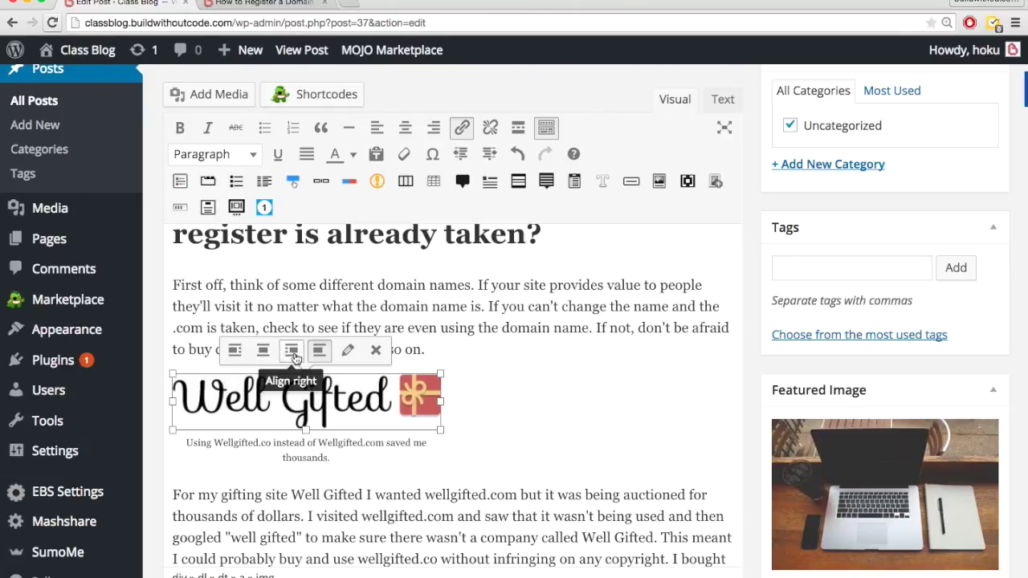
left_click(291, 351)
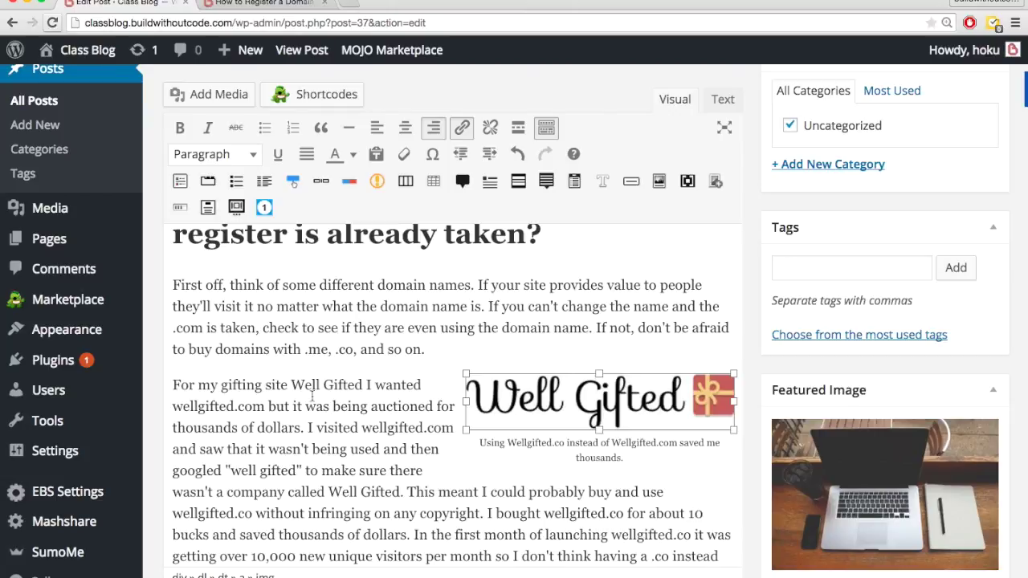
left_click(540, 343)
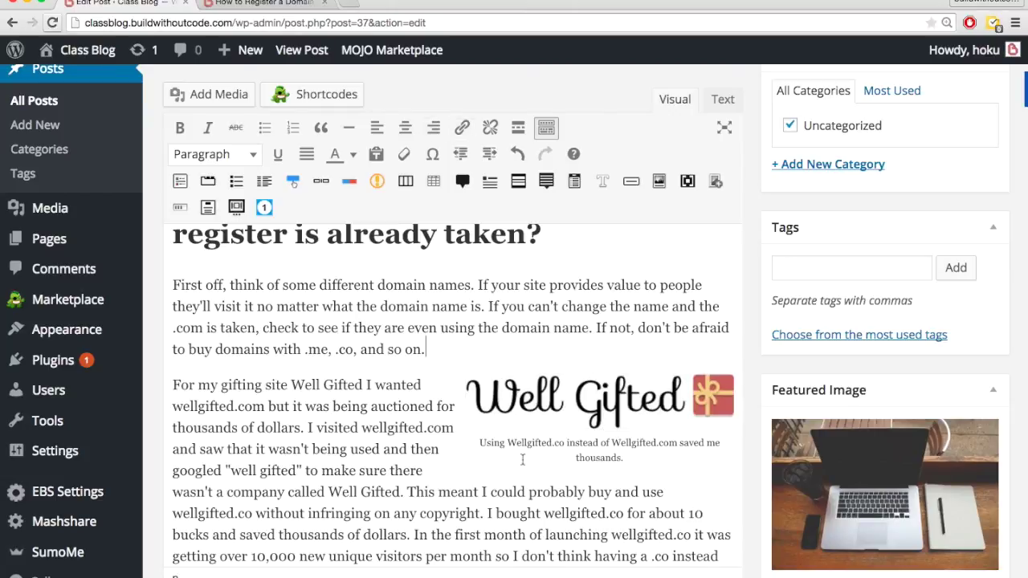
- Preview the post at 100% zoom and check how the paragraph text wraps around the Well Gifted image and its caption
scroll(526, 449, "down", 1)
scroll(521, 466, "up", 1)
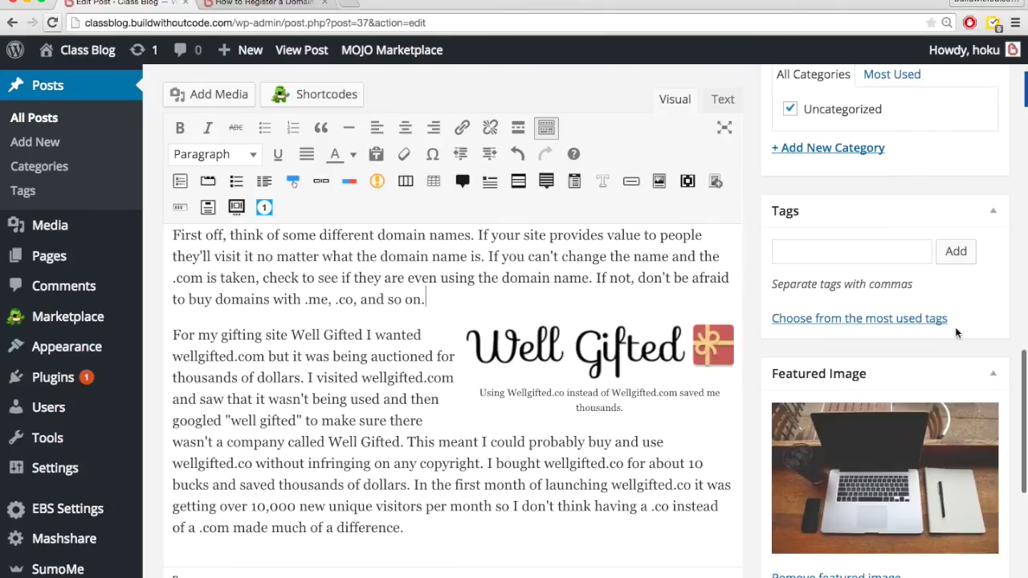
scroll(902, 319, "up", 5)
scroll(901, 316, "up", 3)
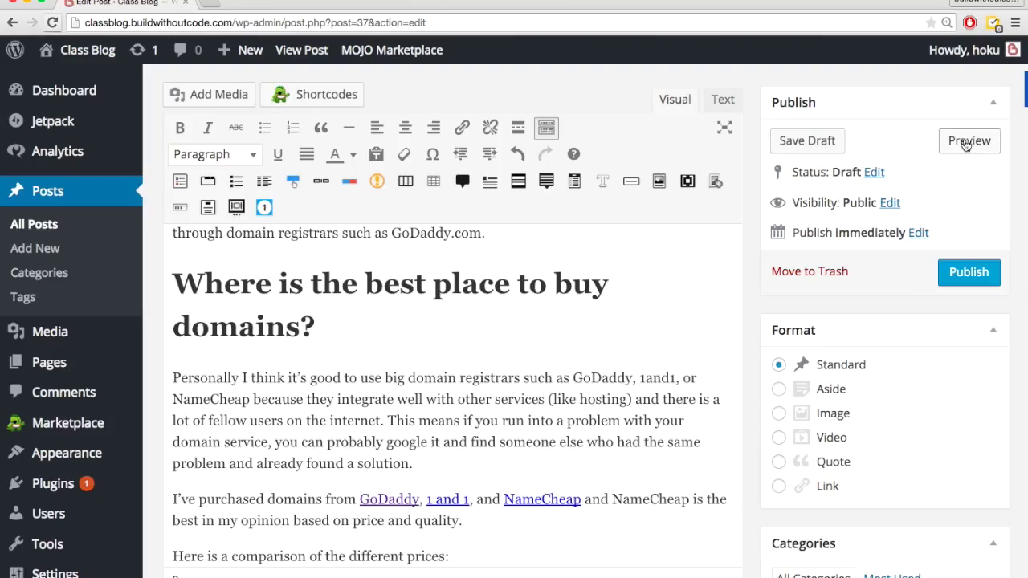
left_click(968, 140)
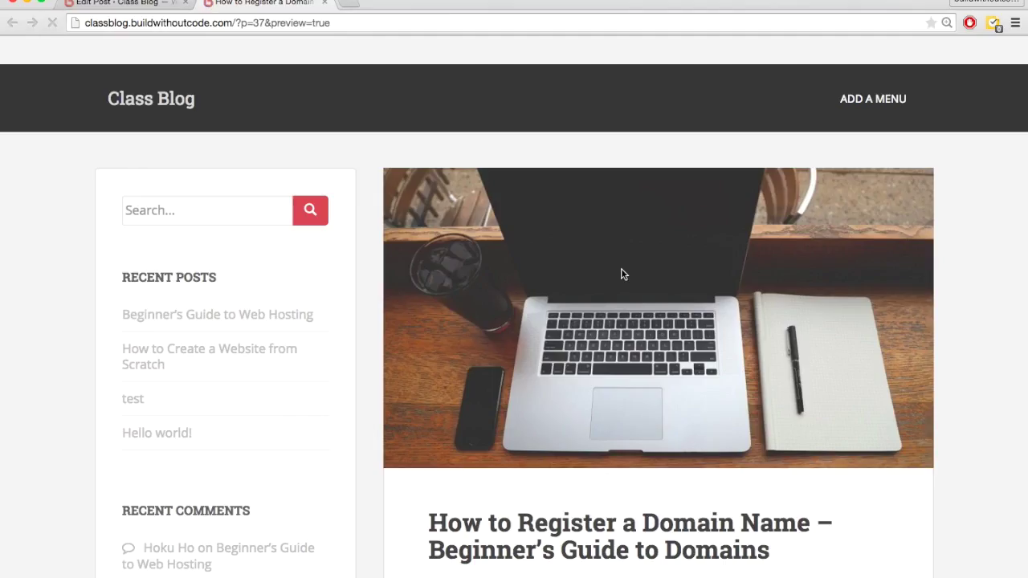
scroll(511, 399, "down", 5)
scroll(512, 404, "down", 10)
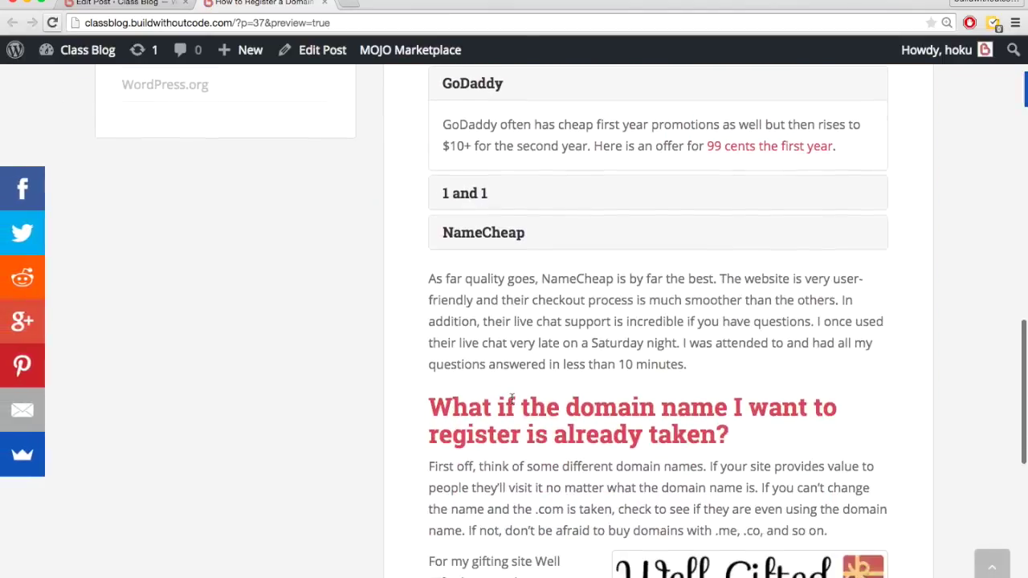
scroll(515, 436, "down", 2)
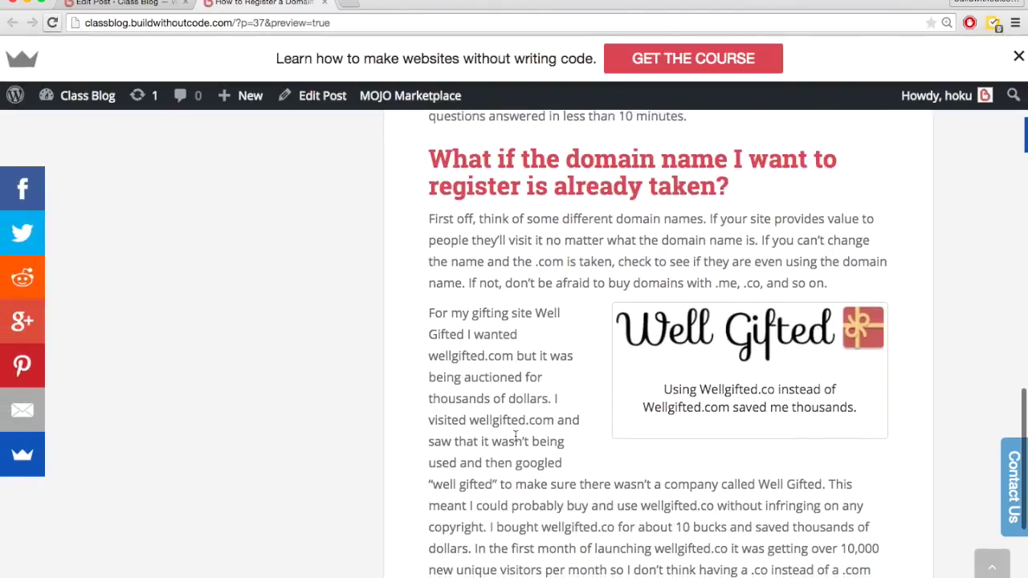
key("super+minus")
key("super+minus")
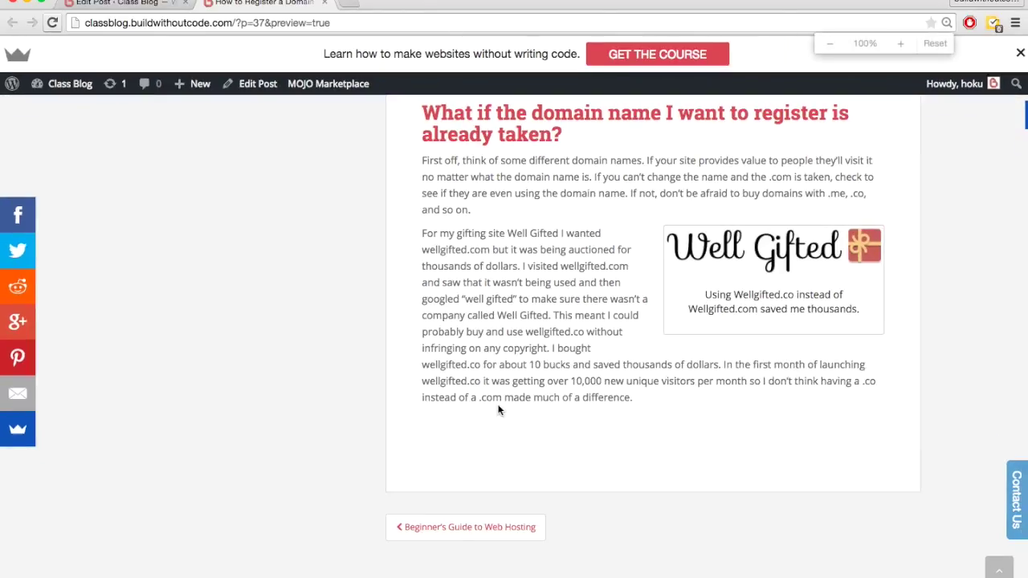
scroll(499, 401, "up", 1)
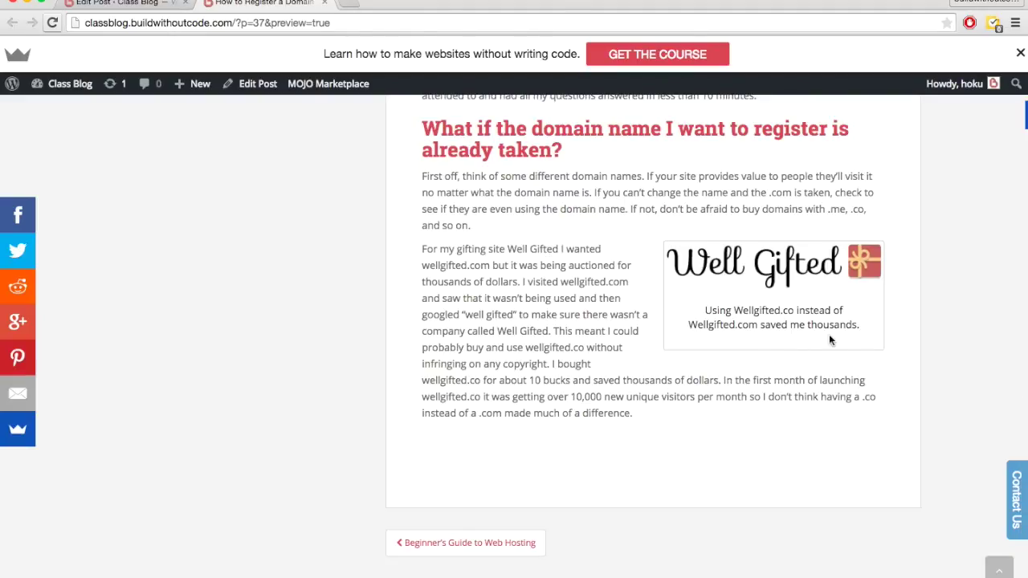
left_click_drag(861, 322, 696, 310)
left_click(696, 310)
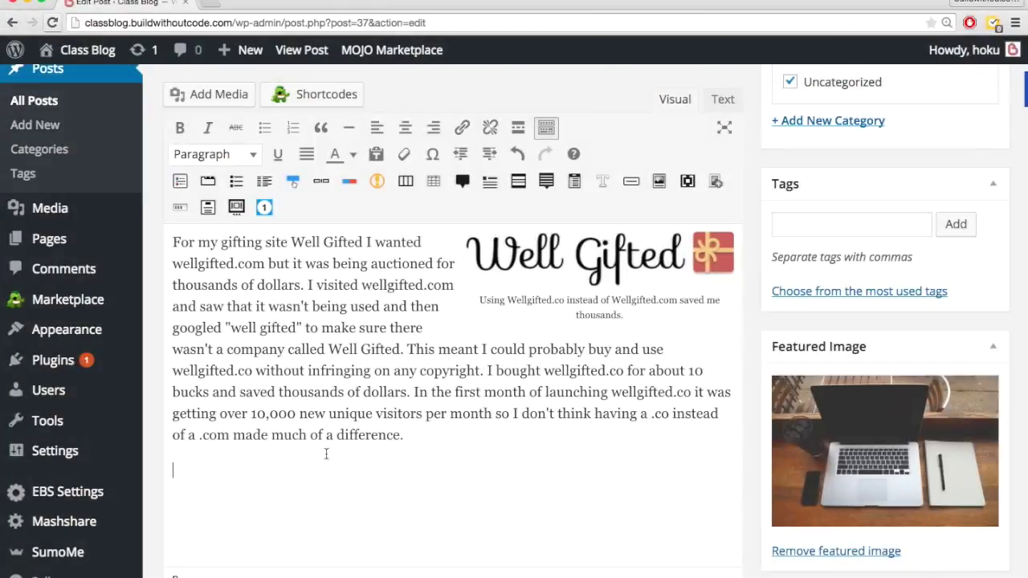
- Copy the "If you can't change the name and you must have .com" paragraph from the Word draft to the end of the post
key("super+Tab")
key("Tab")
left_click_drag(619, 328, 203, 229)
key("super+c")
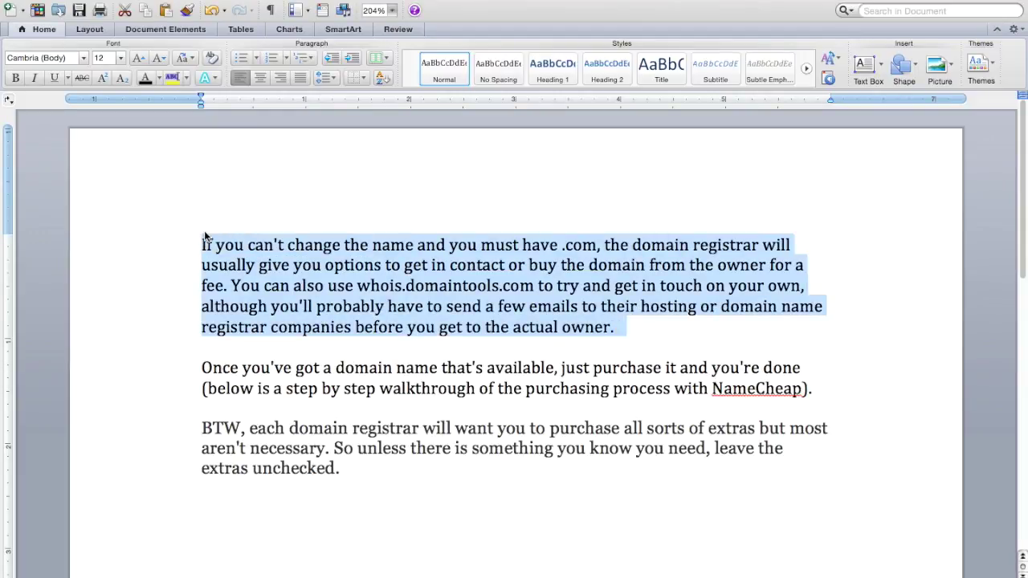
key("super+Tab")
key("super+Tab")
key("Tab")
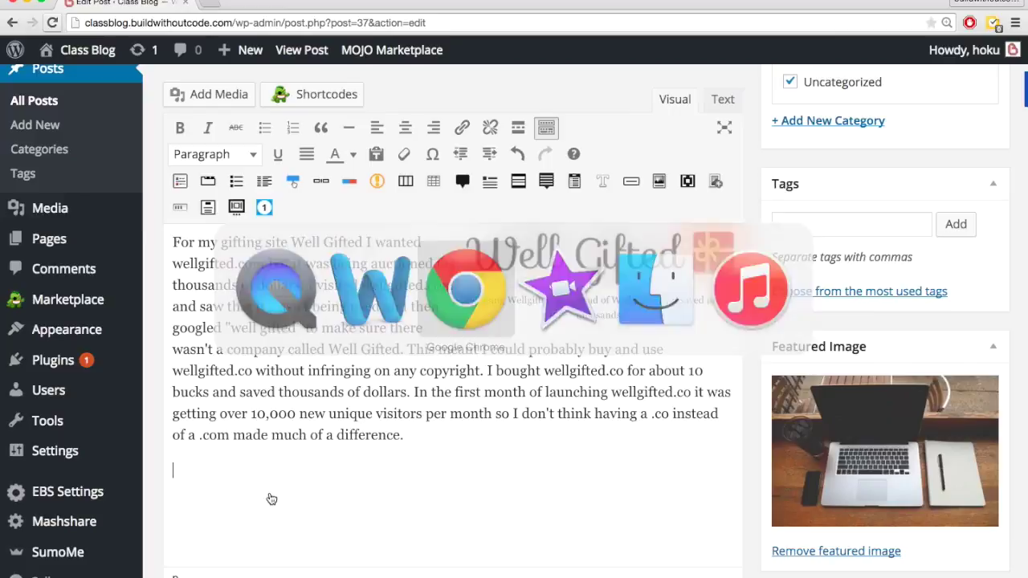
key("super+v")
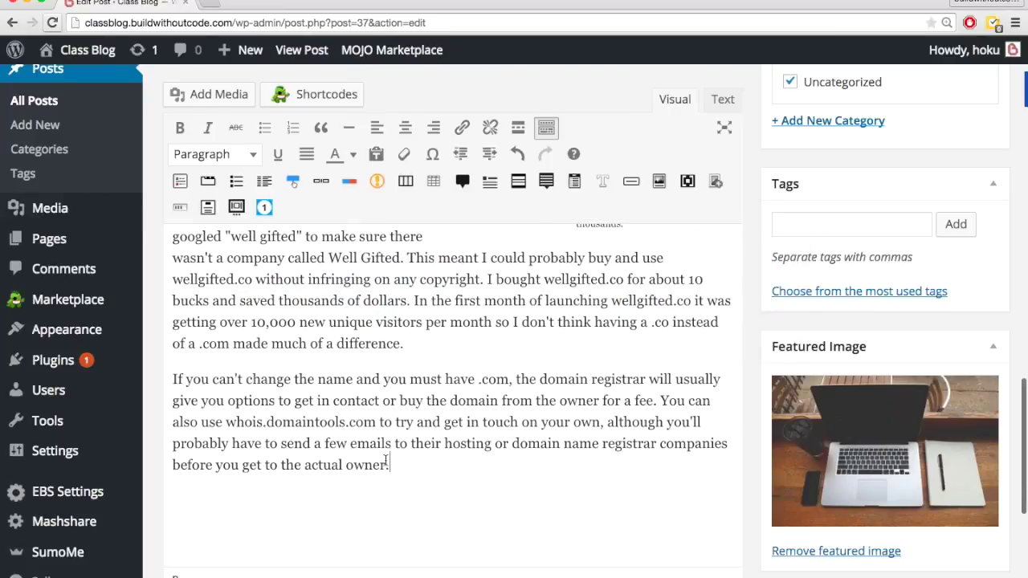
left_click_drag(376, 423, 228, 423)
key("super+c")
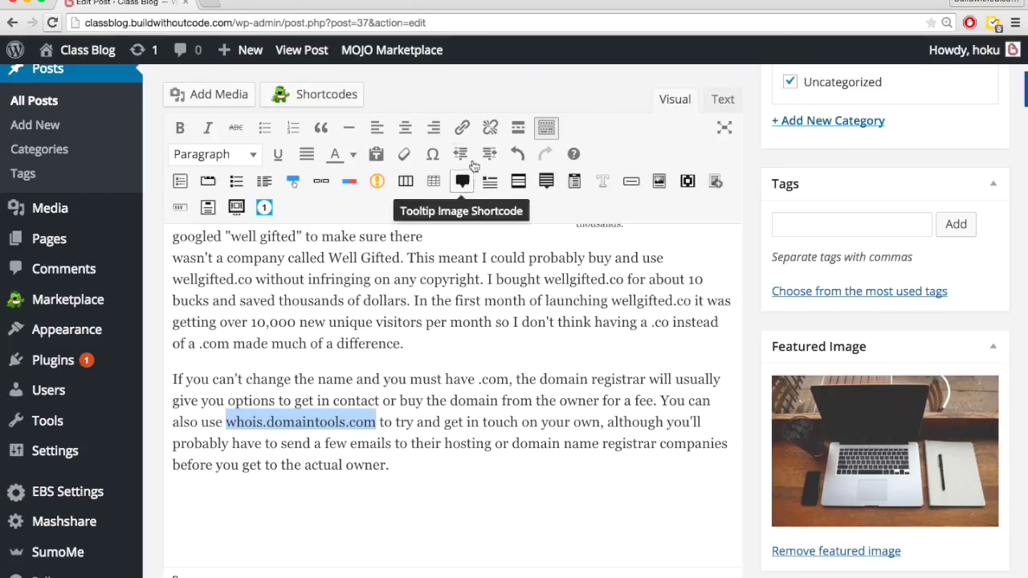
left_click(461, 129)
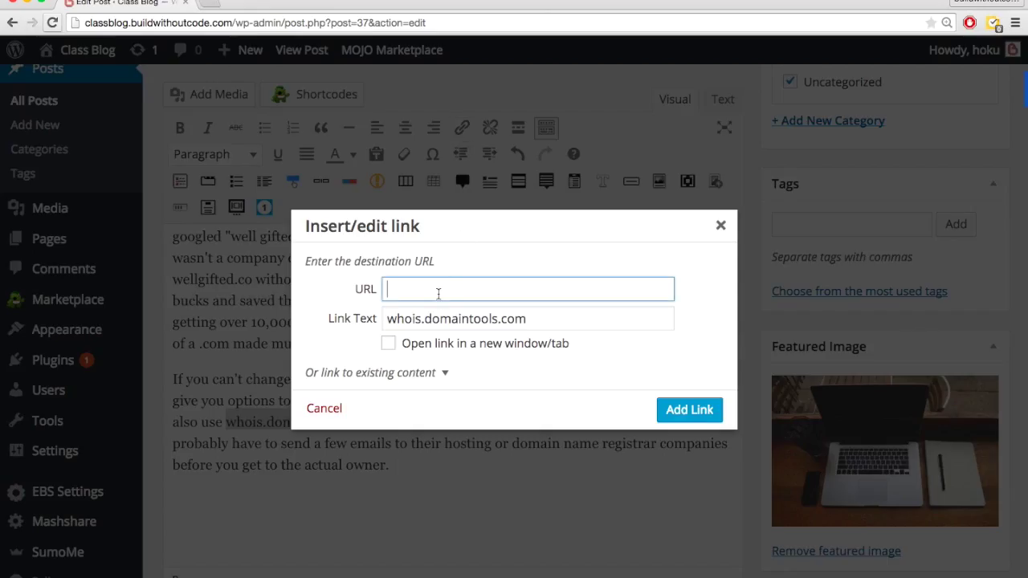
key("super+v")
left_click(673, 409)
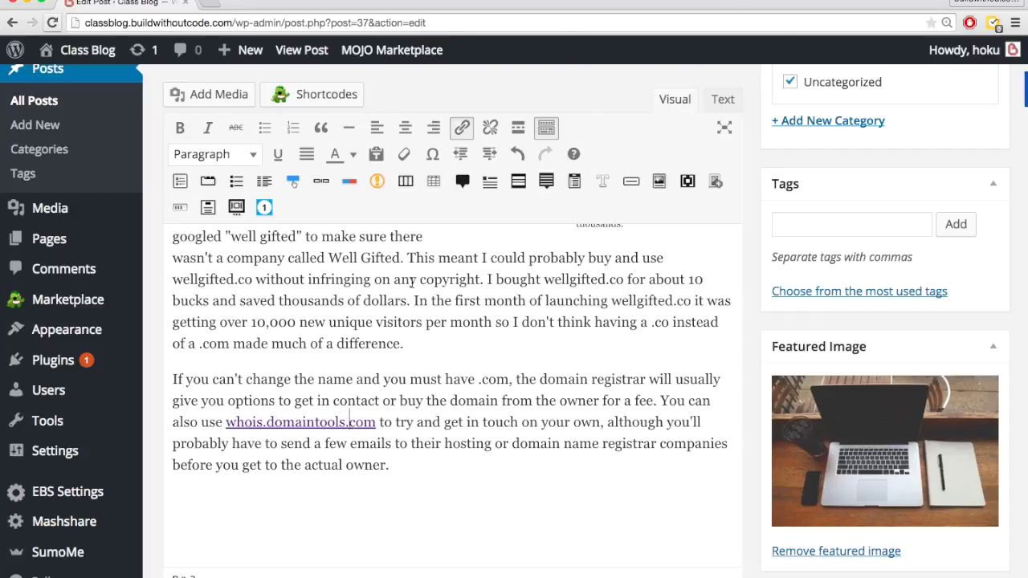
left_click(463, 127)
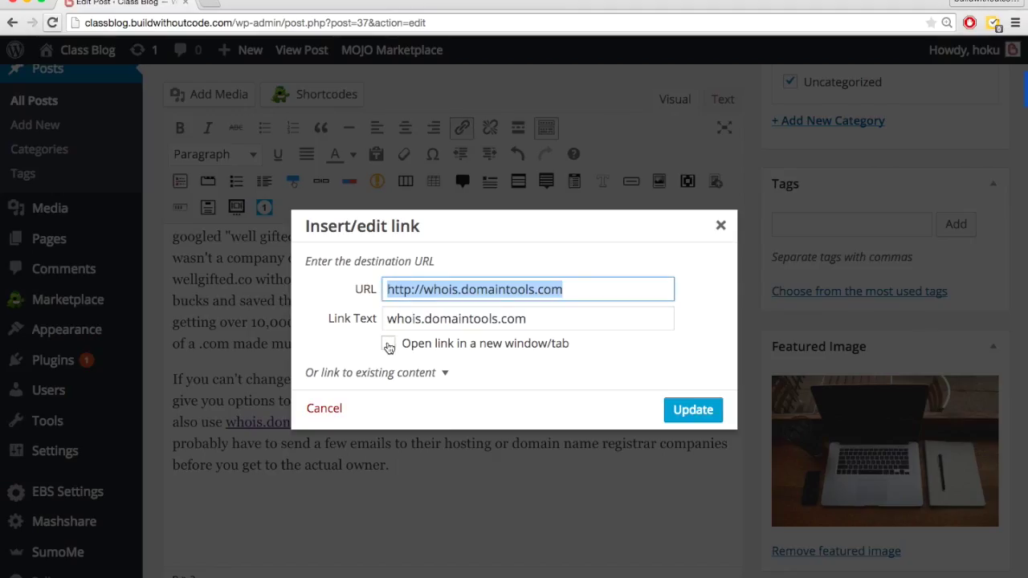
left_click(388, 344)
left_click(693, 411)
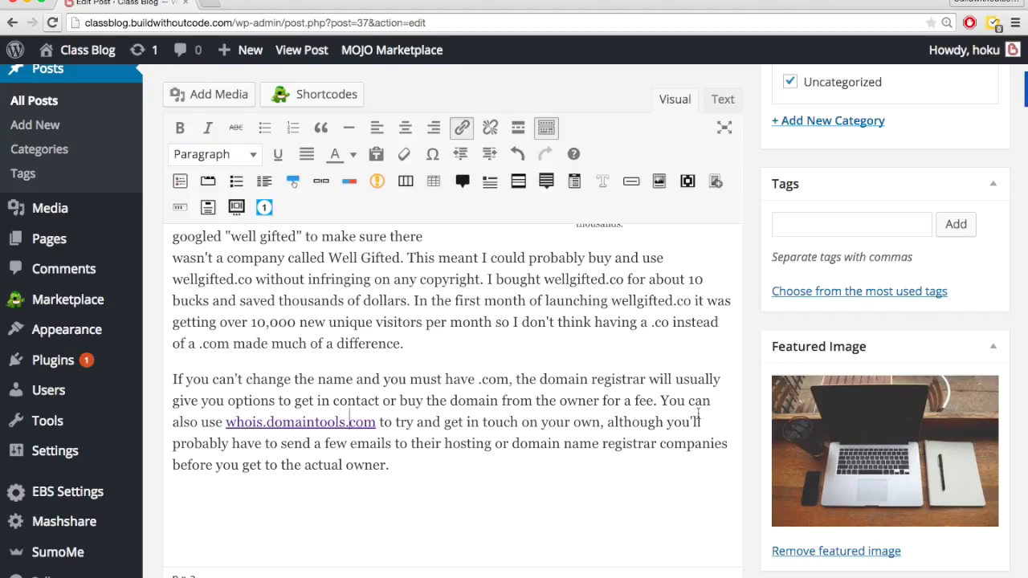
- Add the "Once you've got a domain name that's available" paragraph from the Word draft as a new paragraph ending the post
left_click(406, 462)
key("Return")
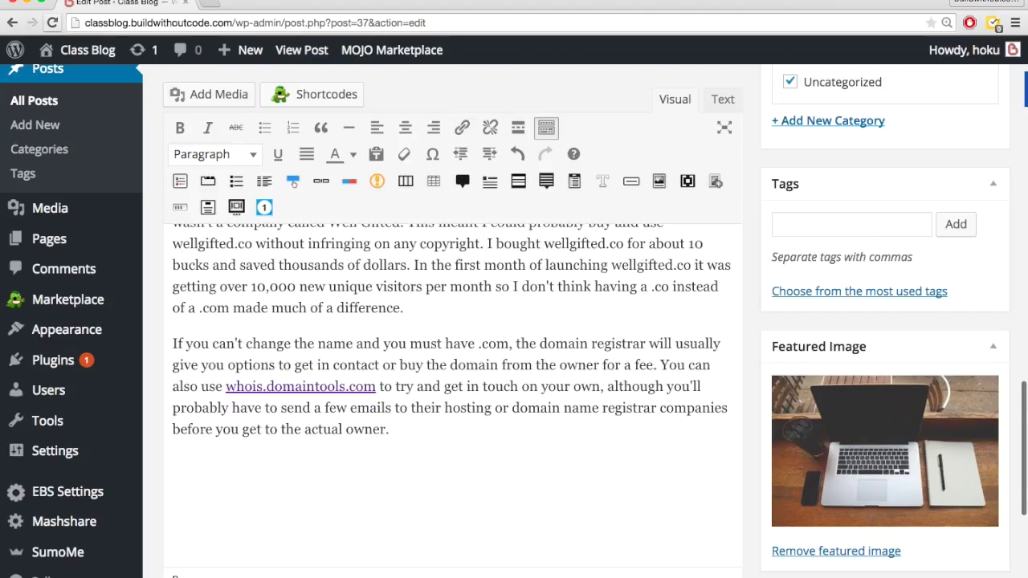
key("super+Tab")
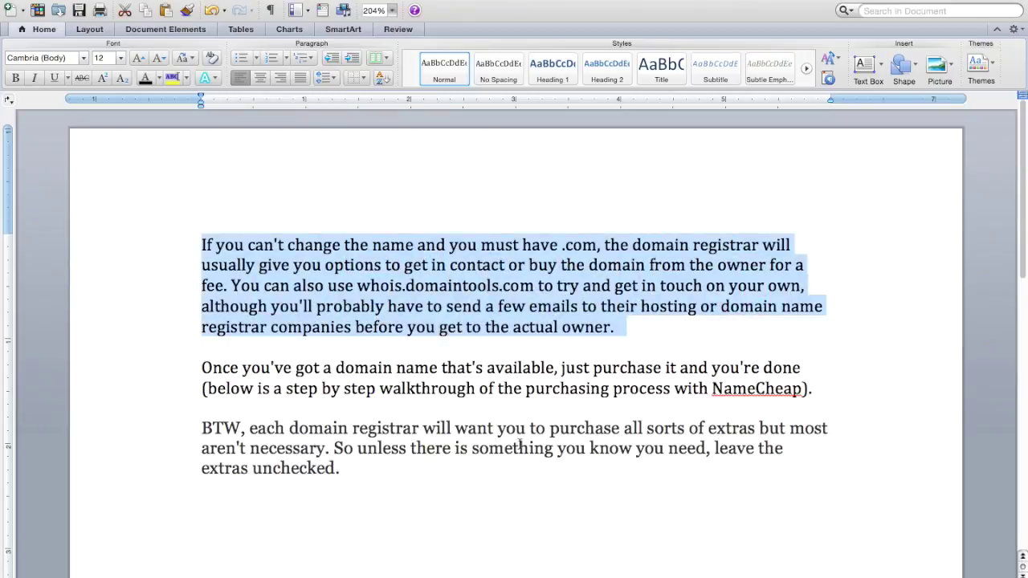
left_click(445, 483)
left_click_drag(824, 388, 205, 368)
key("super+c")
key("super+Tab")
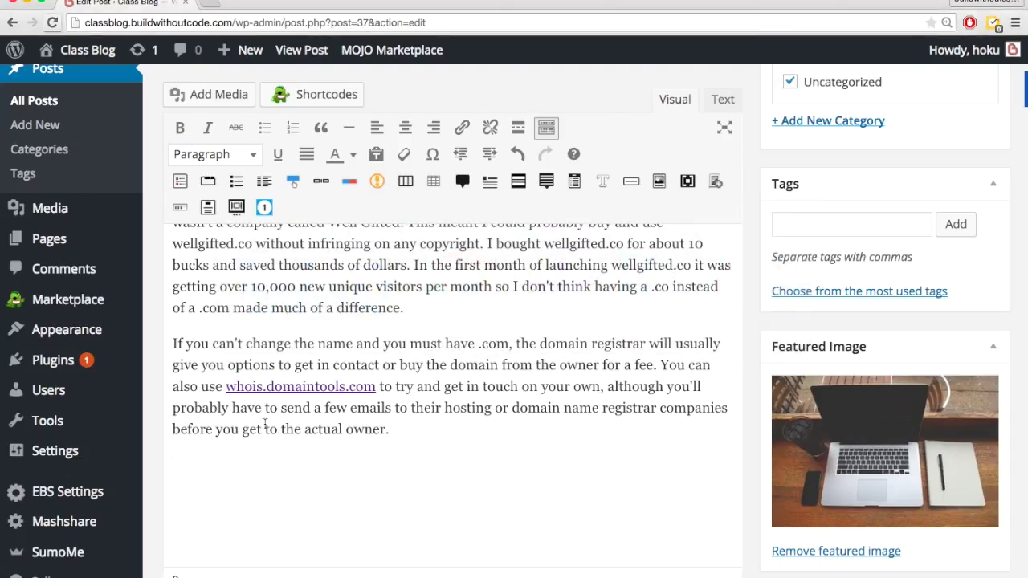
key("super+v")
- Insert a Warning notification shortcode at the post's end and replace its placeholder text with the "BTW, each domain registrar" paragraph from the Word draft
key("super+Tab")
left_click_drag(345, 469, 207, 432)
key("super+c")
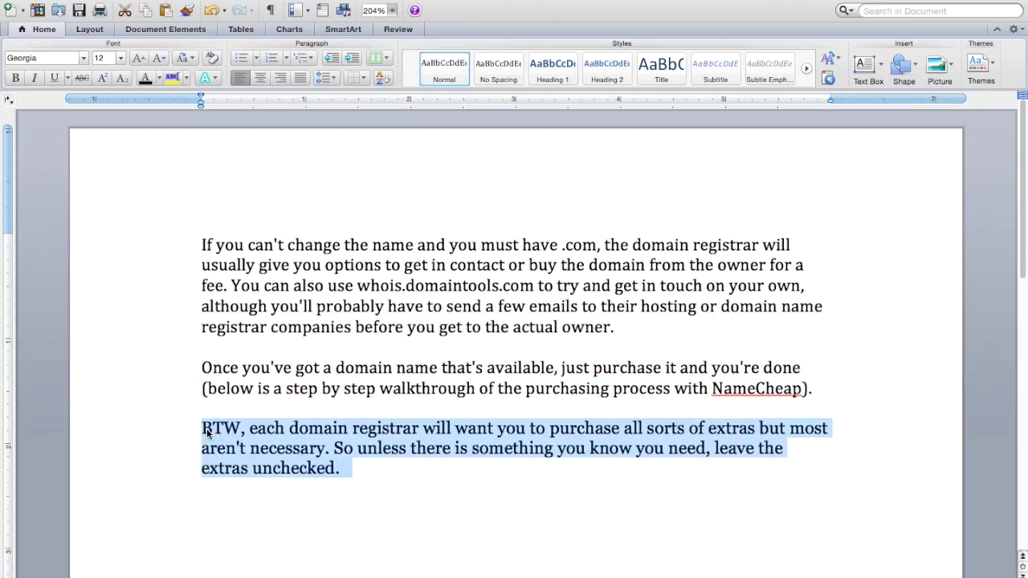
key("super+Tab")
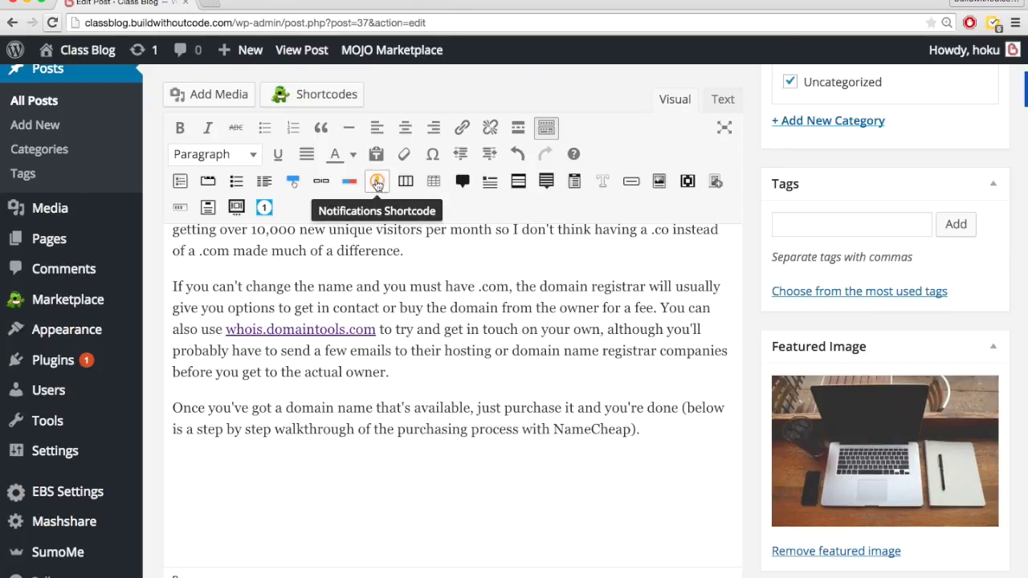
left_click(377, 184)
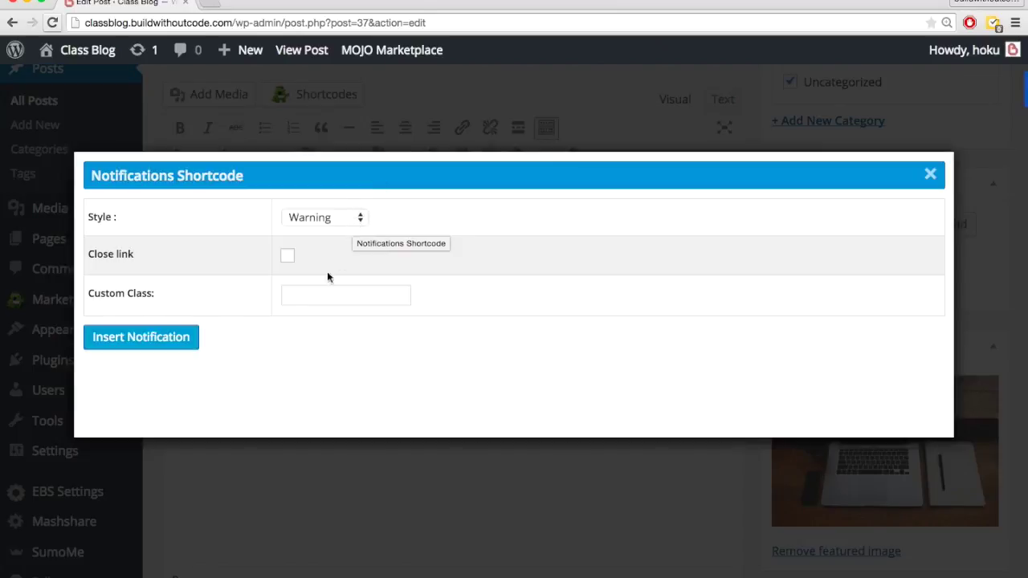
left_click(186, 339)
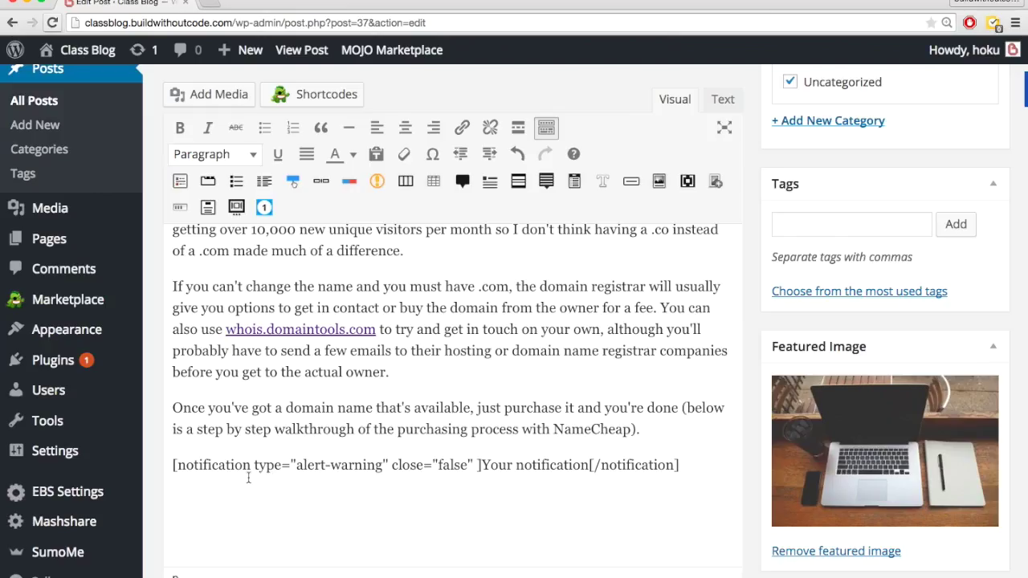
left_click_drag(589, 447, 482, 442)
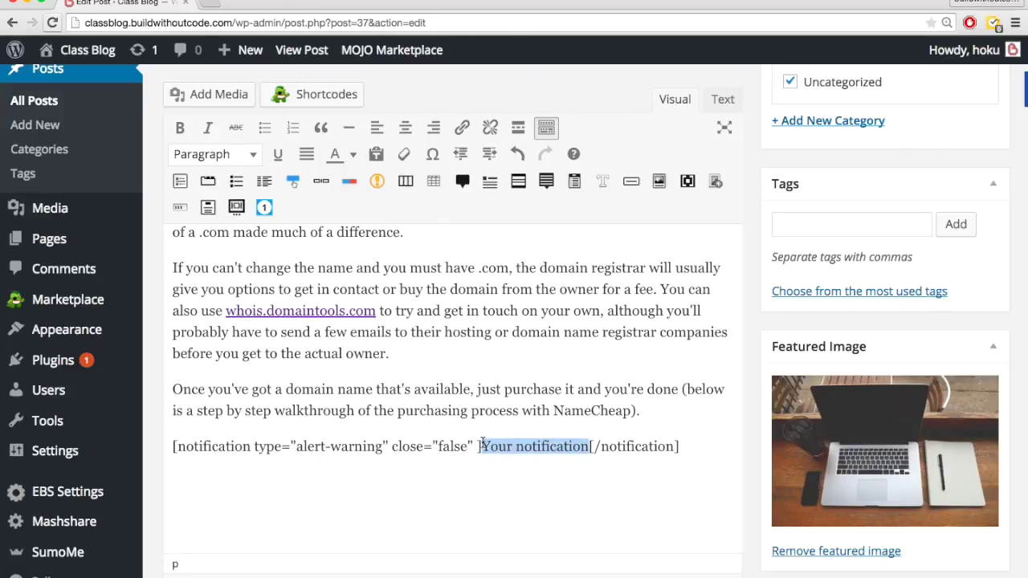
key("super+v")
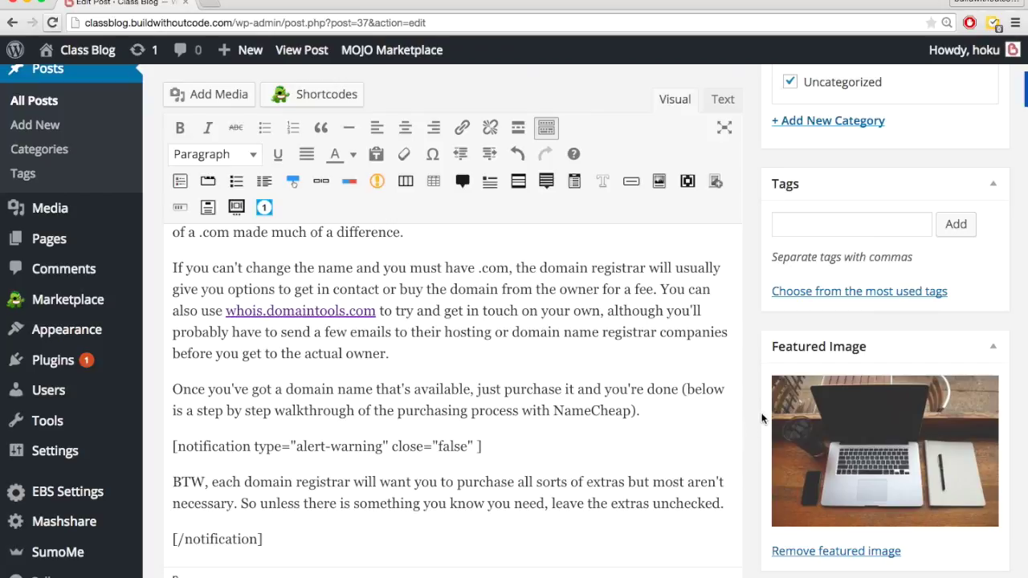
- Preview the post, check the warning notification under the closing paragraph, and return to the post editor
scroll(764, 405, "up", 10)
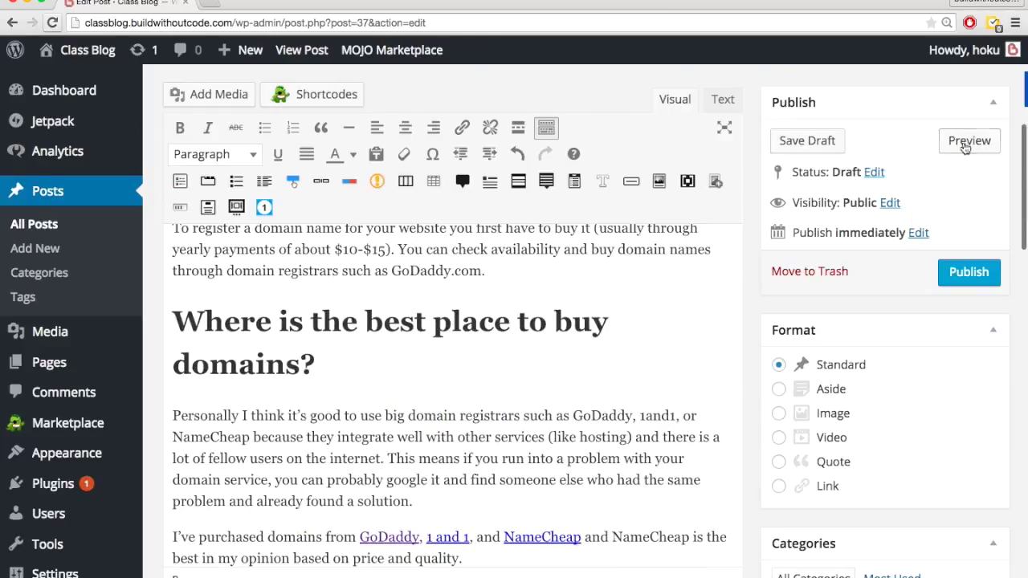
left_click(970, 140)
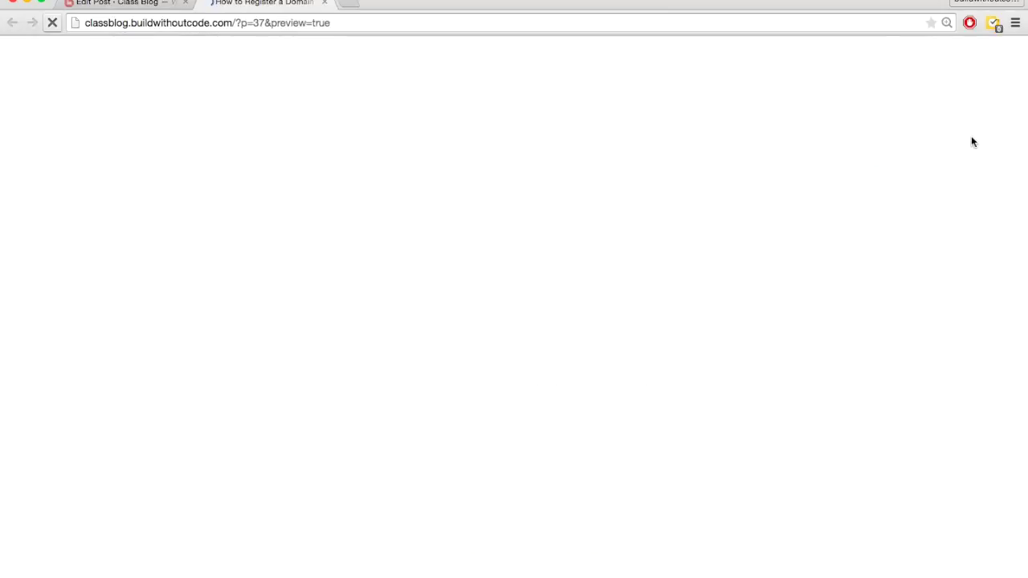
scroll(836, 211, "down", 20)
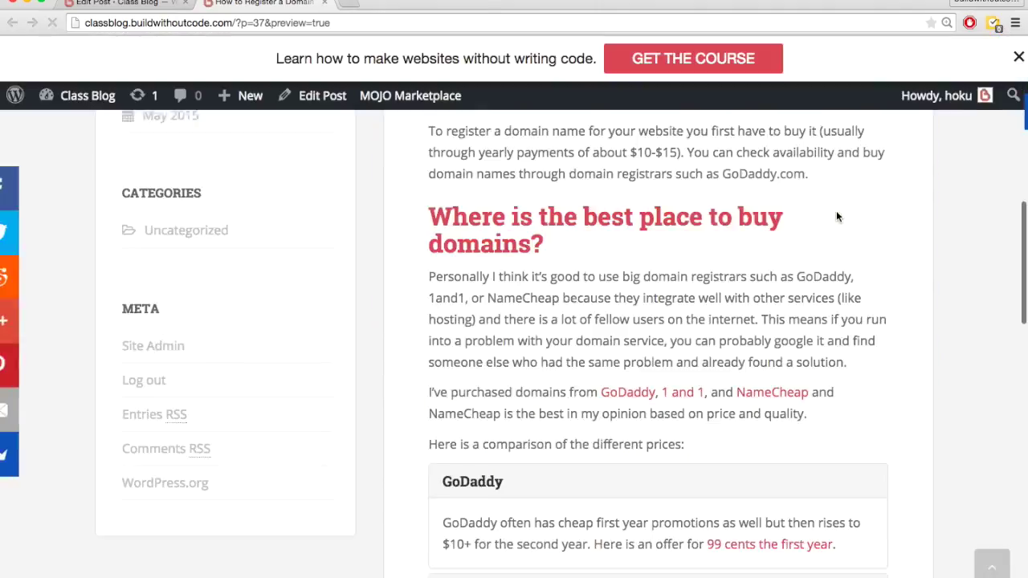
scroll(836, 210, "down", 5)
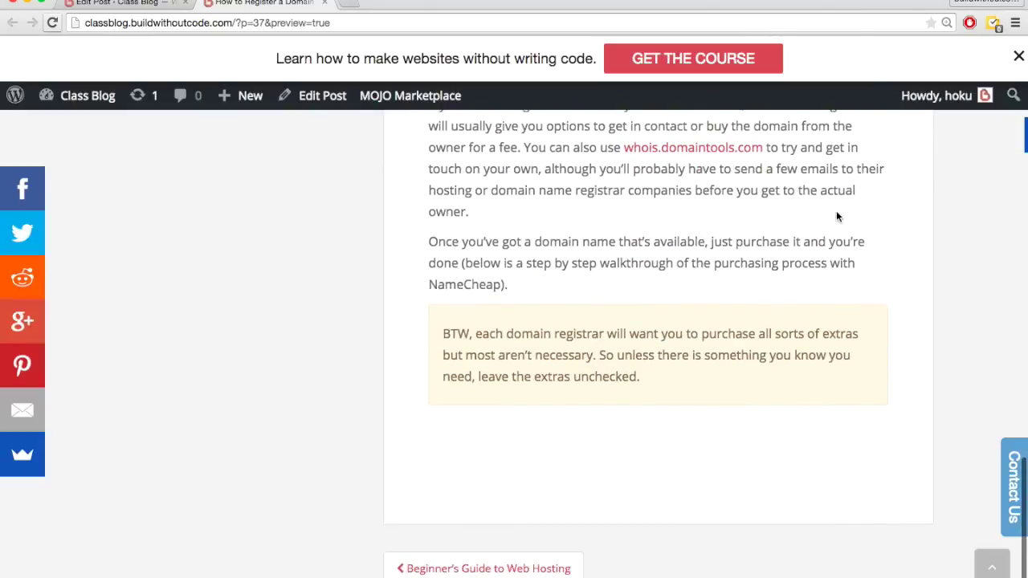
left_click_drag(645, 367, 441, 324)
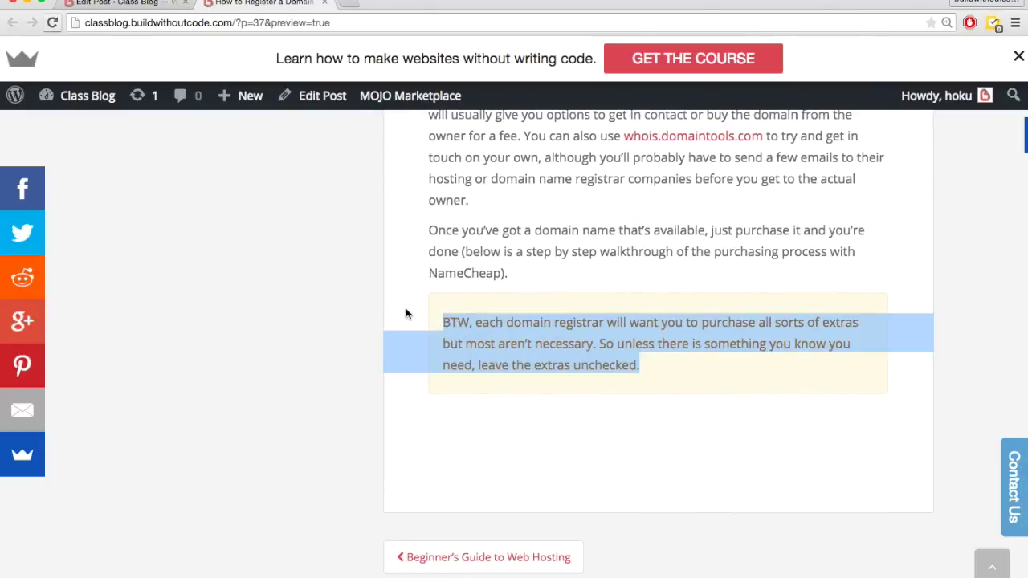
left_click(548, 271)
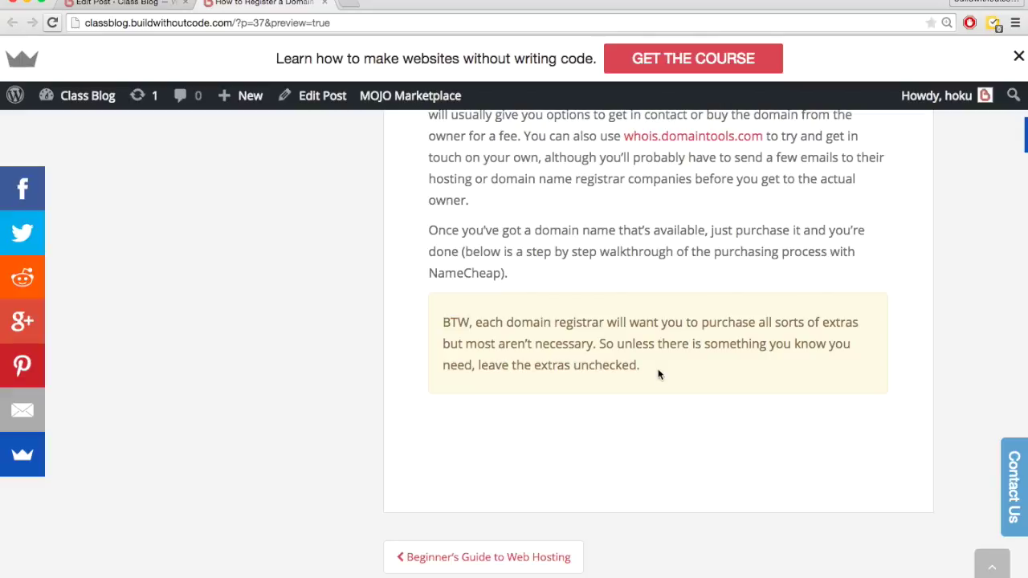
key("ctrl+shift+Tab")
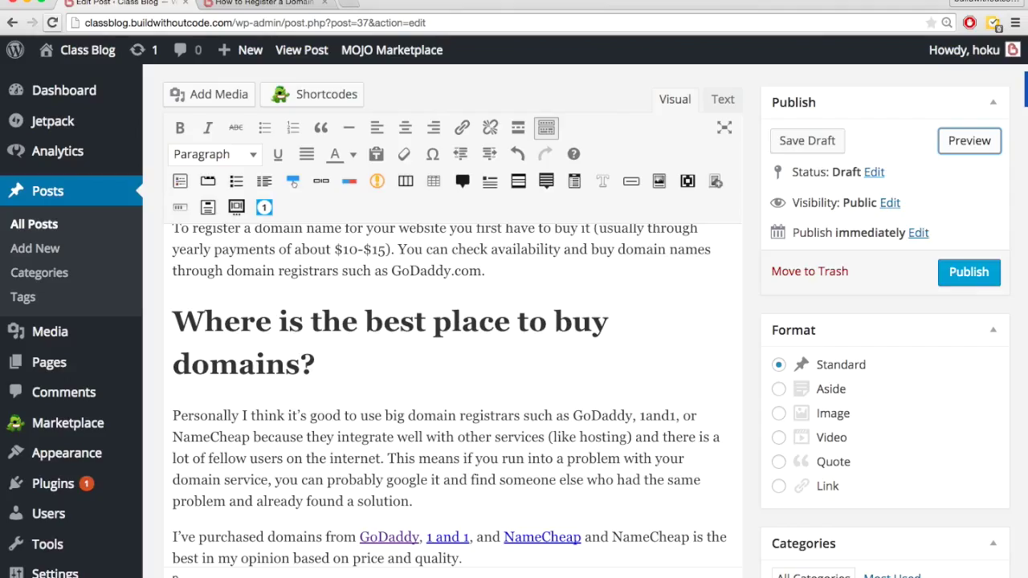
- Insert an exclamation-sign icon shortcode before the "BTW, each domain registrar" text inside the warning notification
scroll(540, 433, "down", 6)
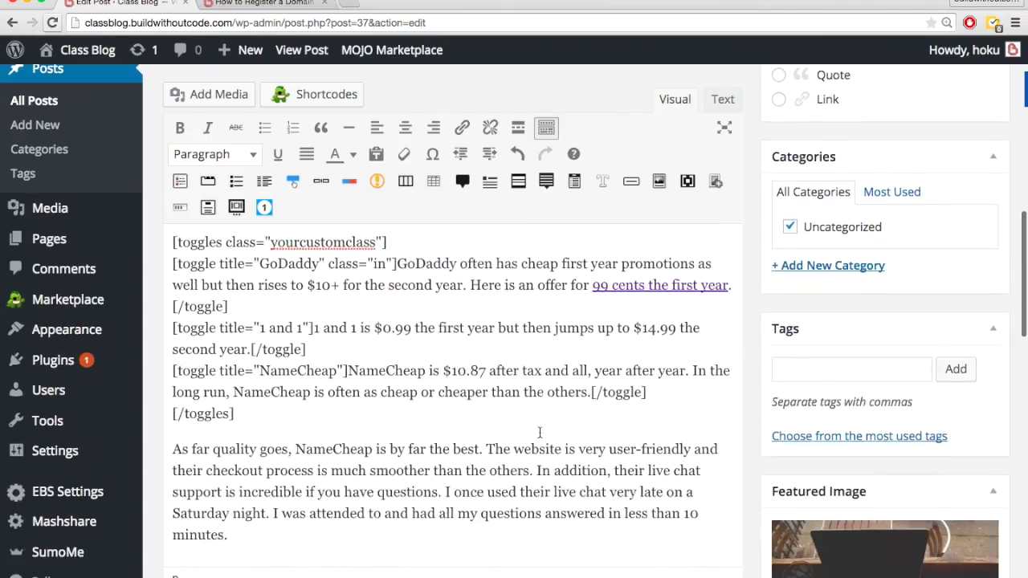
scroll(539, 433, "down", 9)
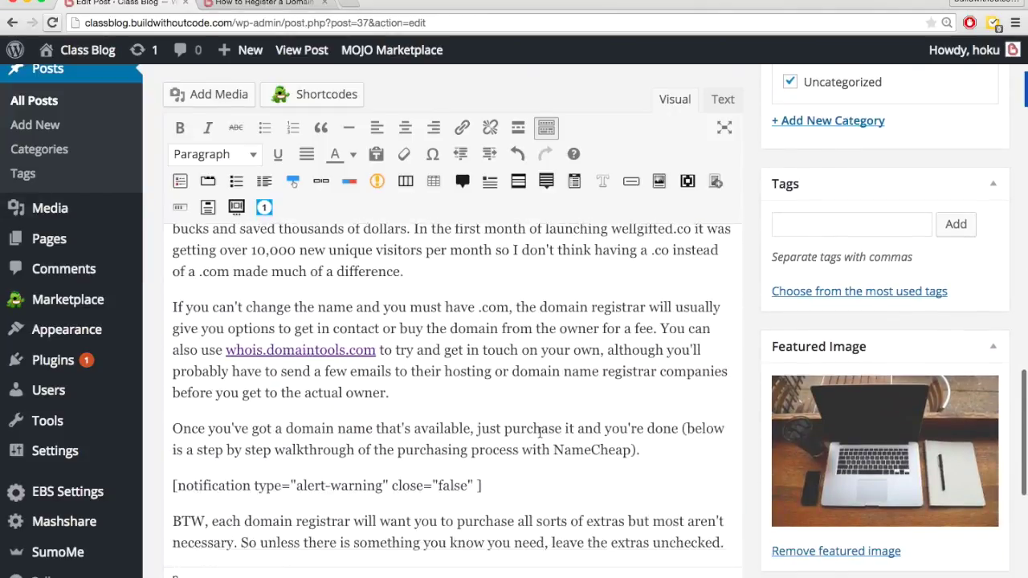
scroll(539, 433, "down", 2)
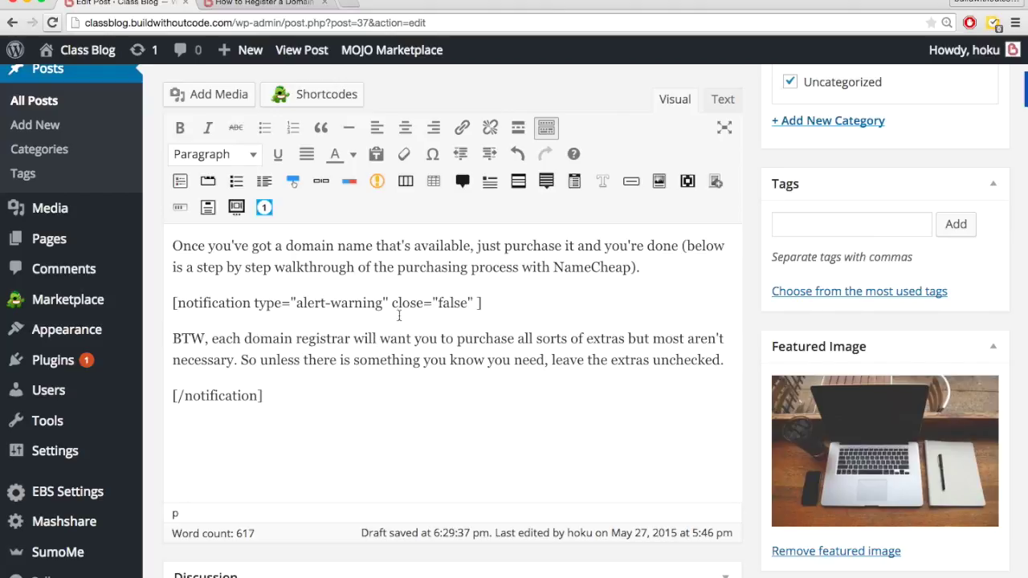
left_click(686, 181)
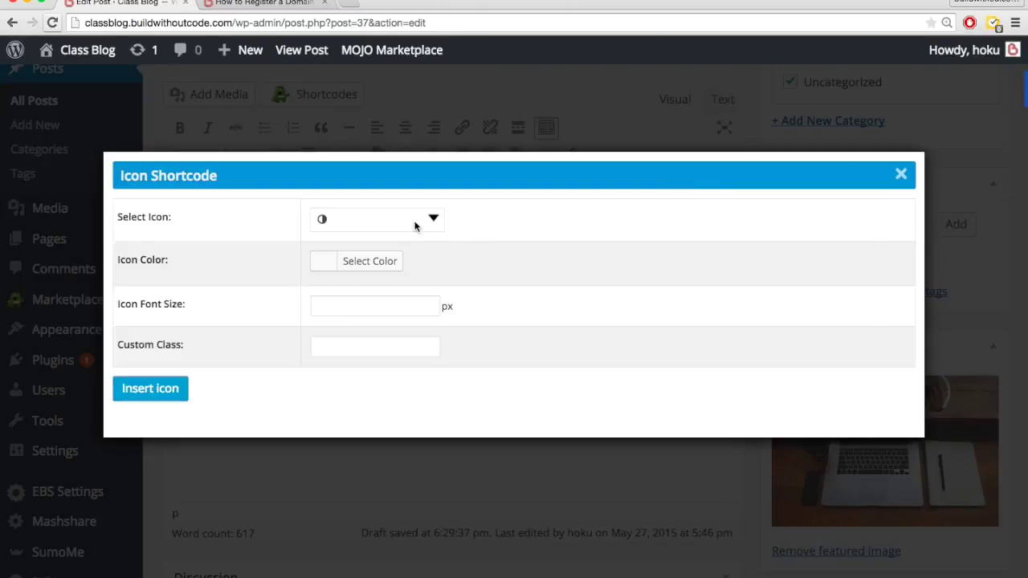
left_click(414, 227)
scroll(390, 314, "down", 3)
scroll(387, 318, "down", 1)
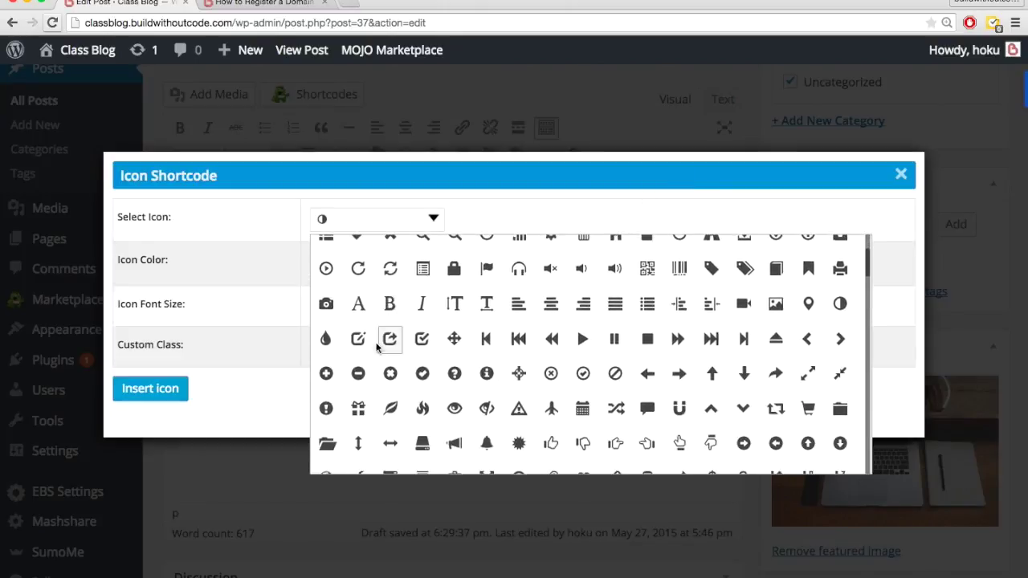
left_click(326, 409)
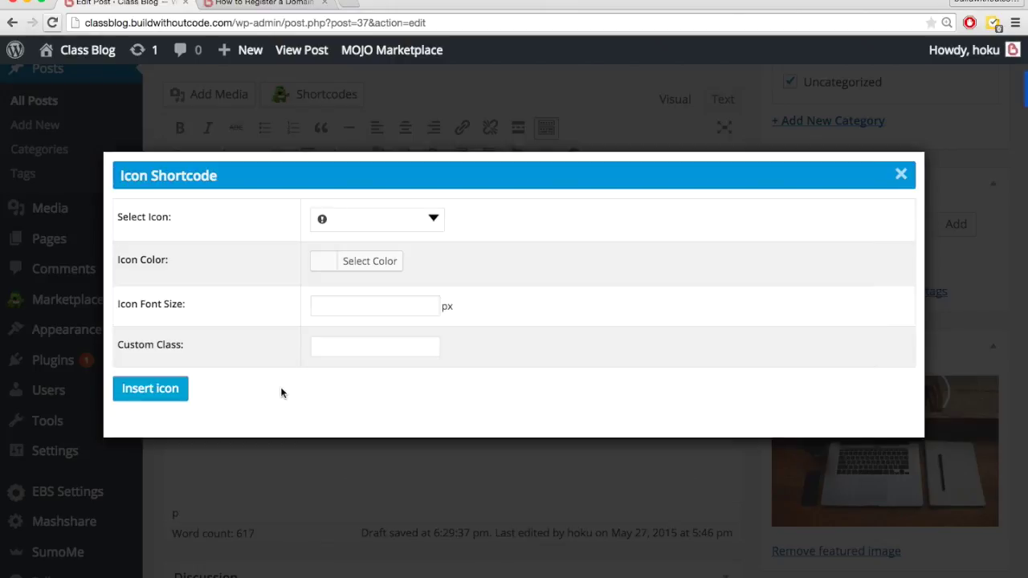
left_click(151, 389)
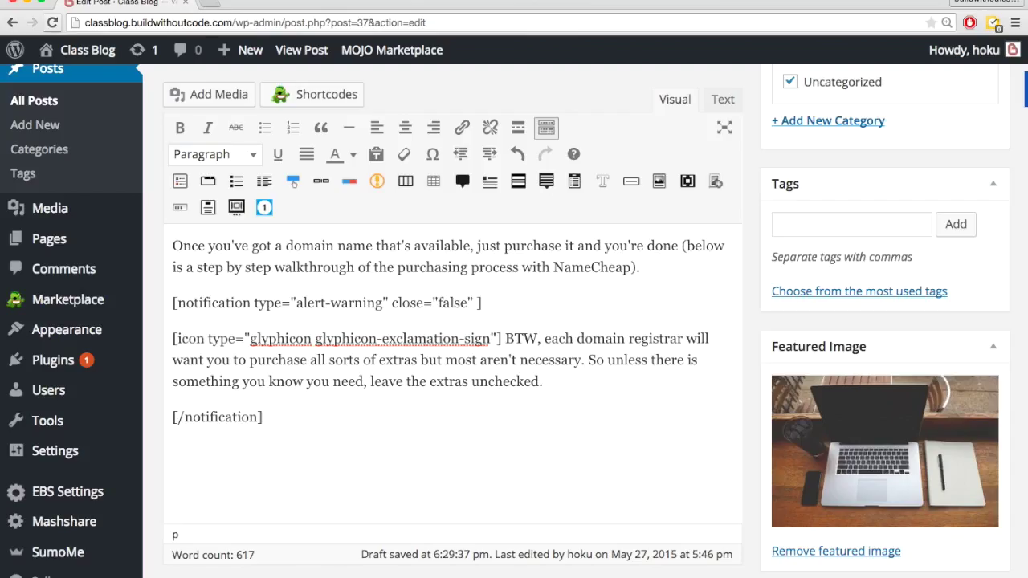
- Preview the post and check the icon in the warning notification at the end
scroll(921, 241, "up", 15)
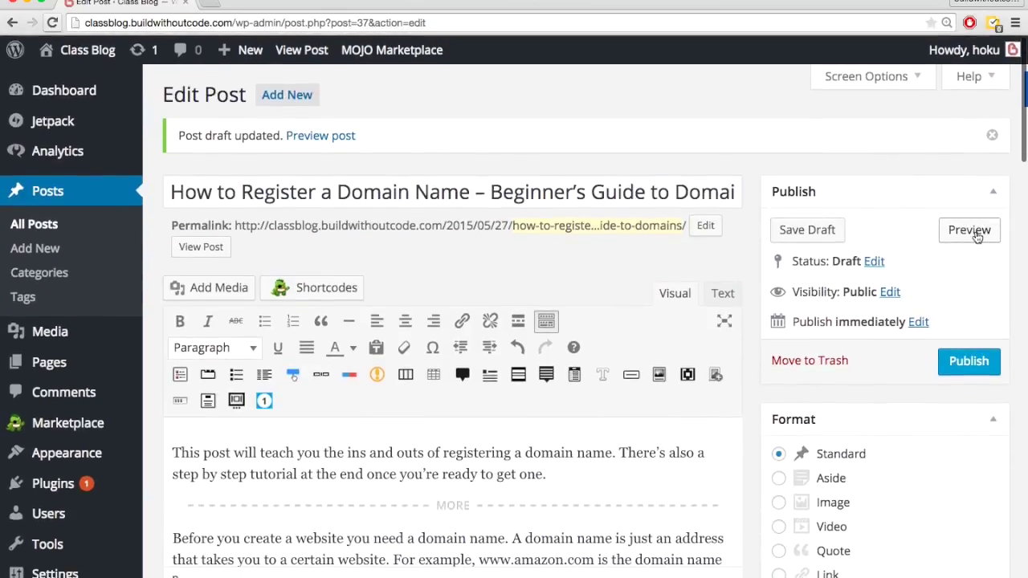
left_click(906, 230)
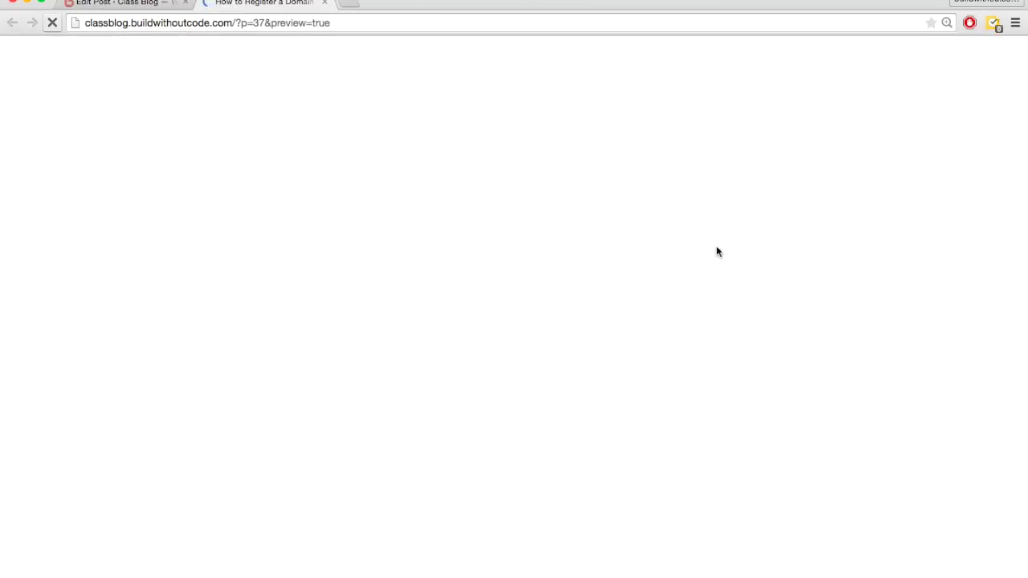
scroll(718, 251, "down", 12)
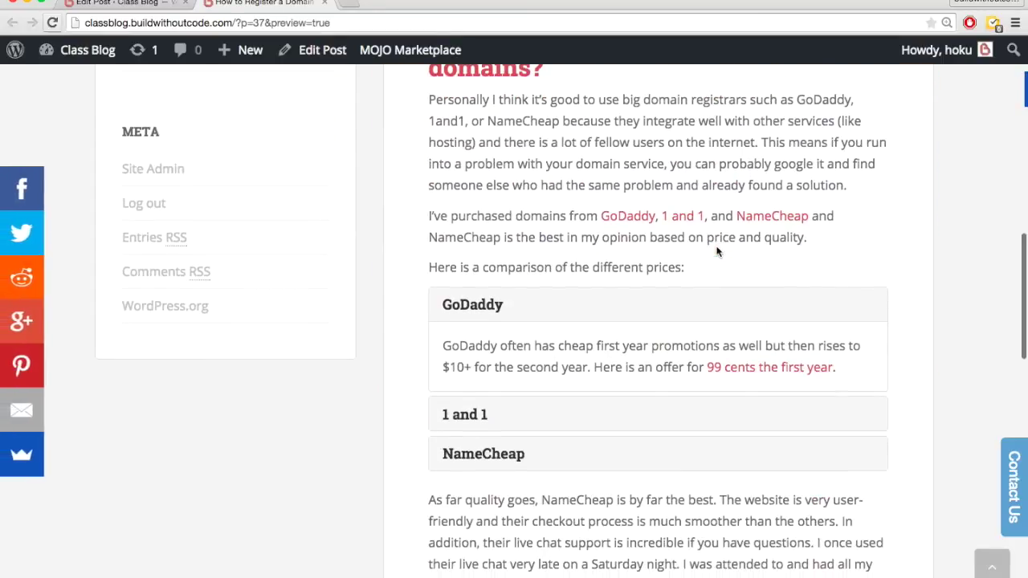
scroll(719, 252, "down", 10)
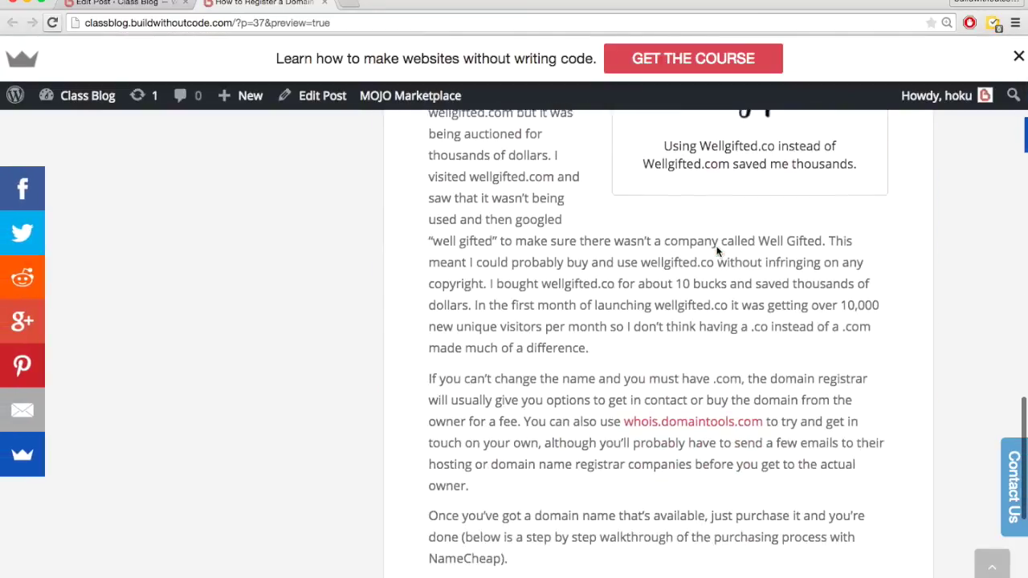
scroll(717, 251, "down", 1)
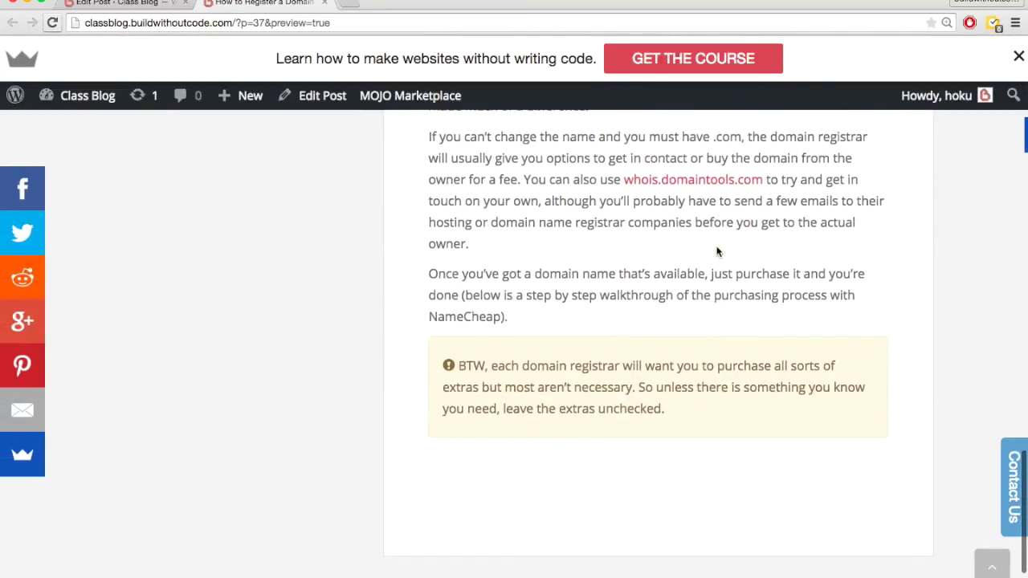
left_click(454, 366)
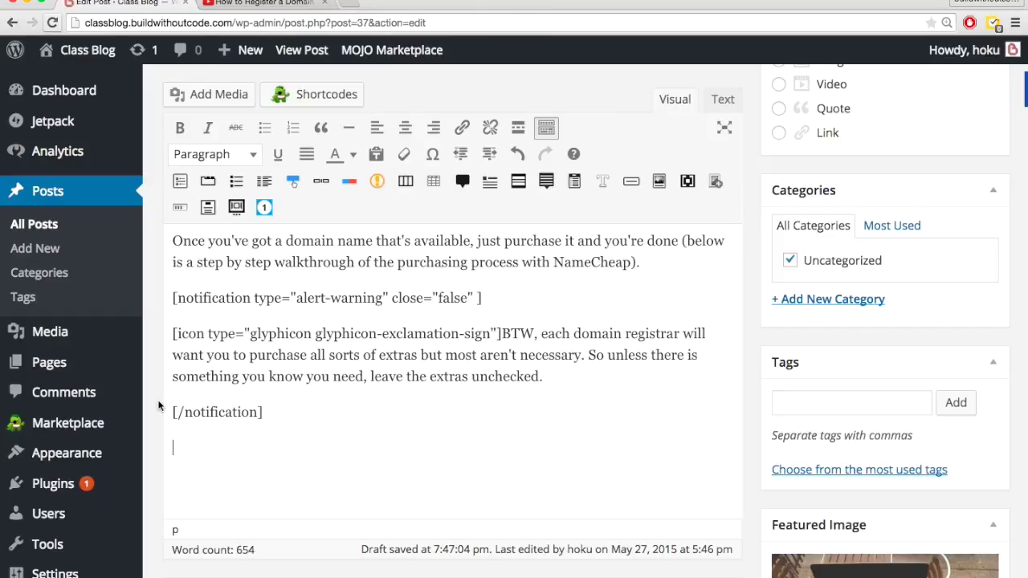
- Embed the YouTube video "How to Register a Domain Name 2015" below the closing notification shortcode using its URL
key("ctrl+Tab")
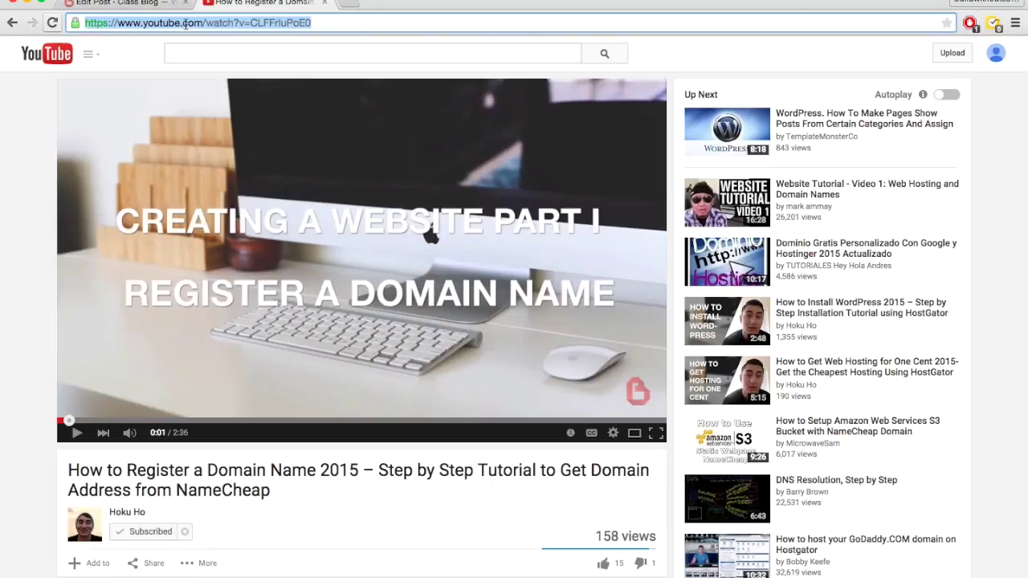
key("ctrl+Tab")
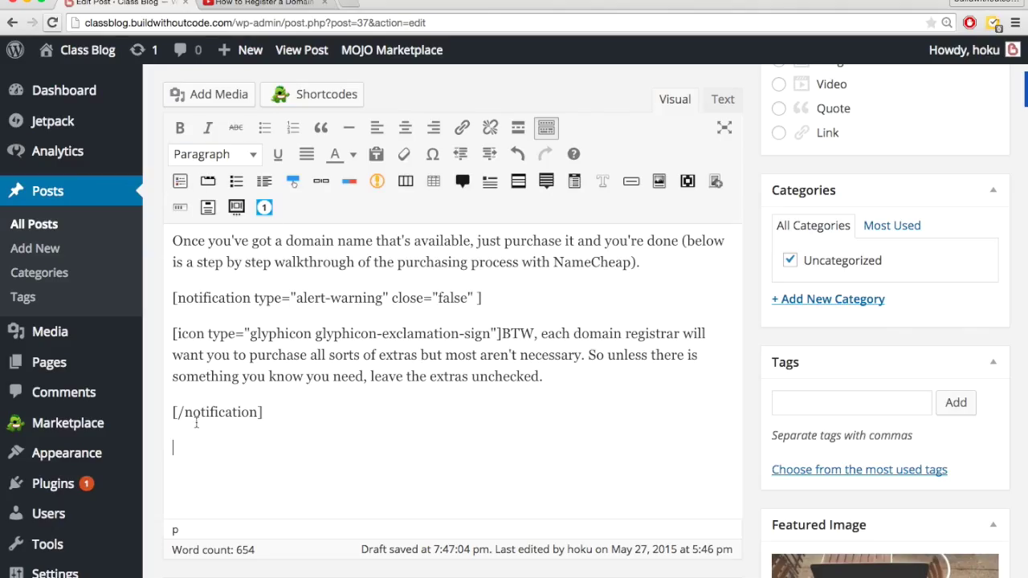
type("https://www.youtube.com/watch?v=CLFFrIuPoEo")
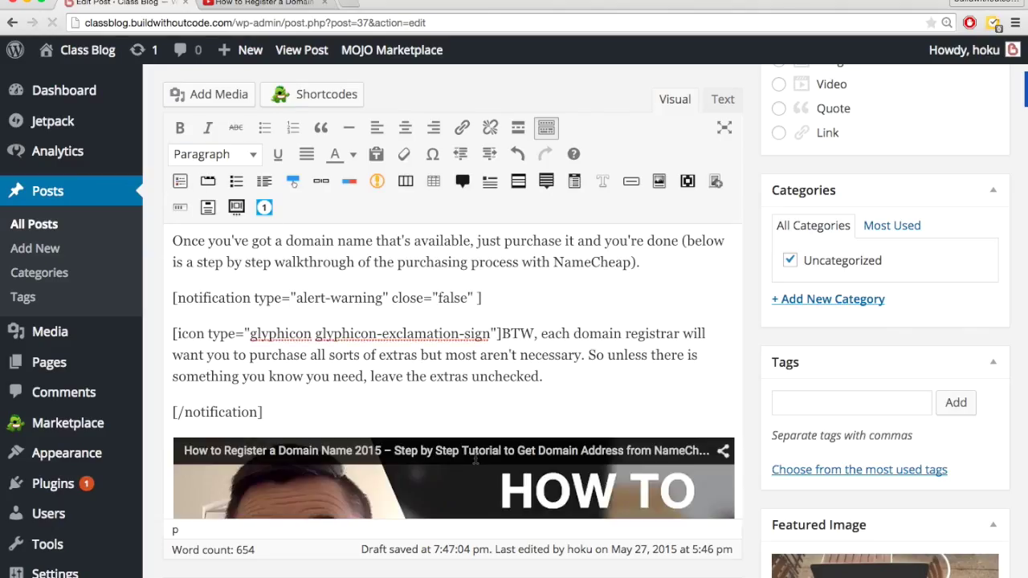
scroll(587, 362, "down", 2)
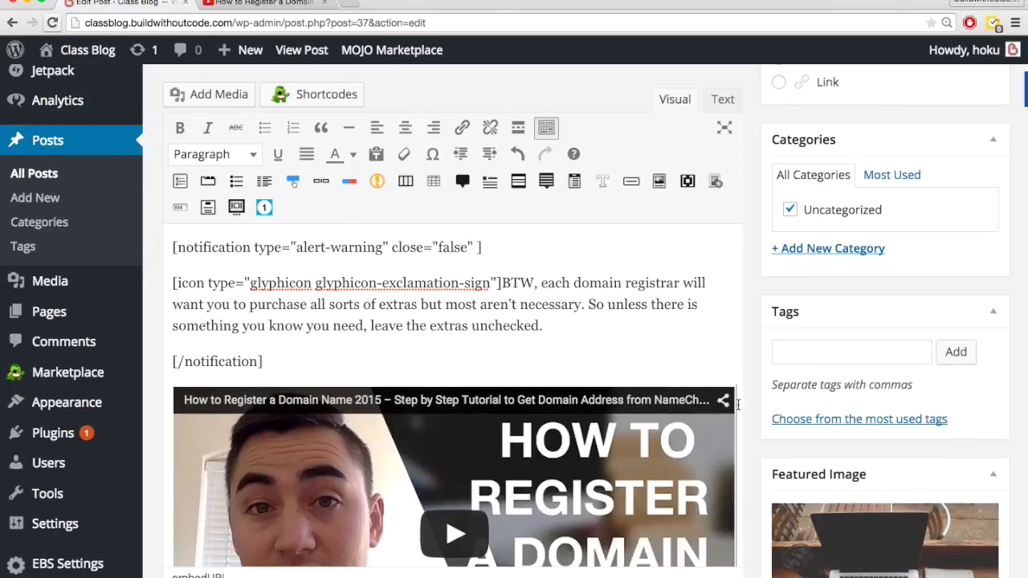
scroll(737, 405, "down", 3)
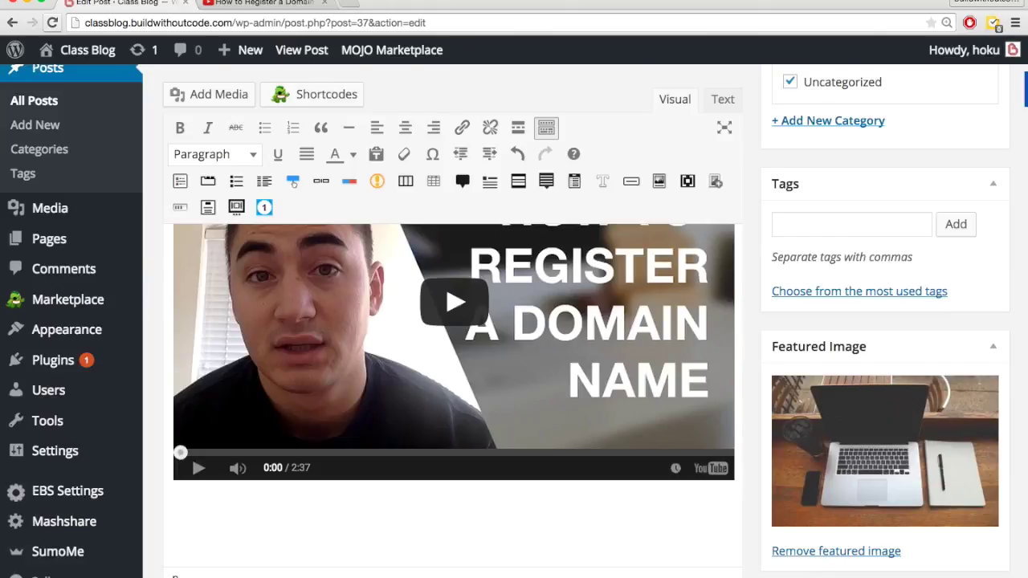
- Copy "Hope you enjoyed this article on how to register a domain name :)" from the Word draft into the post below the video
key("super+Tab")
key("super+Tab")
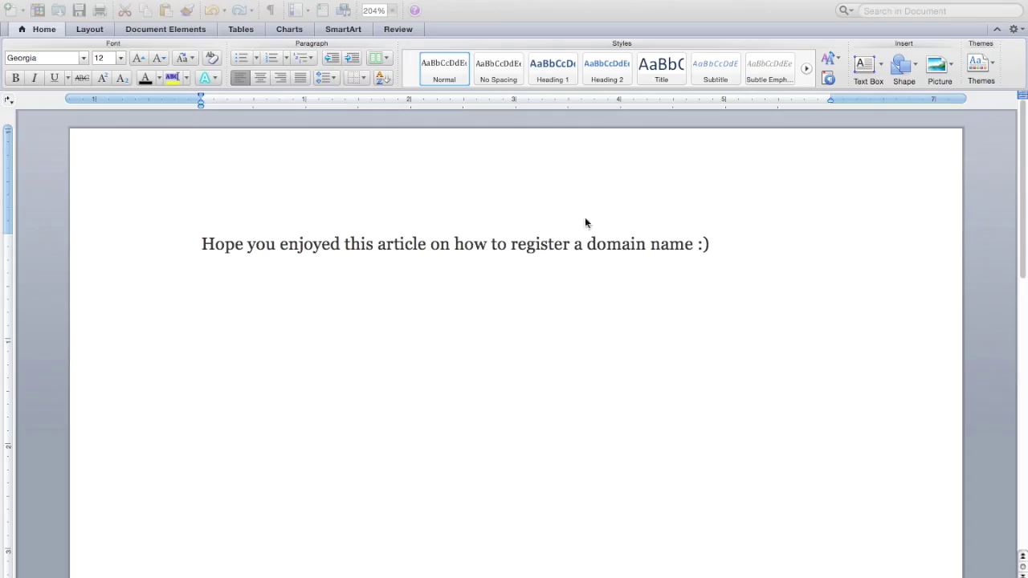
triple_click(722, 243)
left_click(723, 243)
left_click_drag(722, 243, 209, 243)
key("super+c")
key("super+Tab")
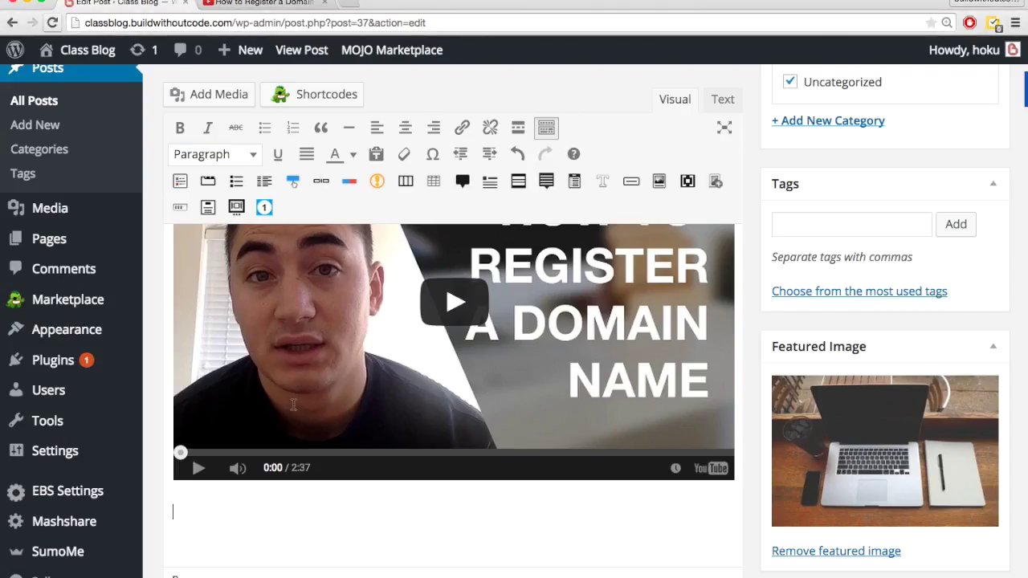
key("super+v")
- Preview the post, briefly play and pause the embedded video, and check the closing sentence below it
scroll(800, 399, "up", 10)
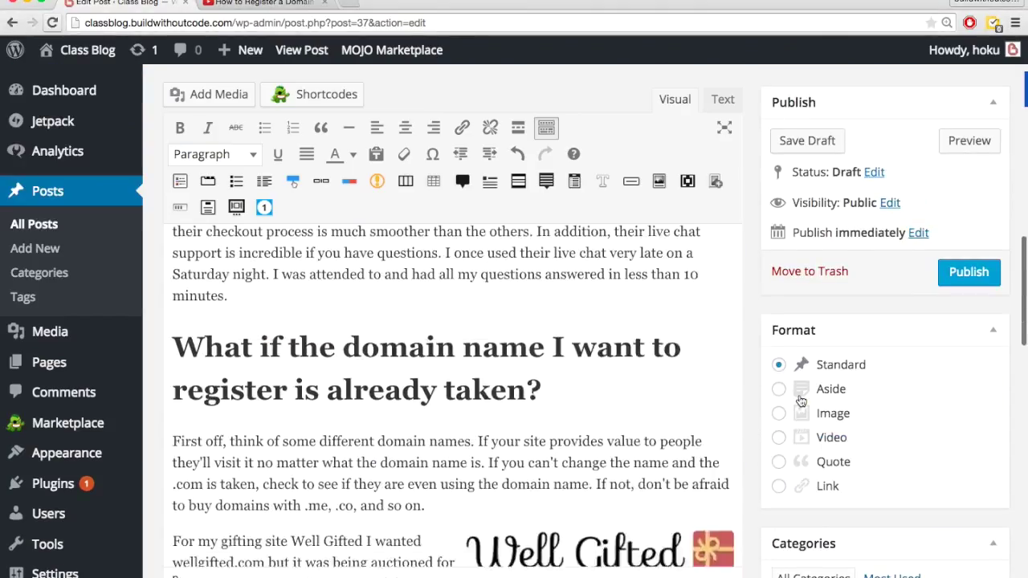
left_click(960, 150)
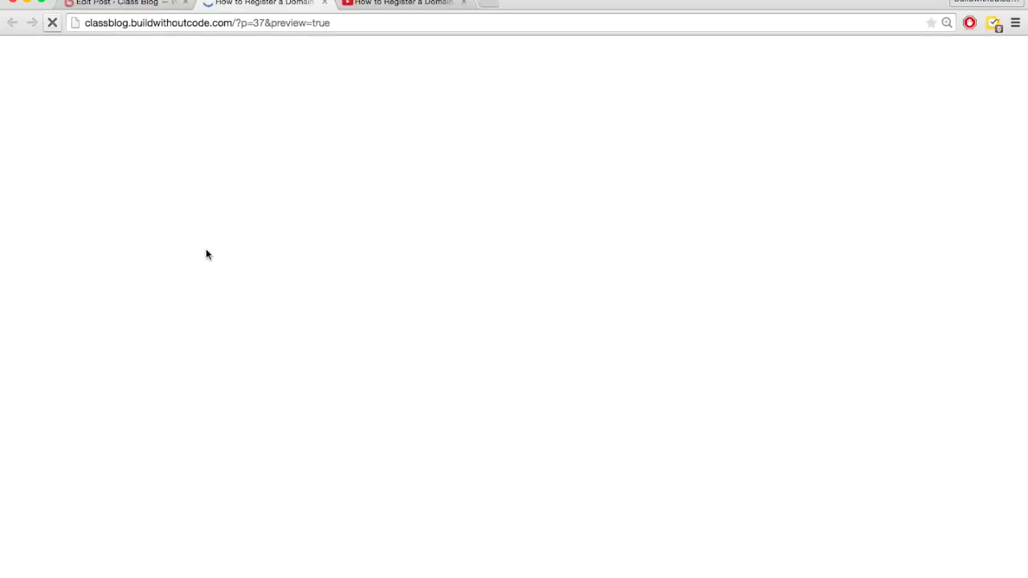
scroll(206, 254, "down", 5)
scroll(205, 254, "down", 15)
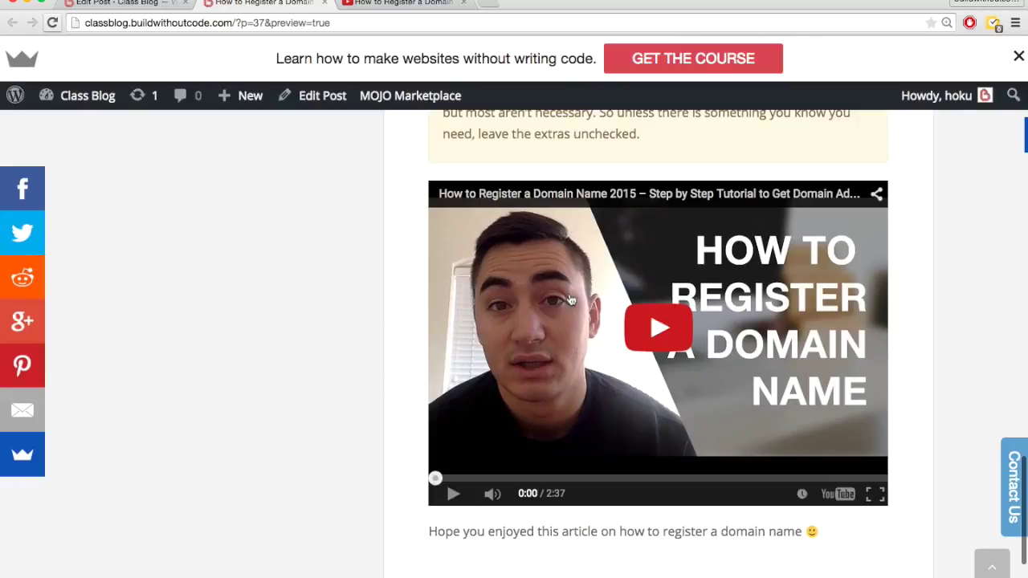
left_click(596, 367)
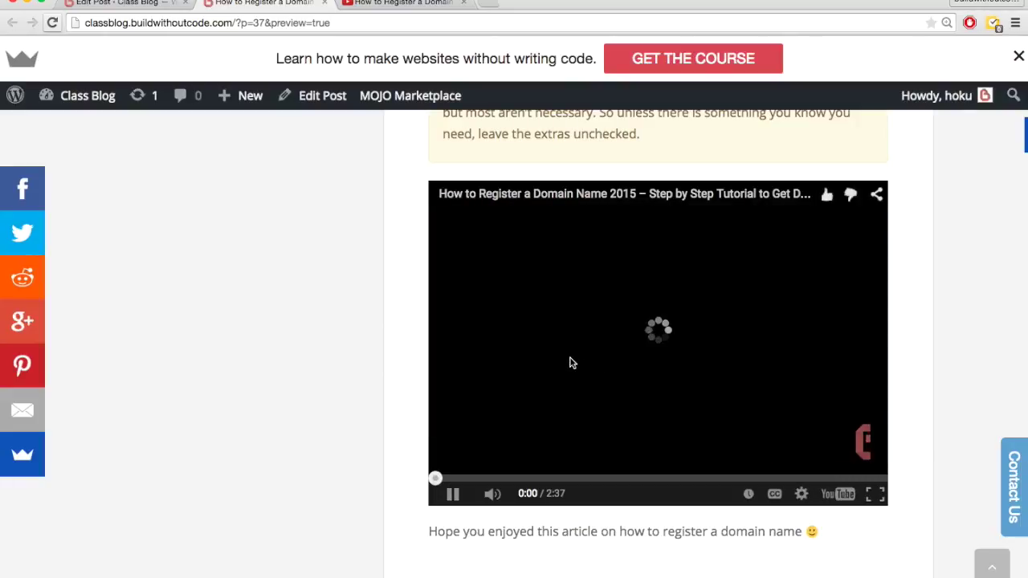
left_click(569, 357)
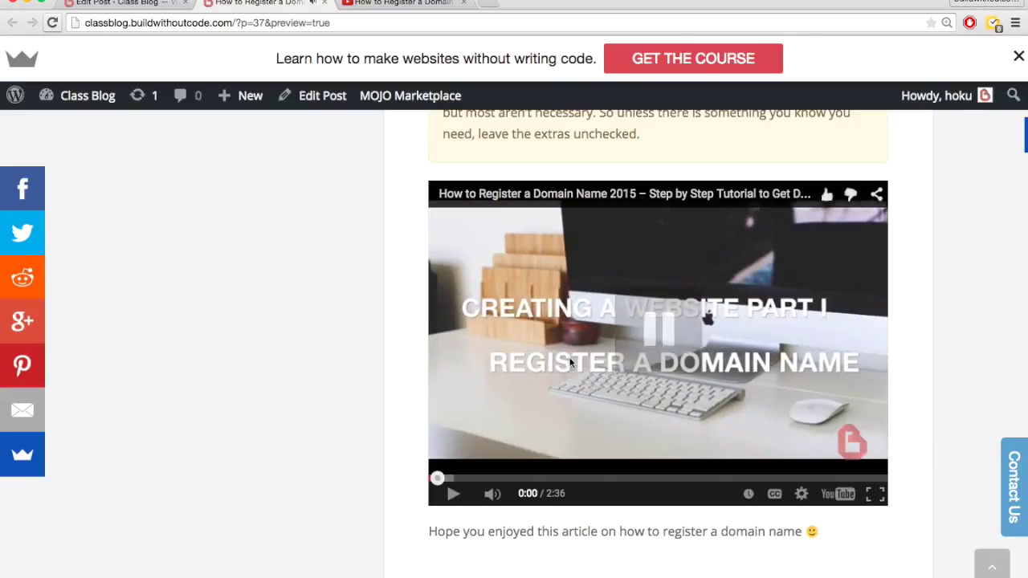
scroll(377, 397, "down", 2)
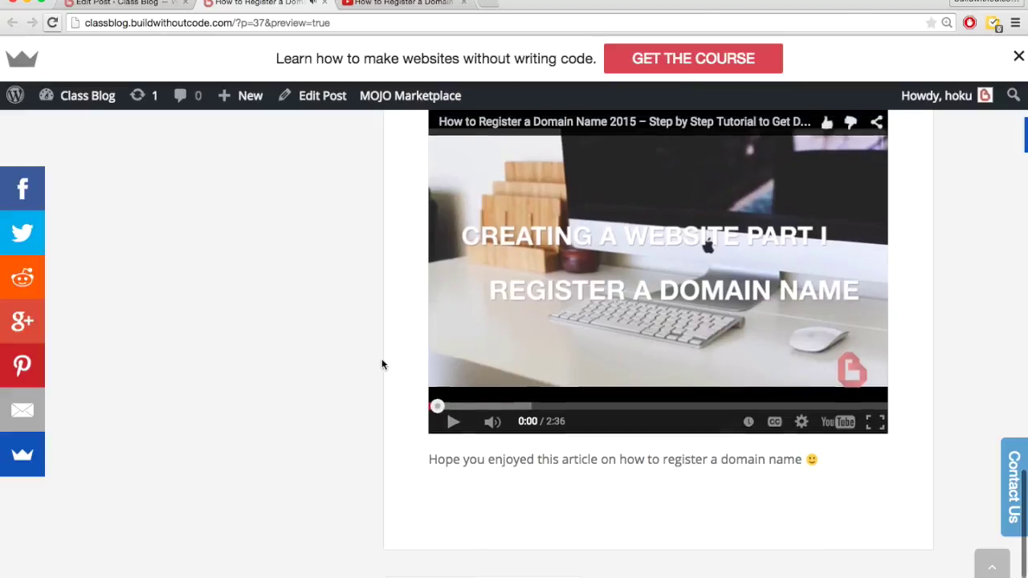
scroll(382, 363, "up", 5)
- Add a new category named Domains to the post and remove the Uncategorized category
scroll(382, 360, "down", 1)
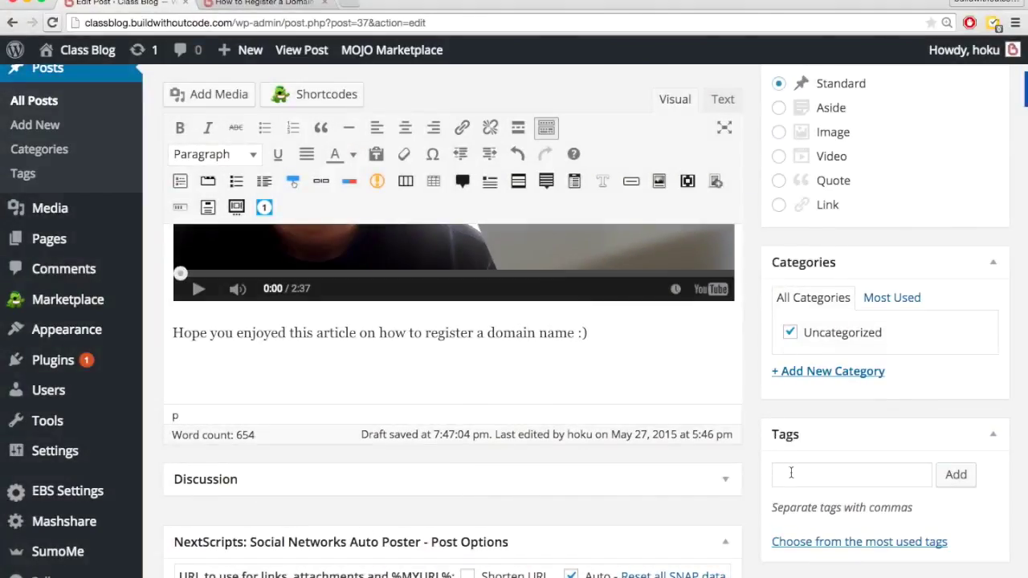
scroll(752, 398, "down", 1)
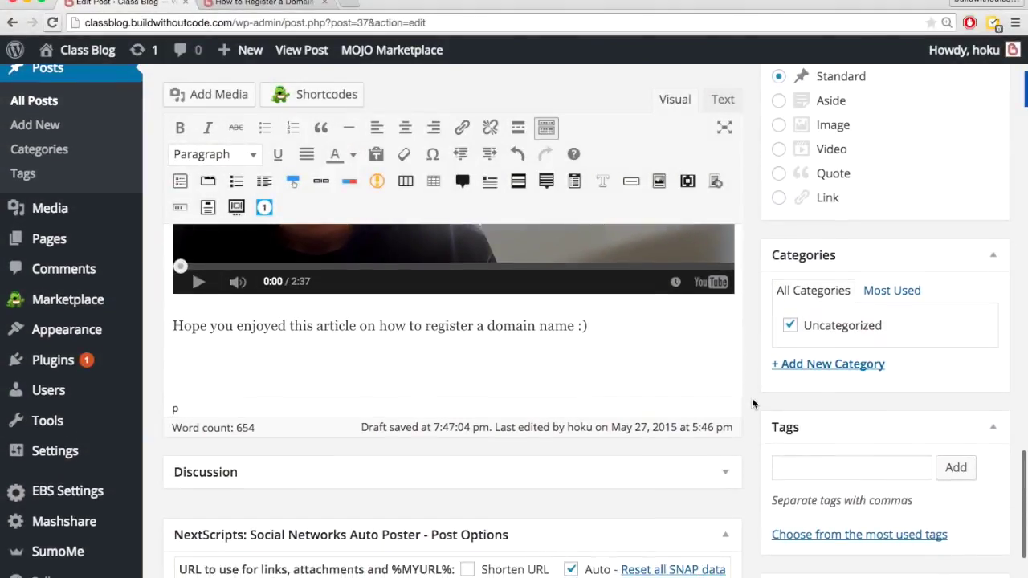
left_click(791, 363)
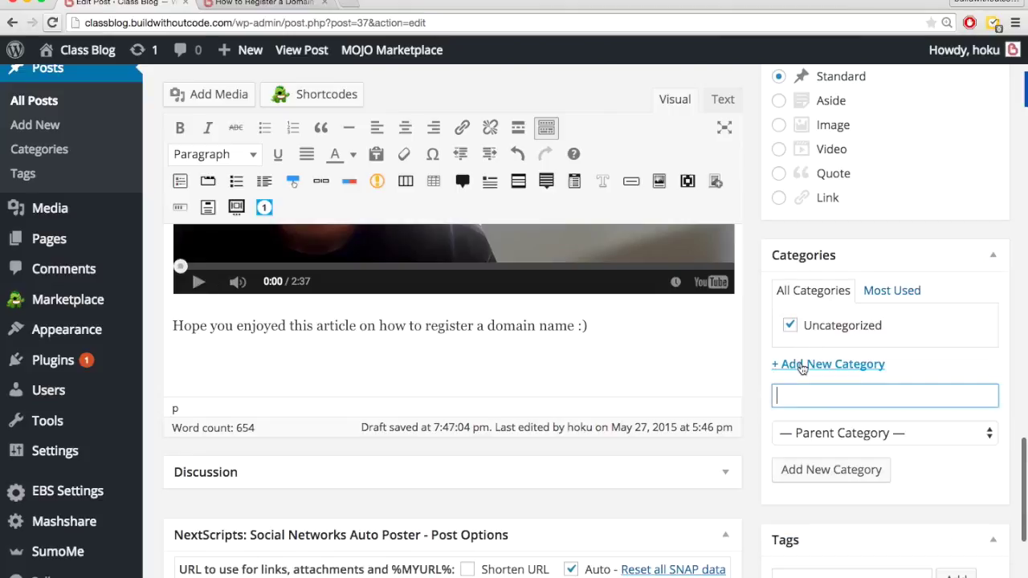
type("dom")
key("BackSpace")
key("BackSpace")
key("BackSpace")
type("Domains")
left_click(844, 470)
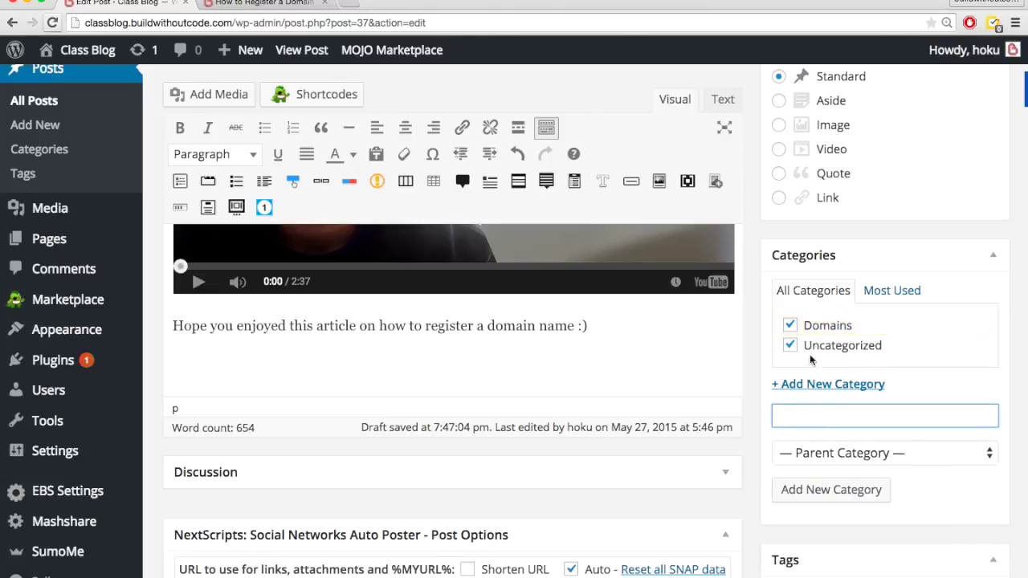
left_click(789, 345)
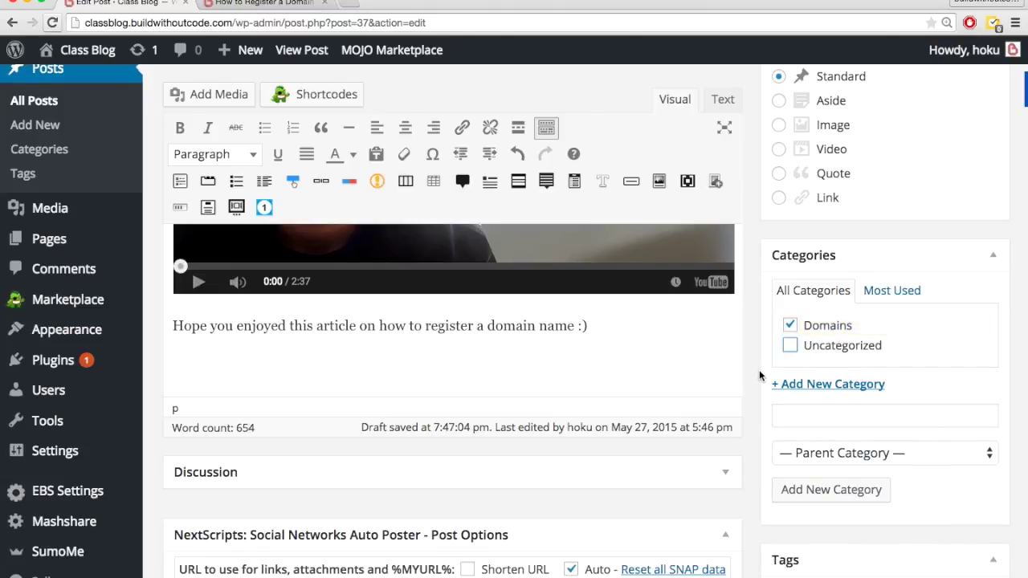
- Copy the tags "domains, getting started, guide" from the Word draft and add them as tags to the WordPress post
scroll(758, 364, "down", 1)
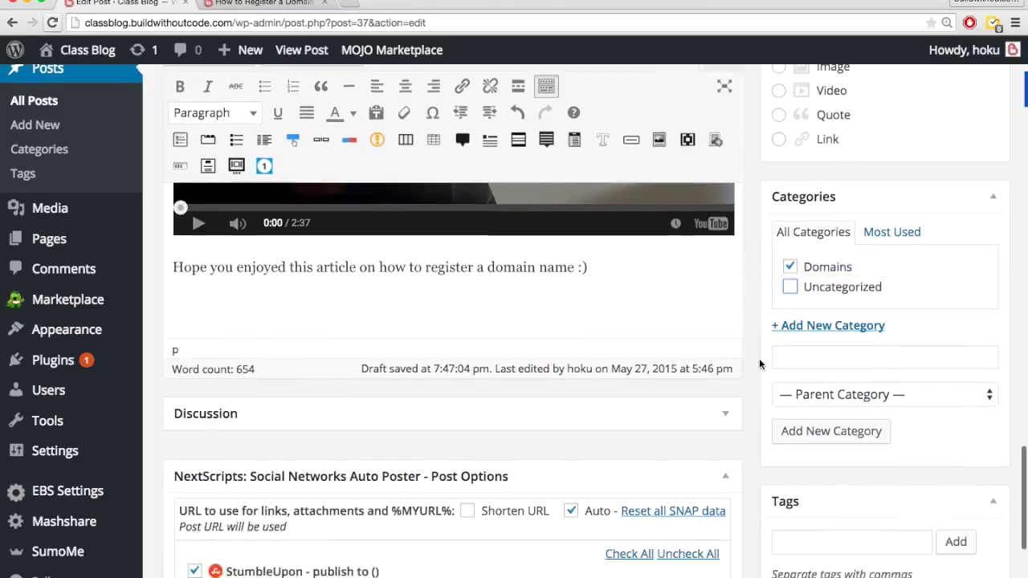
scroll(759, 364, "down", 1)
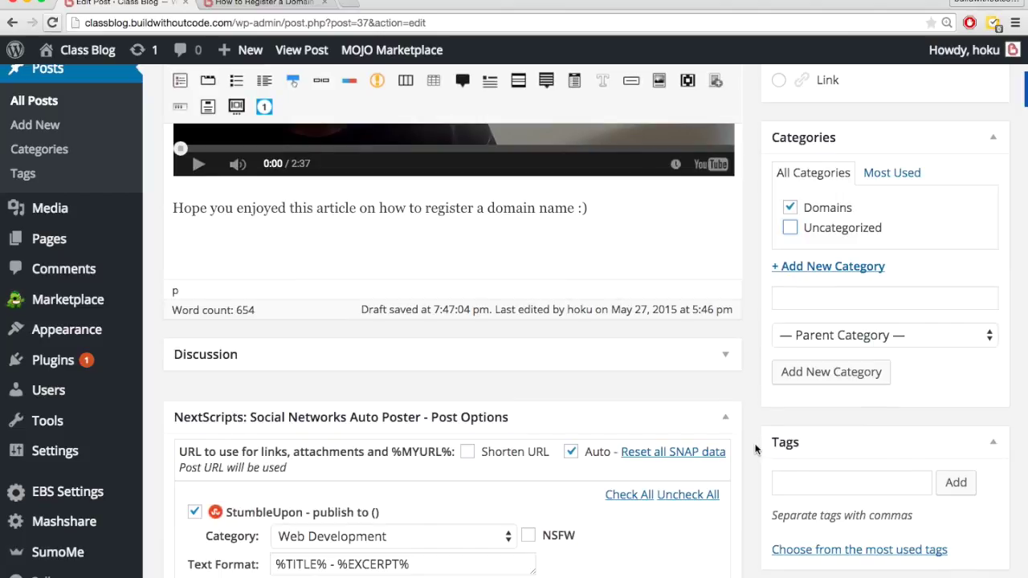
key("super+Tab")
key("super+Tab")
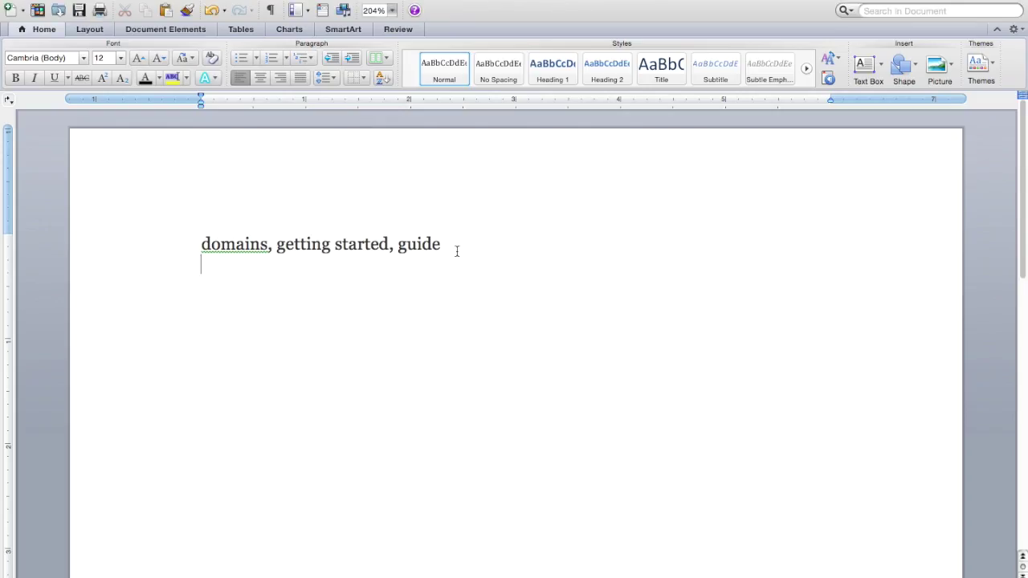
left_click_drag(457, 251, 217, 239)
key("super+c")
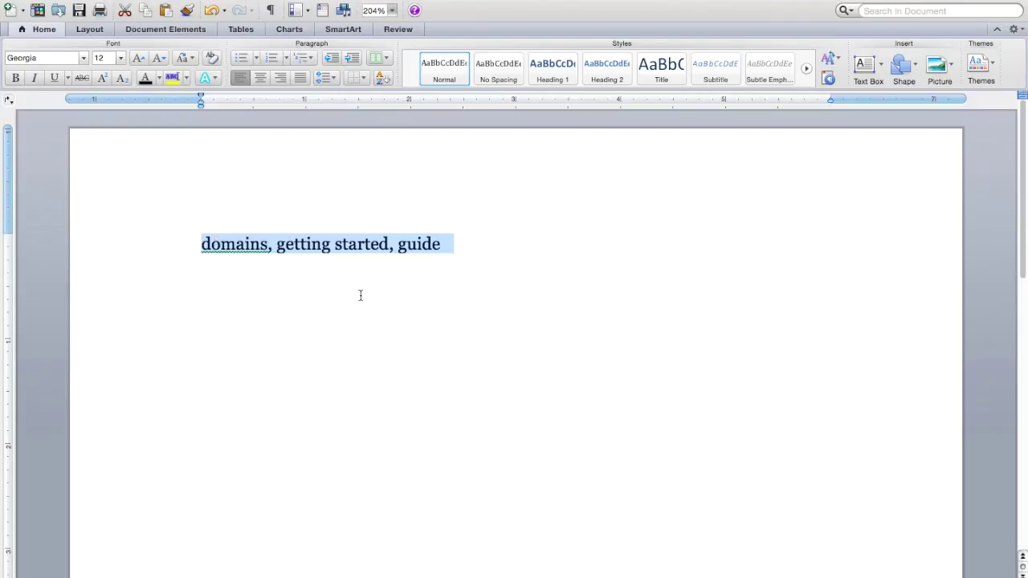
key("super+Tab")
left_click(797, 476)
key("super+v")
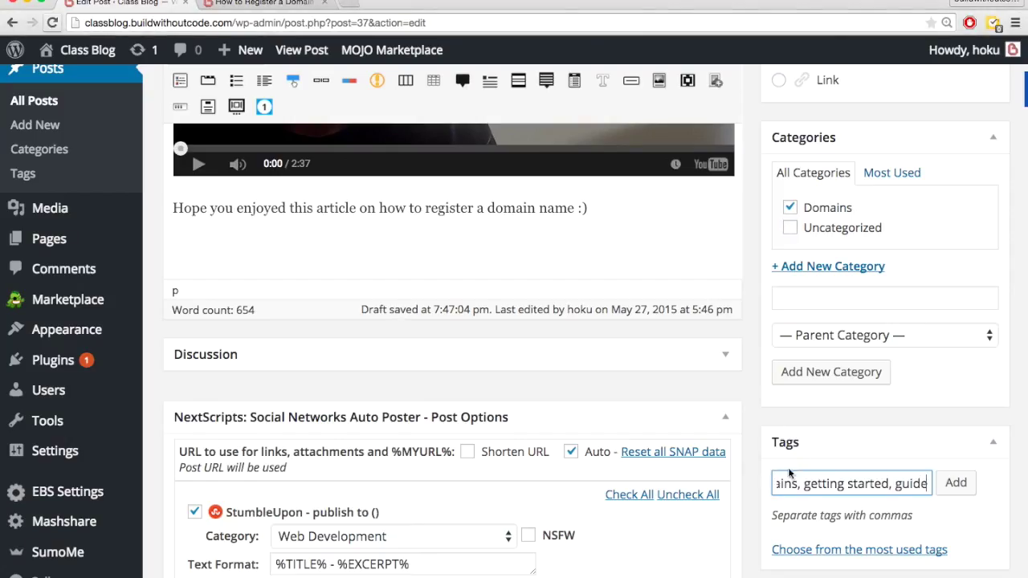
scroll(767, 450, "down", 2)
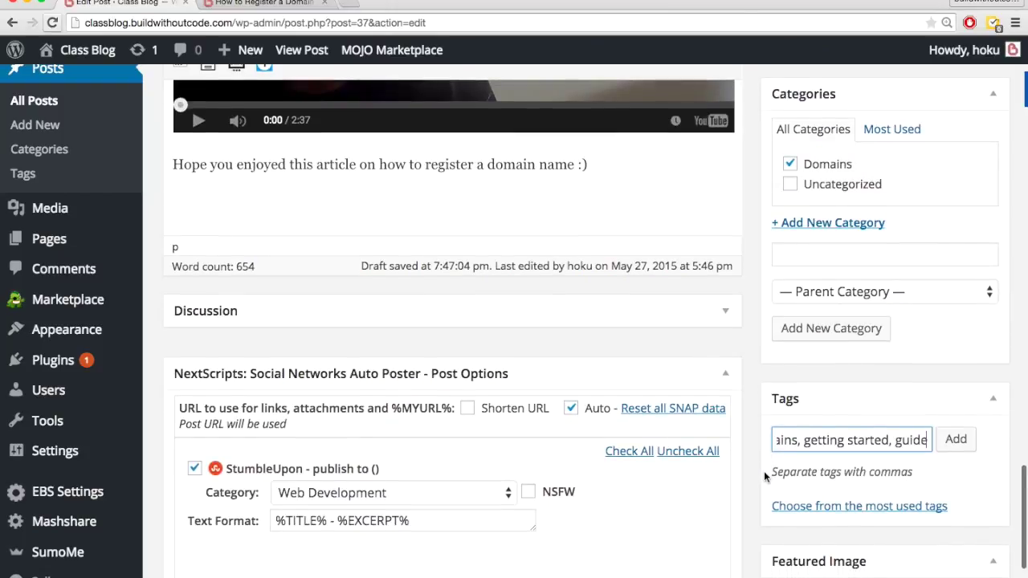
scroll(763, 470, "down", 1)
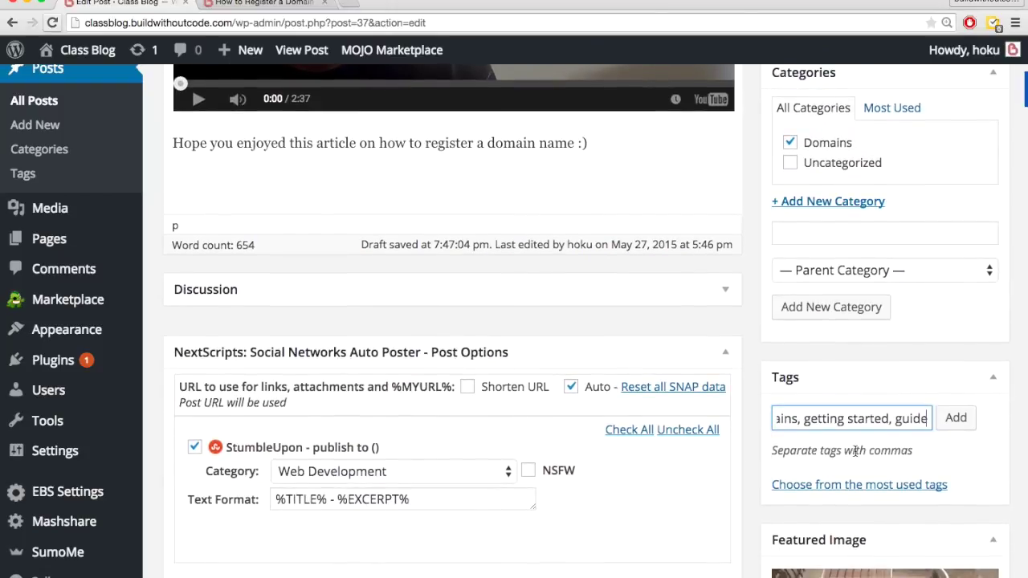
left_click(955, 418)
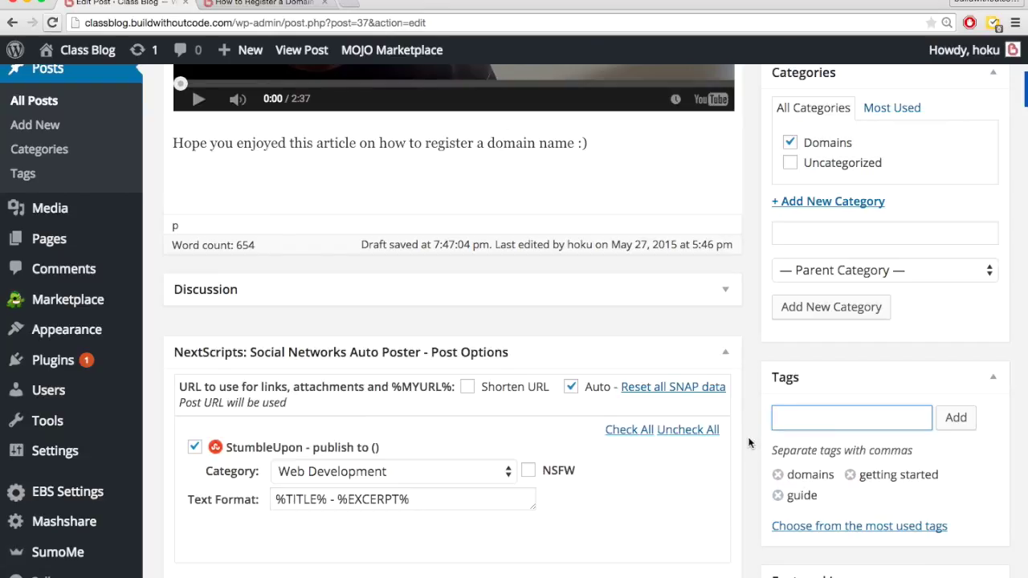
scroll(803, 438, "down", 3)
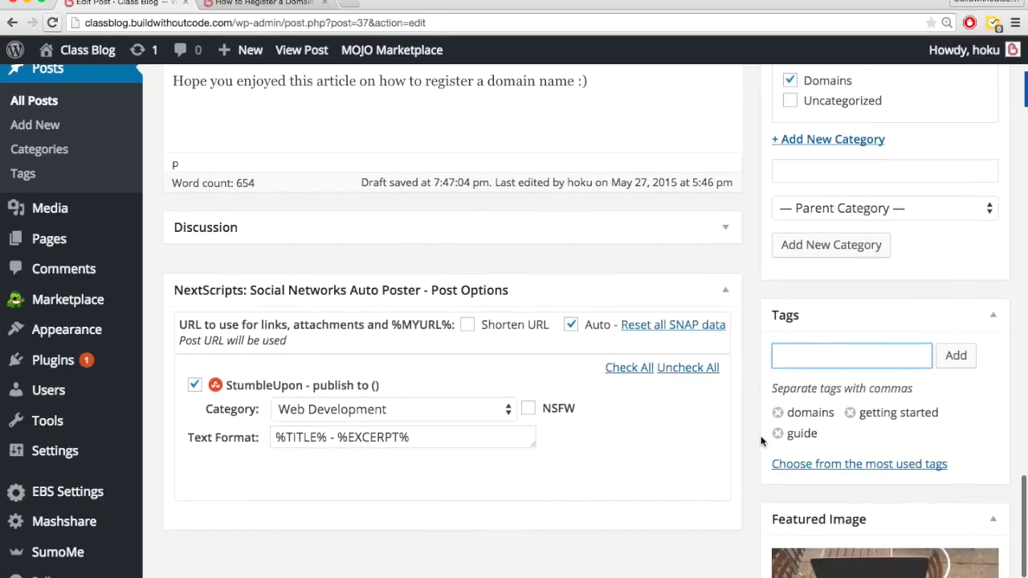
scroll(752, 371, "up", 10)
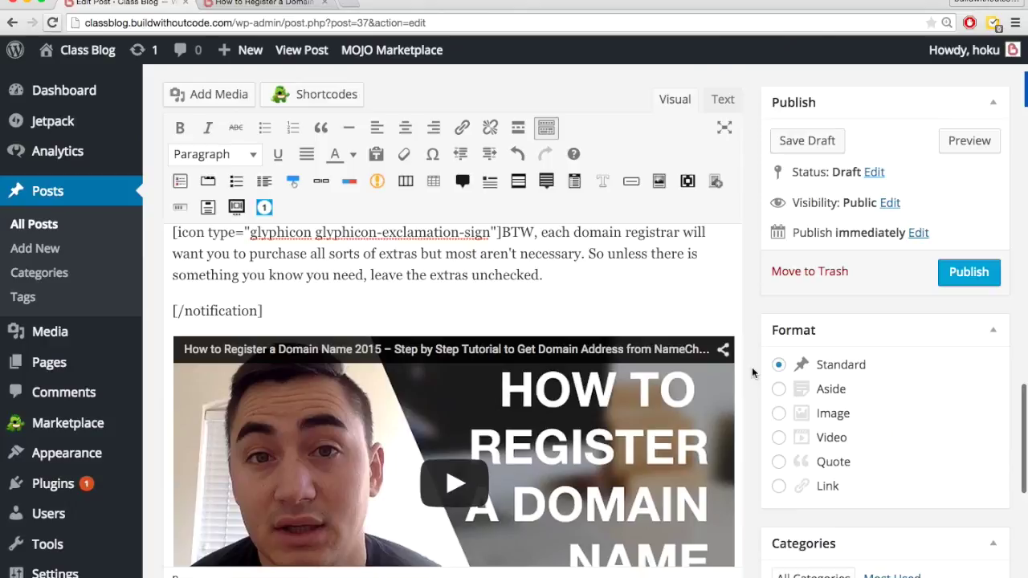